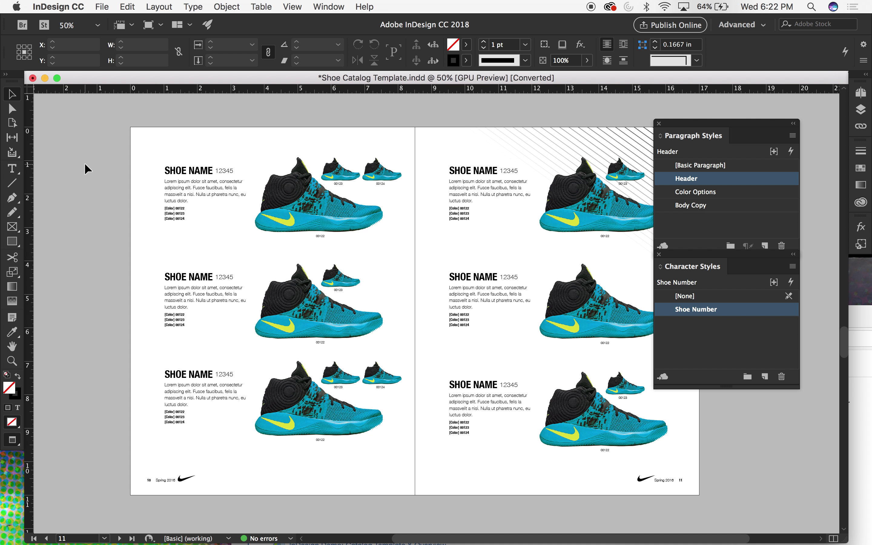
Go through the Color Options and Body Copy paragraph styles with page 10 viewed at 75%
key("super+equal")
scroll(86, 166, "left", 6)
scroll(86, 166, "up", 4)
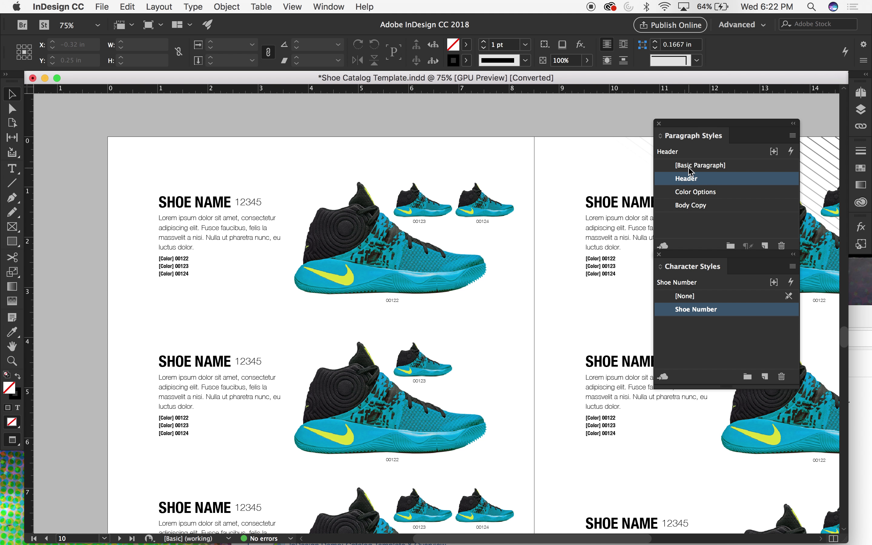
left_click(689, 193)
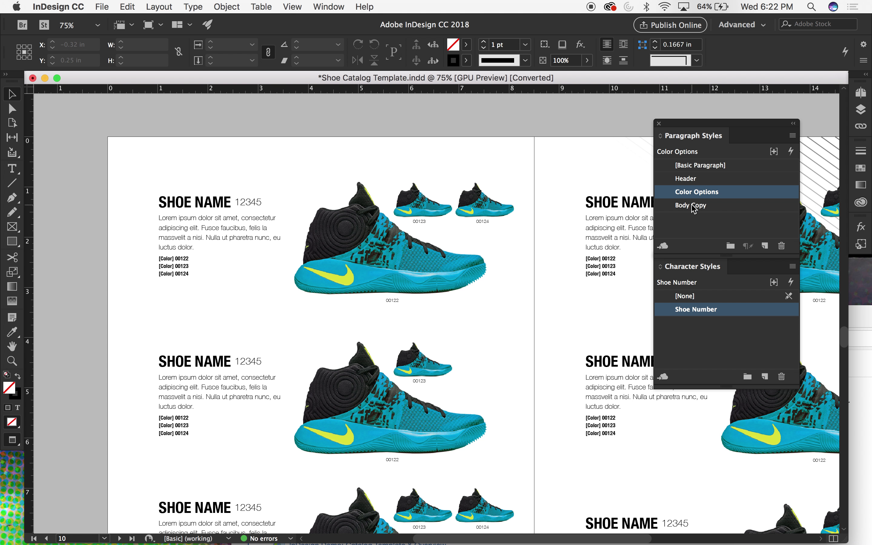
left_click(683, 207)
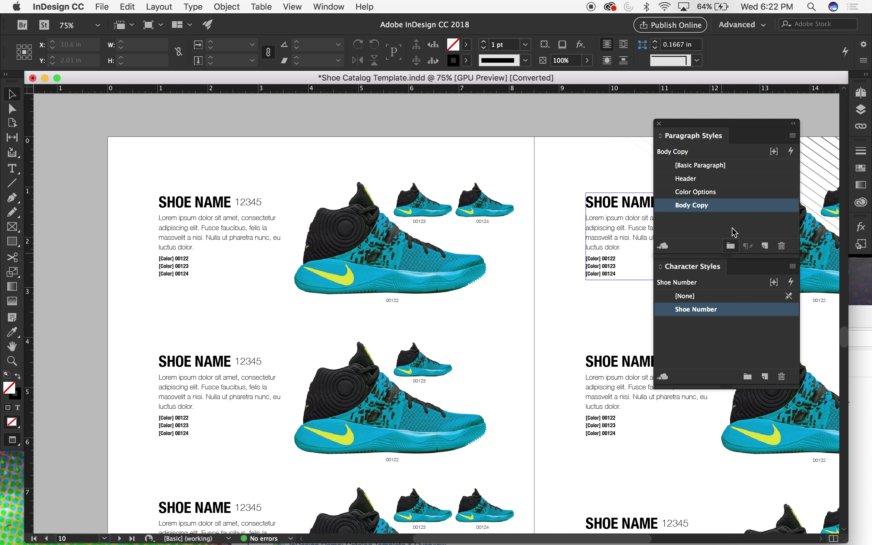
scroll(230, 278, "down", 1)
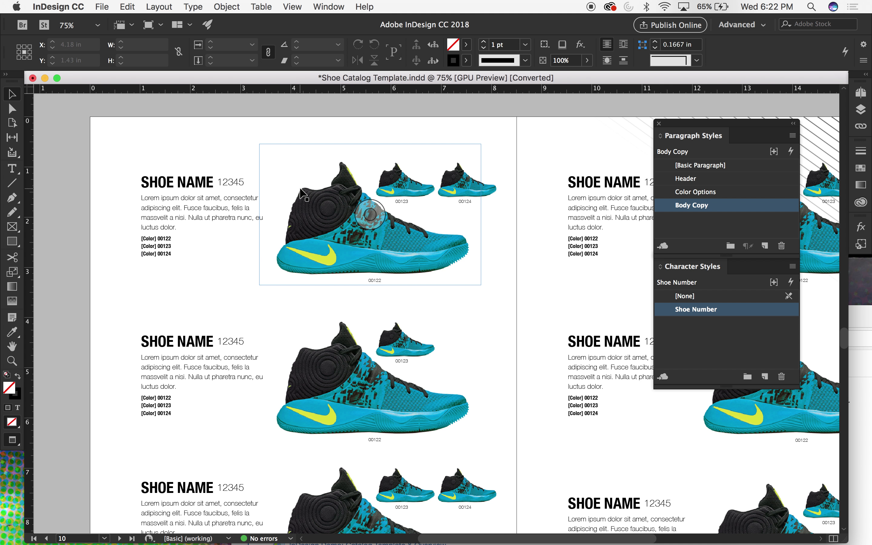
Check the paragraph styles applied to the first shoe's name, description and color lines by selecting each one
left_click(170, 184)
double_click(174, 182)
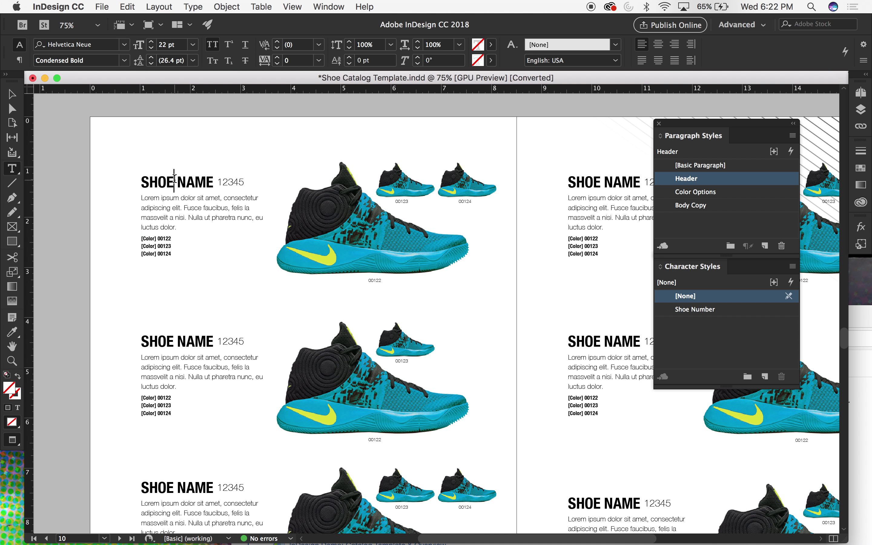
left_click_drag(214, 182, 125, 169)
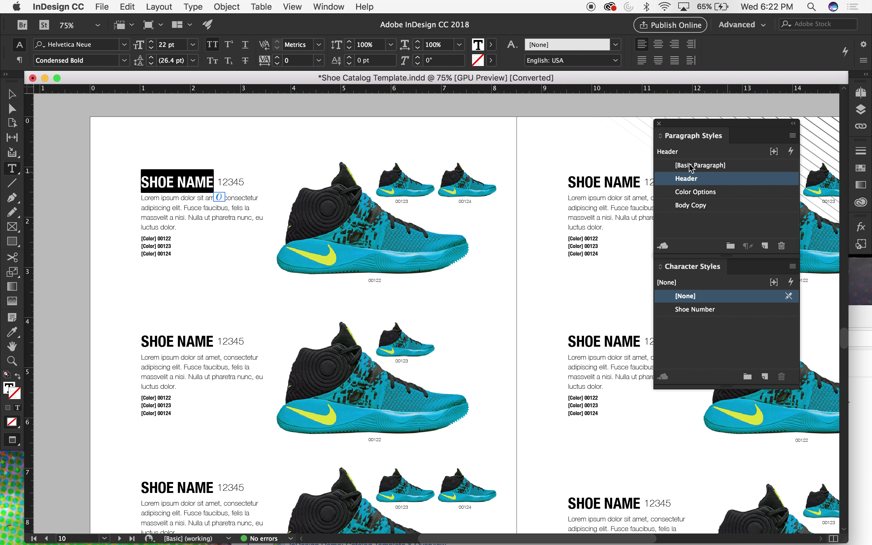
triple_click(169, 209)
left_click(169, 209)
triple_click(168, 209)
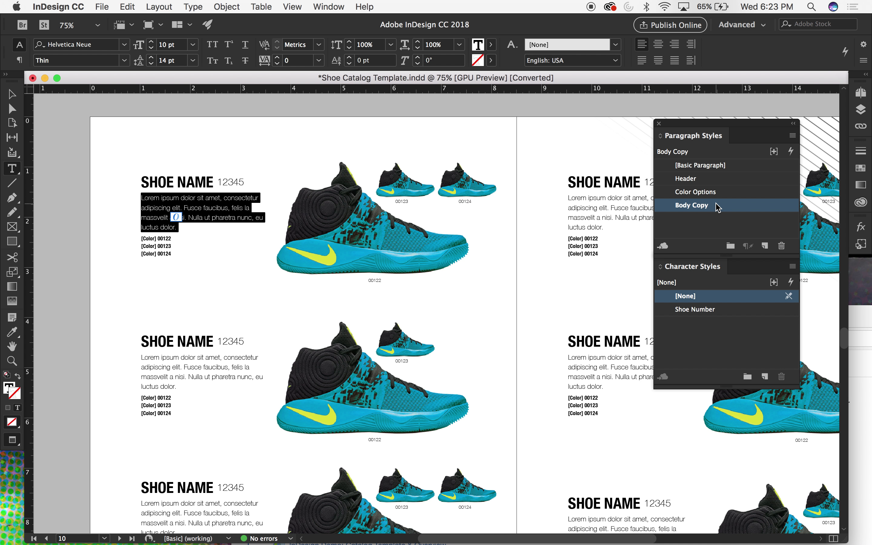
double_click(165, 254)
double_click(163, 245)
triple_click(162, 244)
triple_click(159, 238)
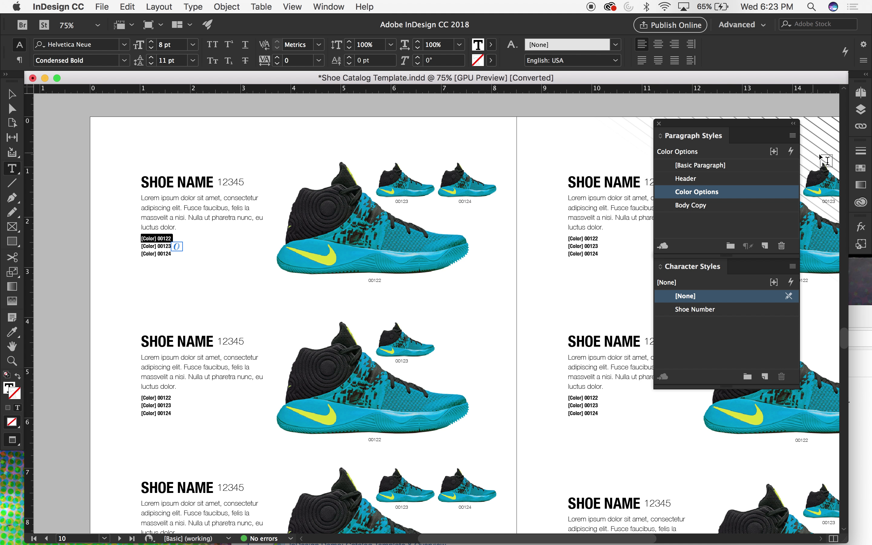
Deselect the text and leave Preview mode to show frames, guides and hidden characters
key("Escape")
left_click(44, 139)
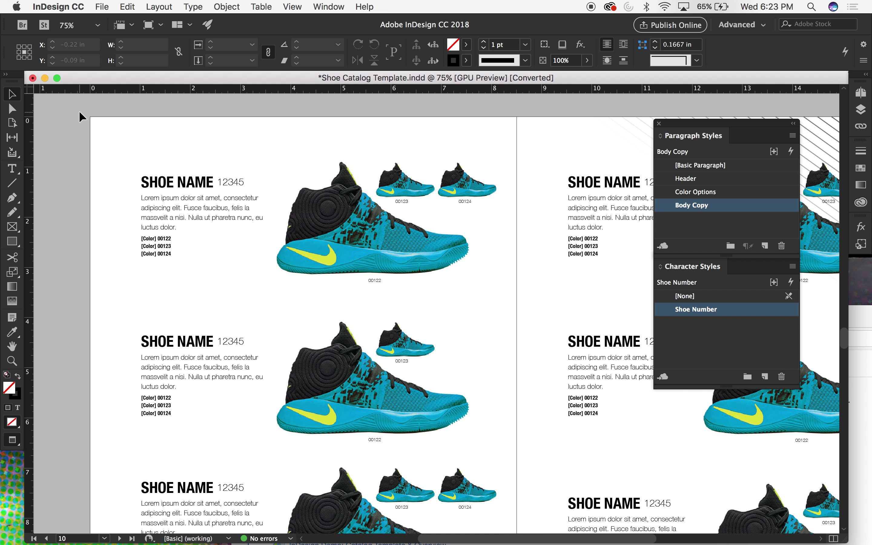
key("w")
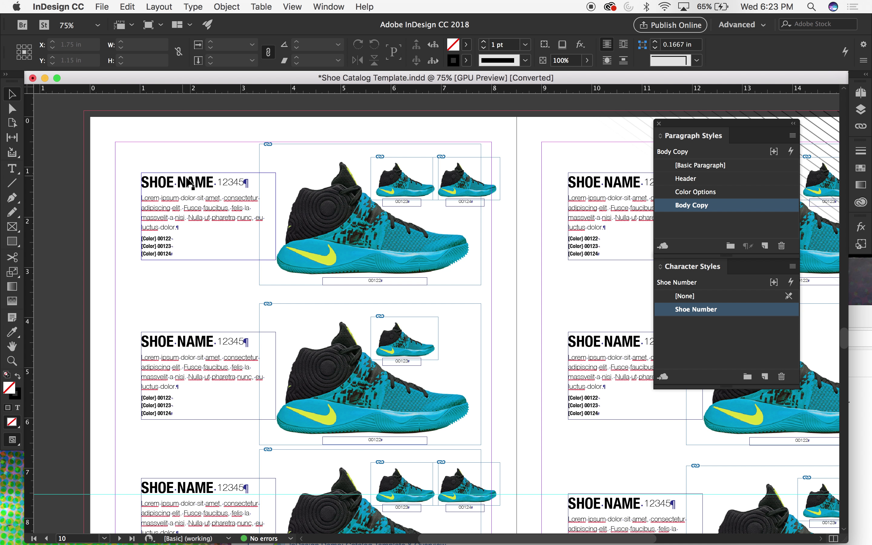
key("w")
key("w")
key("w")
key("w")
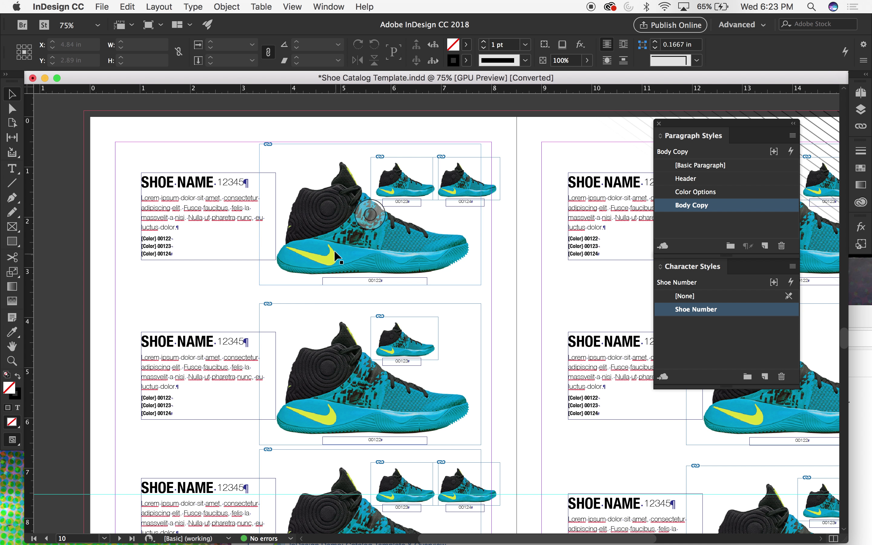
Examine at 125% the end-of-line characters after the first shoe's number, description and last color line
key("super+1")
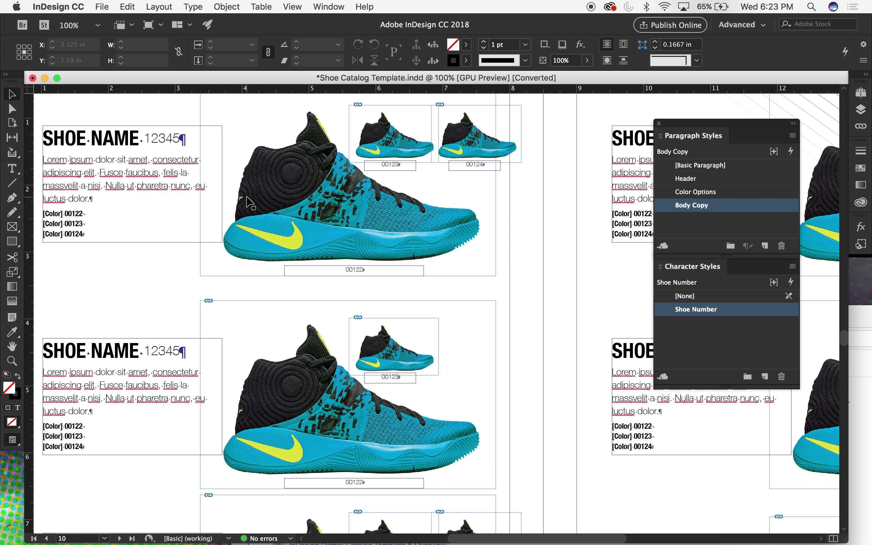
key("super+equal")
scroll(250, 202, "up", 5)
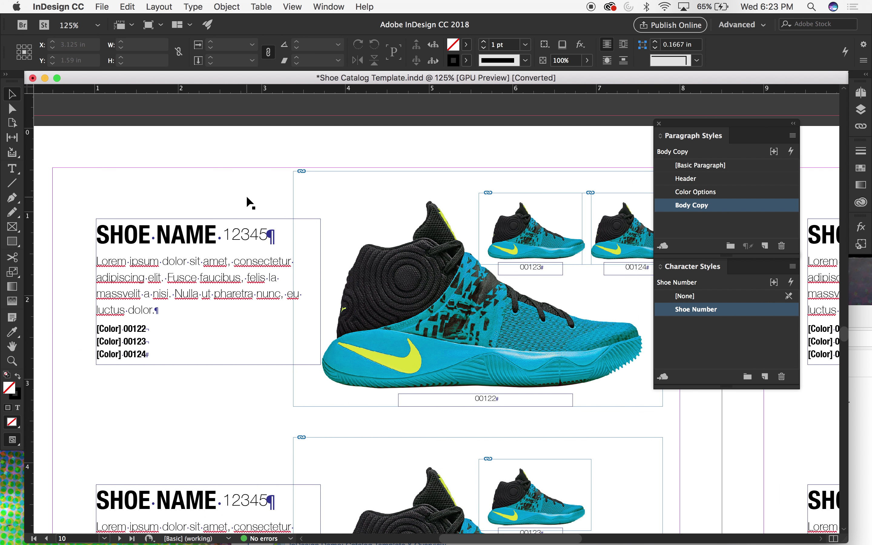
scroll(250, 202, "down", 2)
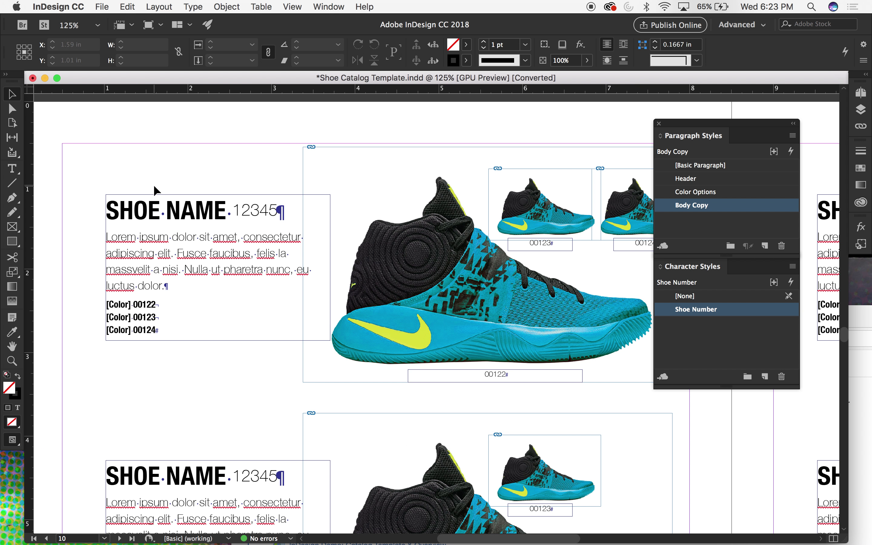
double_click(275, 215)
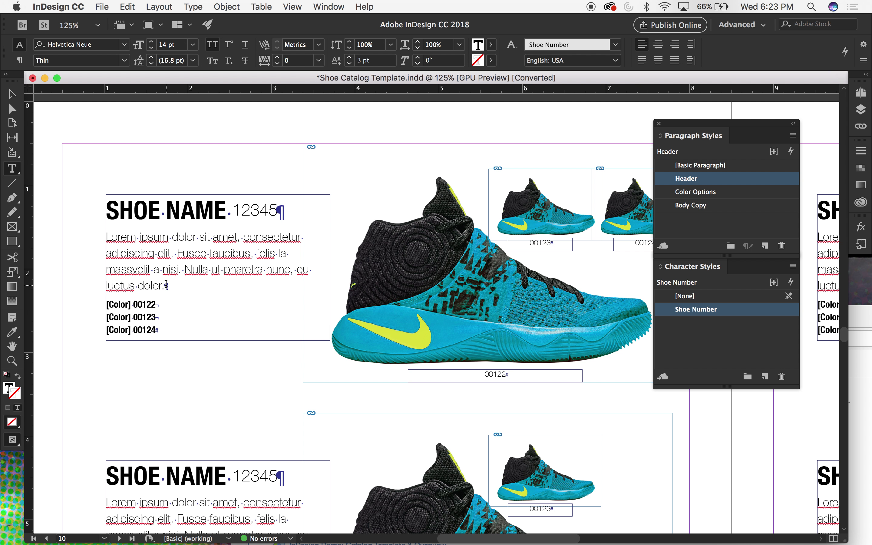
left_click(162, 288)
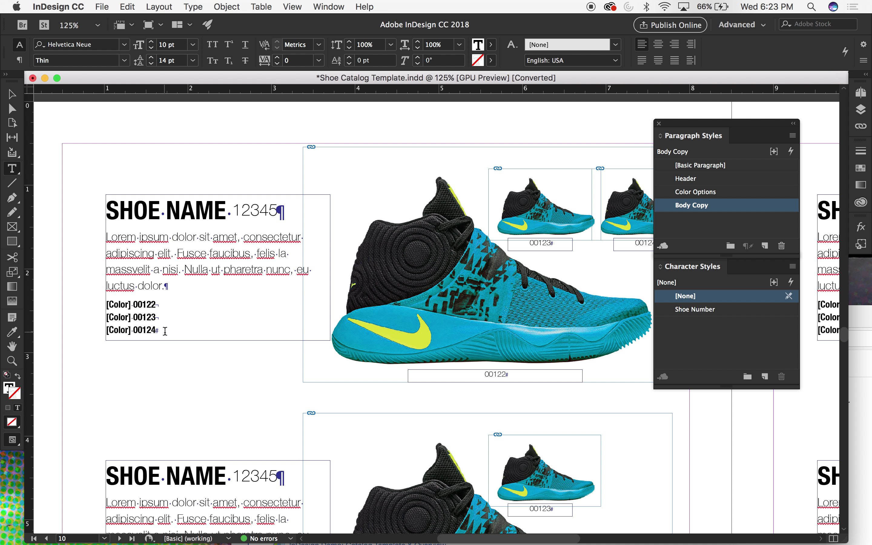
left_click(165, 331)
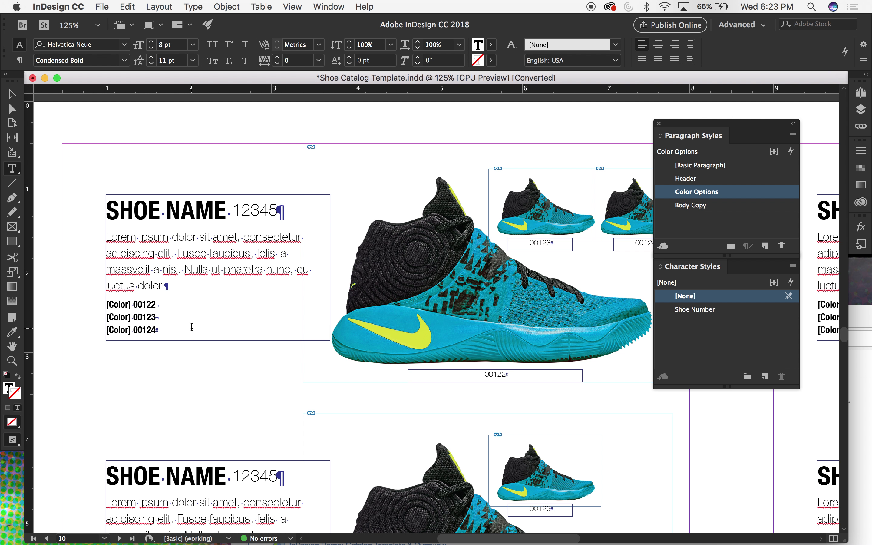
Resize the first shoe's text frame, extending it and then shortening it to about 0.96 in tall so the text is overset
left_click(12, 94)
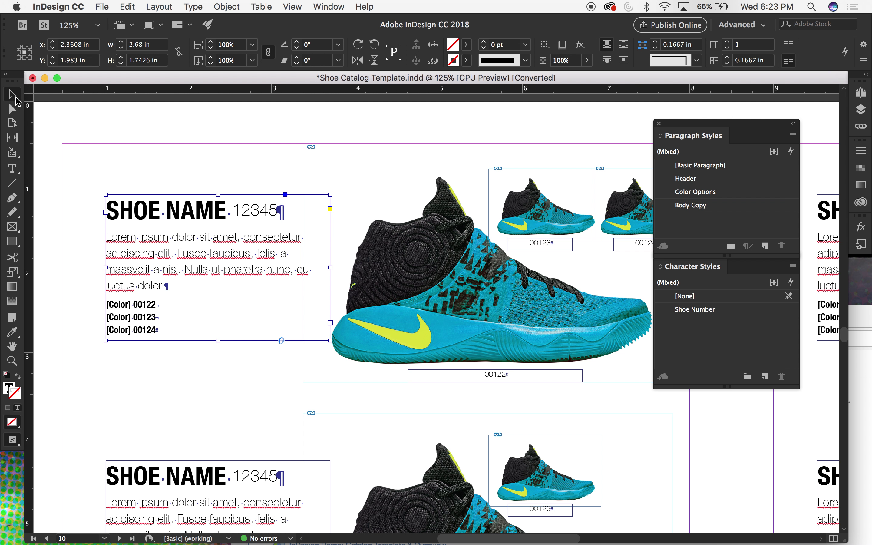
left_click_drag(218, 340, 217, 447)
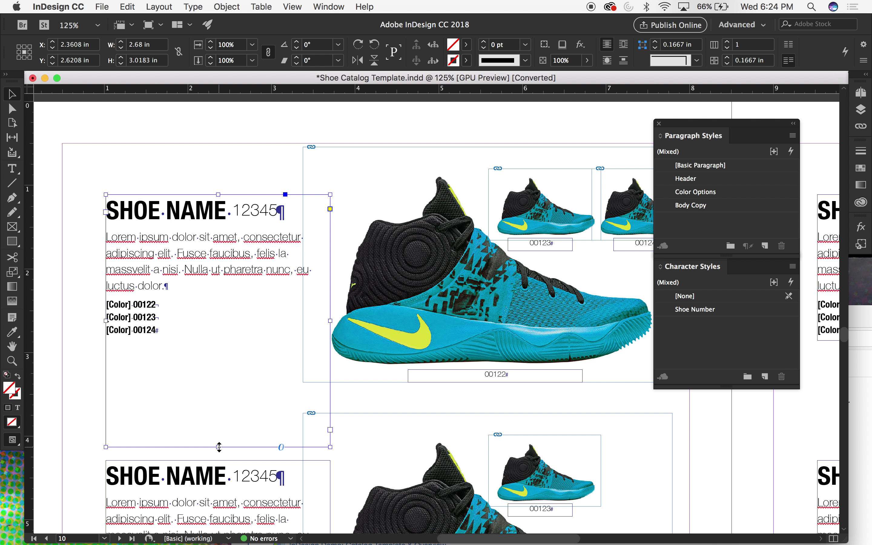
left_click_drag(219, 447, 237, 265)
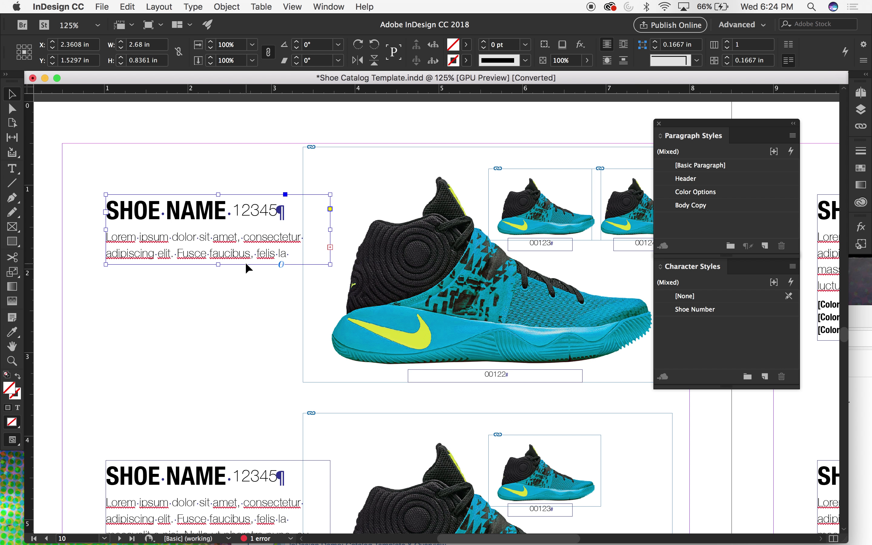
left_click(279, 300)
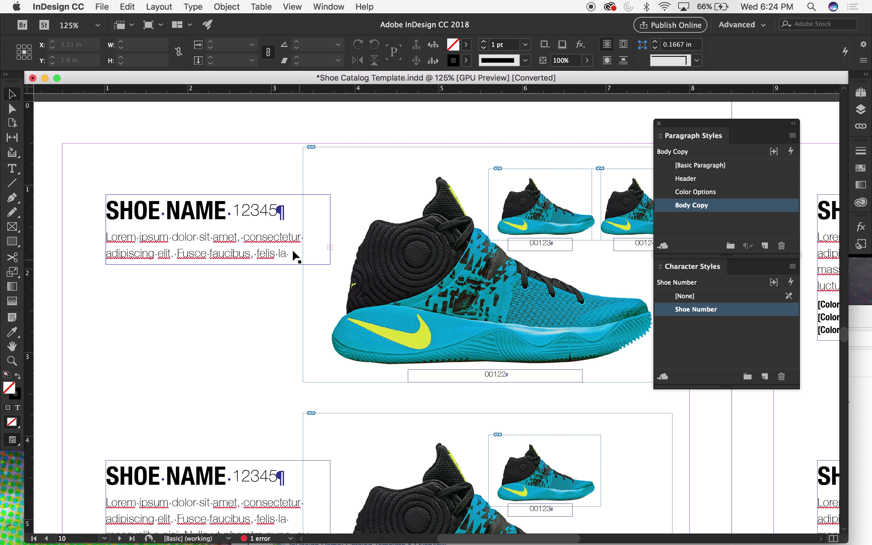
left_click(270, 242)
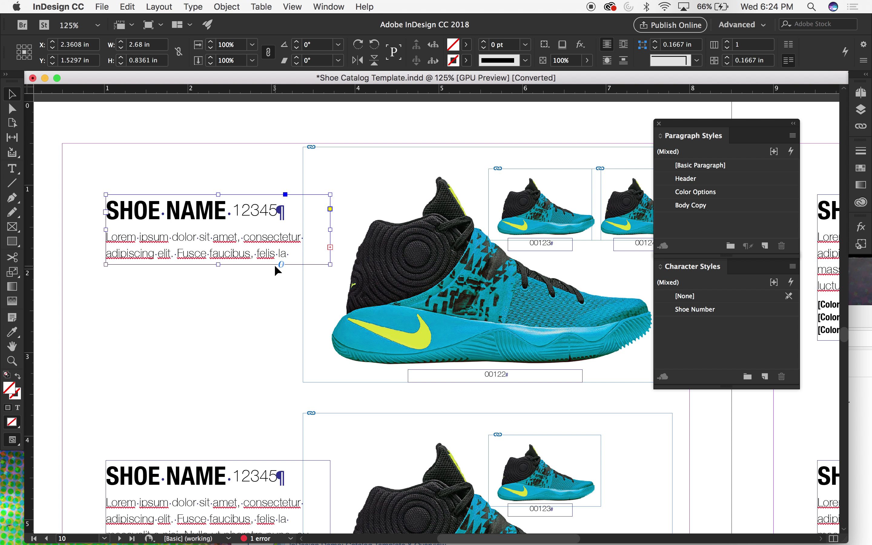
left_click_drag(218, 264, 222, 294)
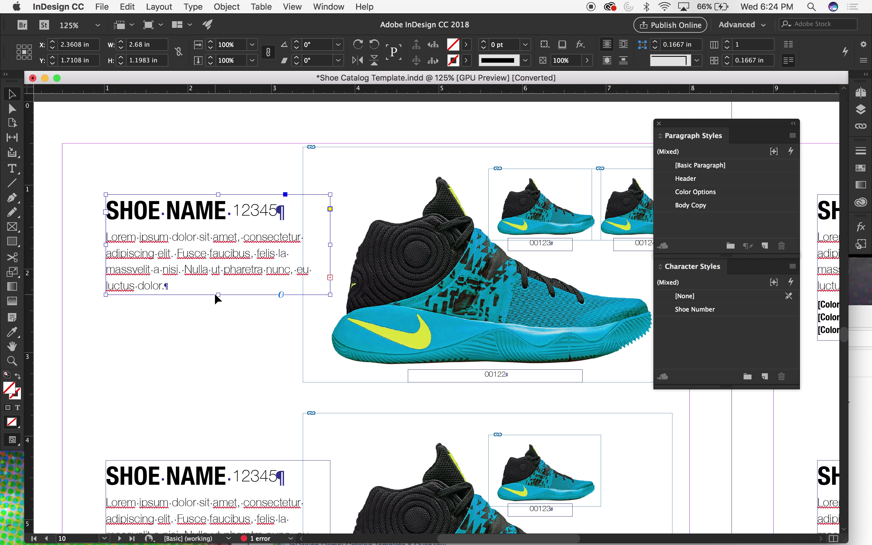
mouse_move(220, 294)
left_mouse_down()
mouse_move(219, 369)
mouse_move(217, 275)
left_mouse_up()
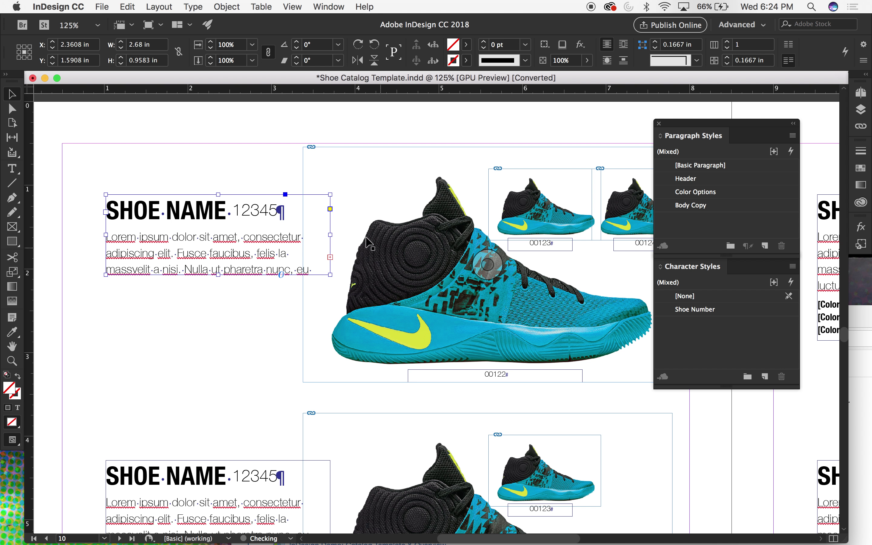
Thread the first shoe's overset text into a new frame below and move the original frame slightly down
left_click(330, 256)
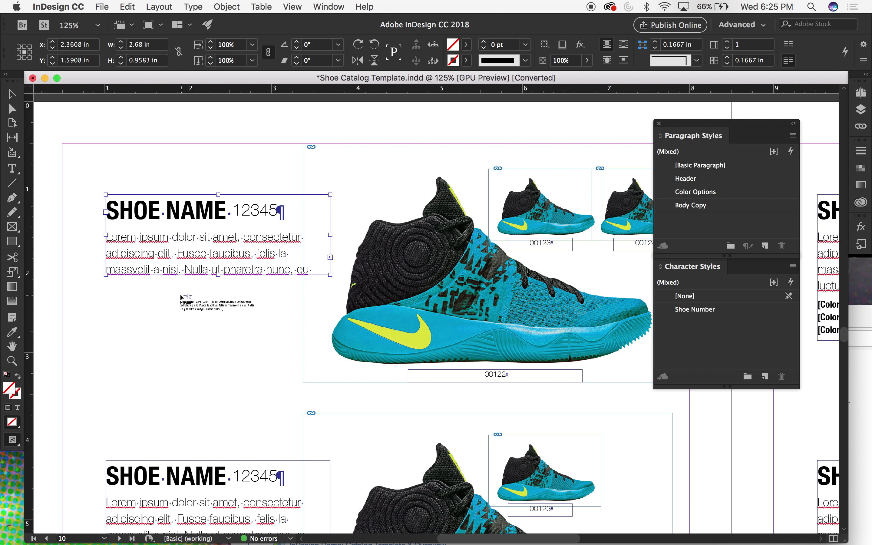
left_click(112, 327)
left_click_drag(112, 329, 135, 290)
left_click(202, 265)
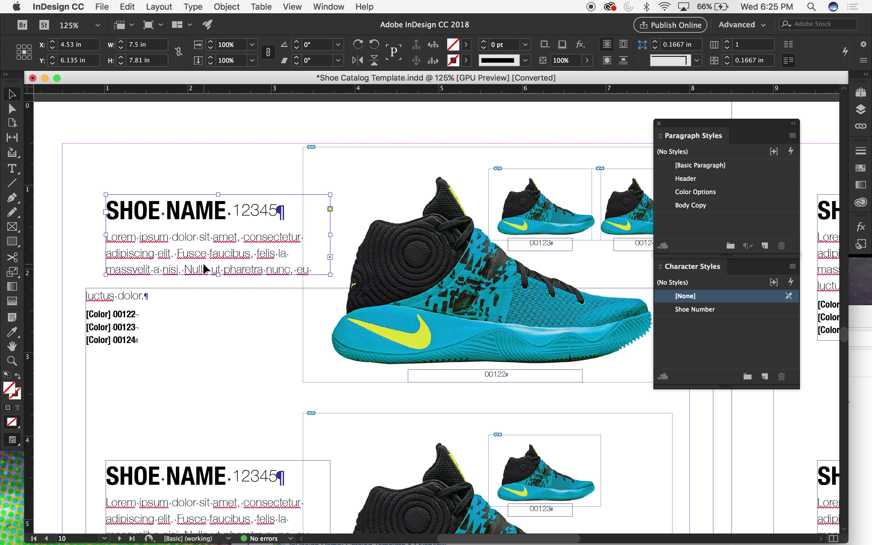
left_click_drag(221, 276, 223, 284)
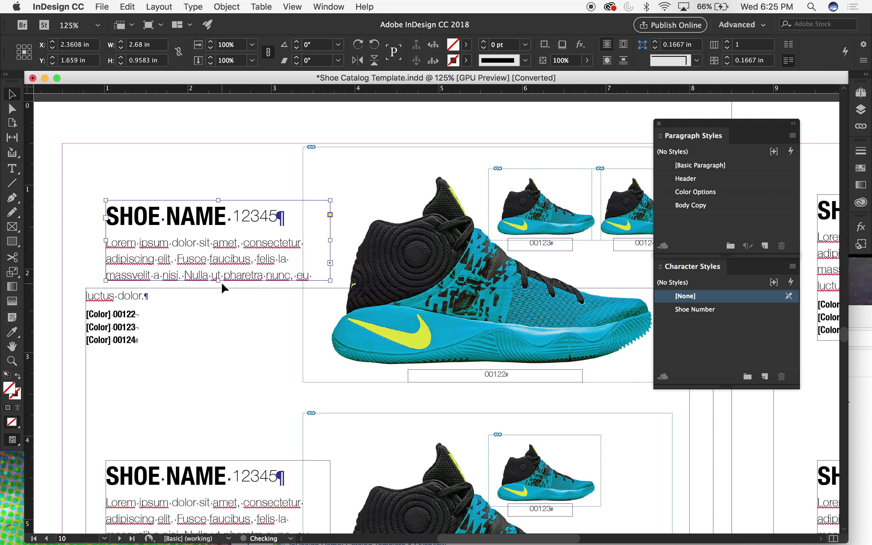
Undo the frame move, the text threading and the frame shortening, and deselect the frame
key("super+z")
key("super+z")
key("super+z")
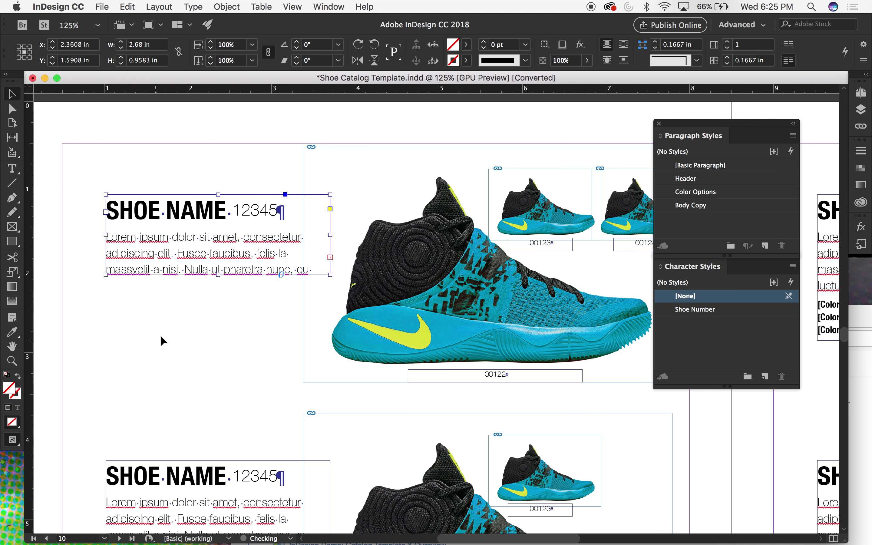
key("super+z")
key("super+z")
left_click(88, 189)
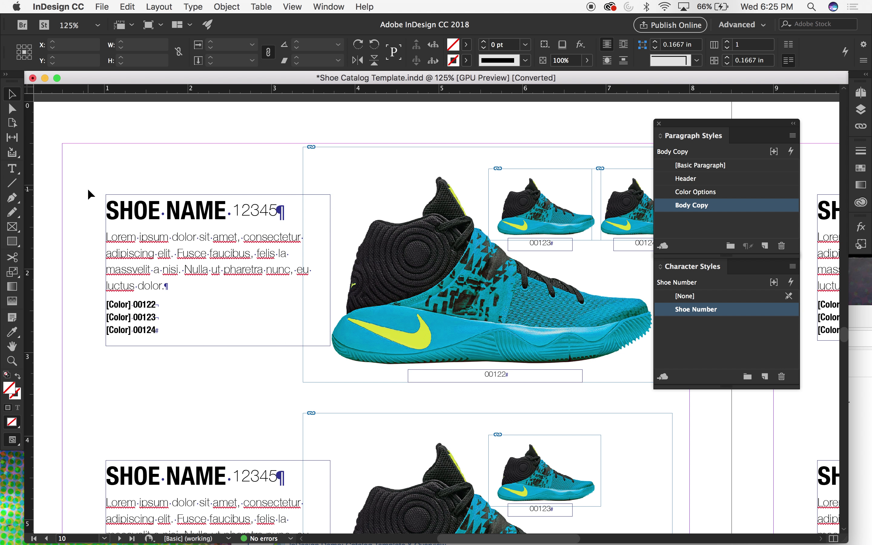
Select the first shoe's entire heading paragraph with the Type tool to check its paragraph style
key("t")
left_click(167, 216)
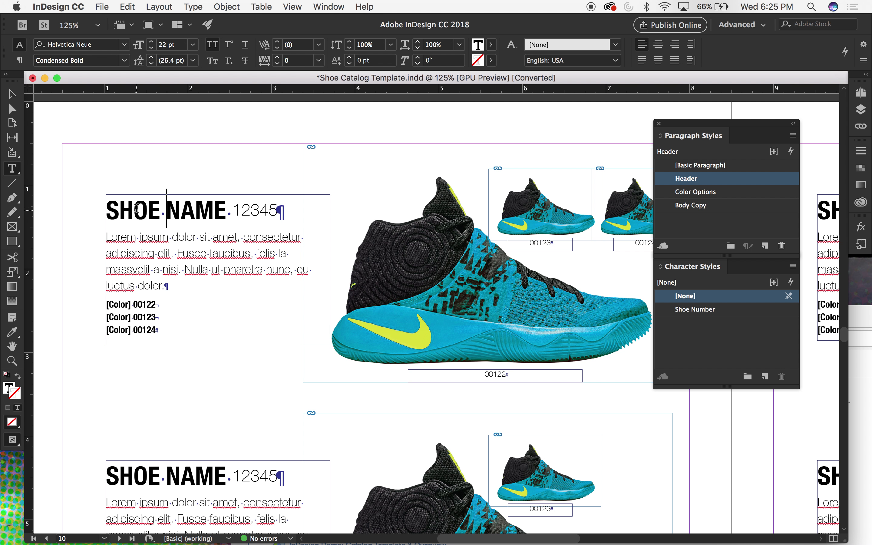
triple_click(136, 208)
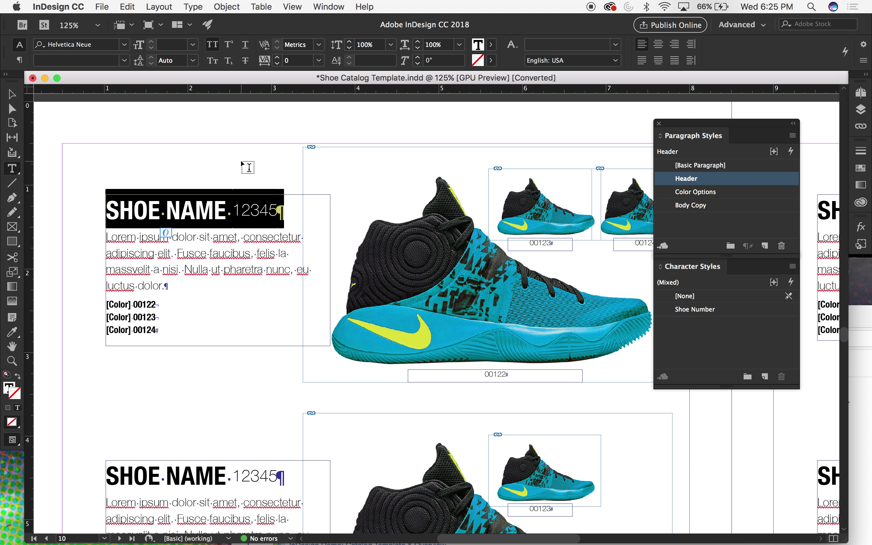
triple_click(163, 213)
Select only the shoe number 12345 in the first heading, one character at a time
left_click(241, 211)
key("Left")
key("shift+Right")
key("shift+Right")
key("shift+Right")
key("shift+Right")
key("shift+Right")
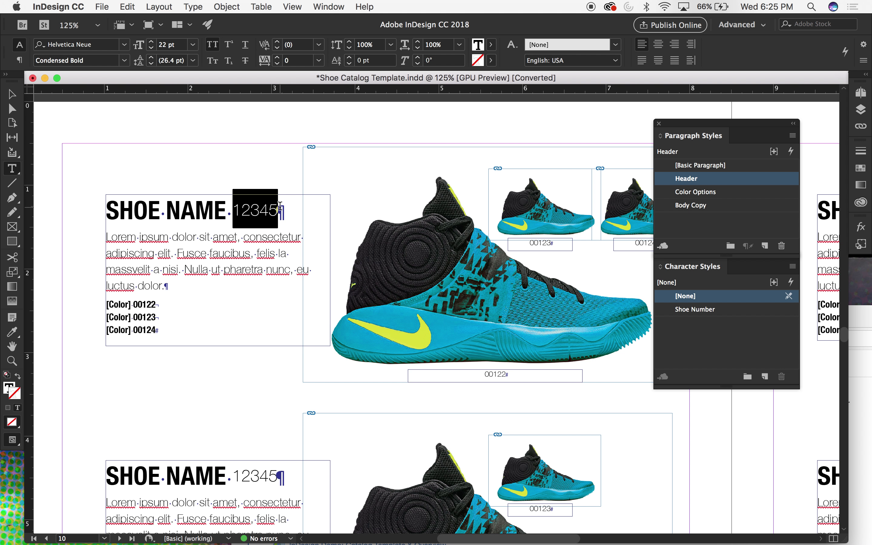
Compare the character styles of the letters HO, the shoe number and the whole first heading by selecting each
left_click(144, 205)
key("shift+Left")
key("shift+Left")
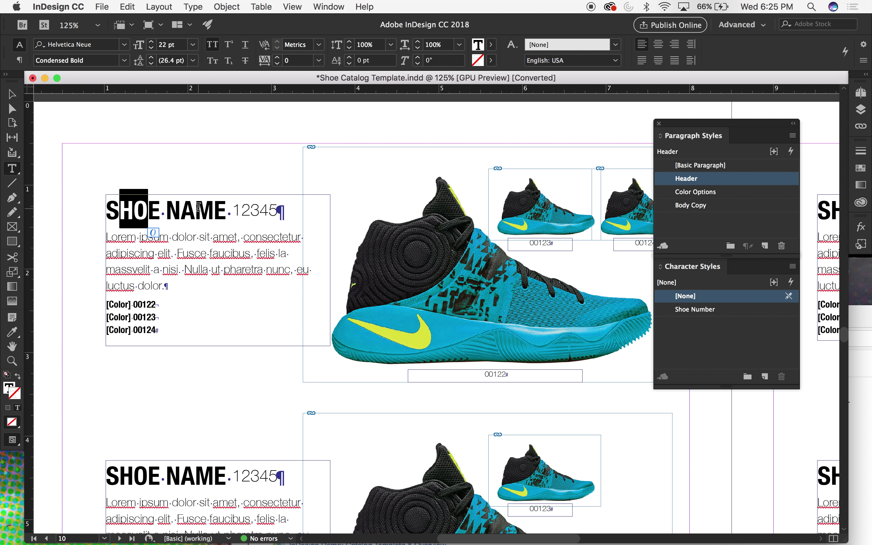
double_click(253, 213)
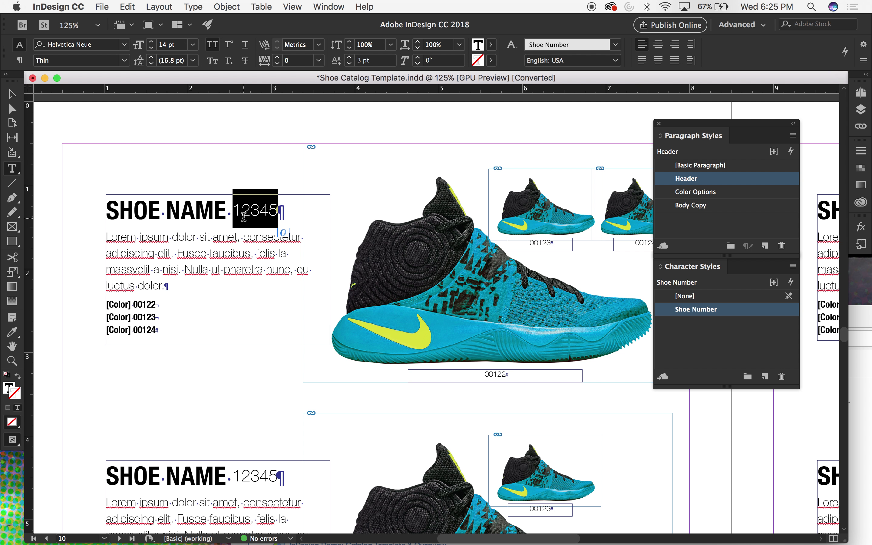
double_click(133, 208)
triple_click(147, 208)
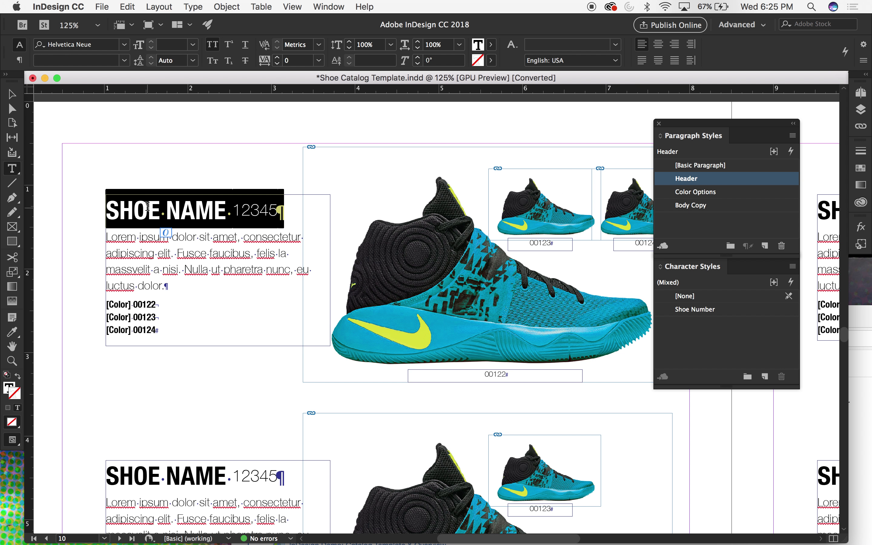
Select the shoe number 12345 in the first heading to check its character style, then clear the selection
triple_click(251, 203)
double_click(252, 202)
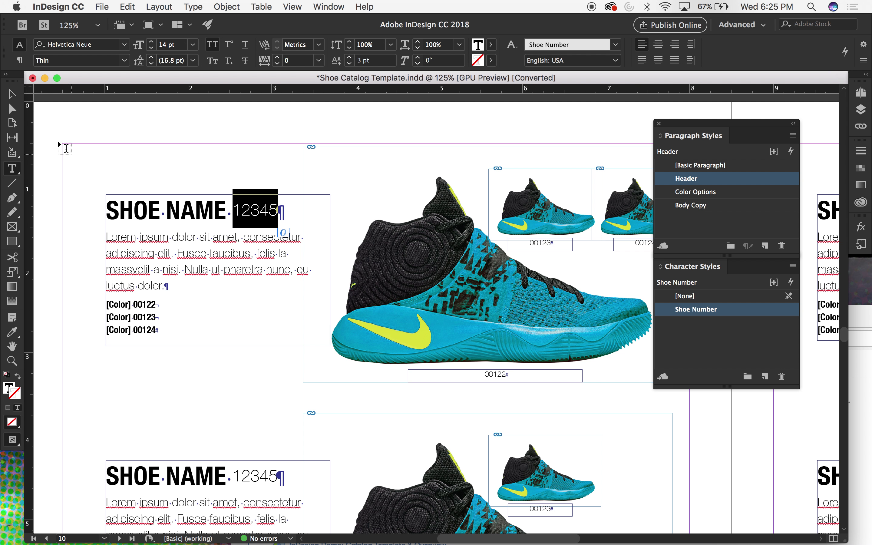
left_click(12, 94)
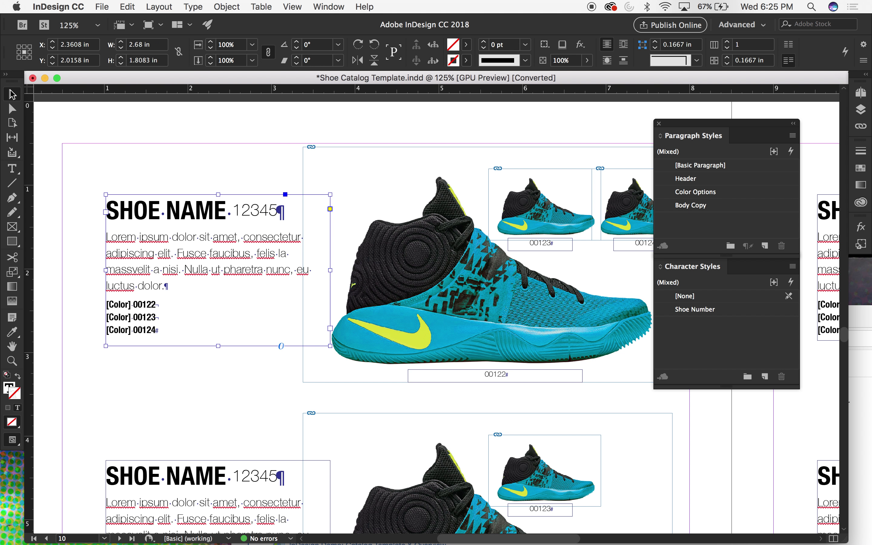
left_click(152, 154)
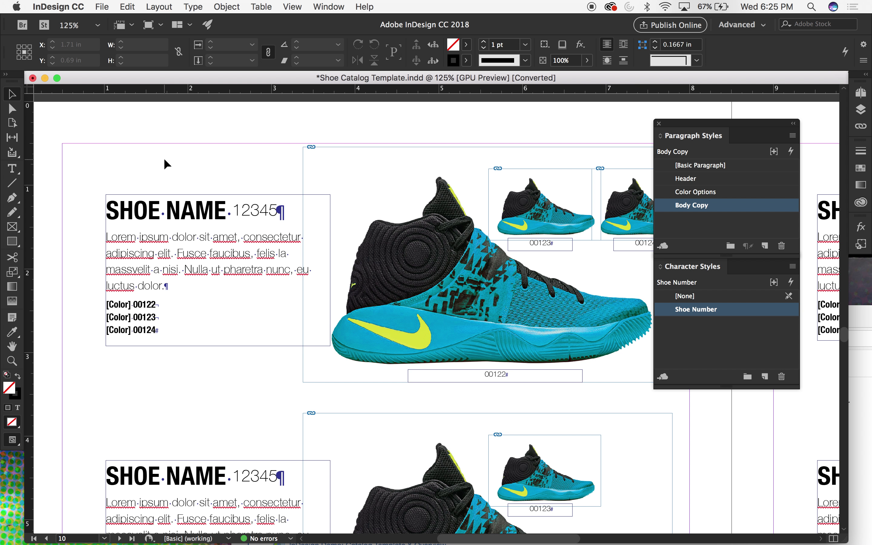
Make Header the active paragraph style with nothing selected and open its style options
scroll(196, 183, "down", 5)
scroll(196, 182, "left", 2)
scroll(196, 182, "up", 2)
scroll(196, 183, "left", 1)
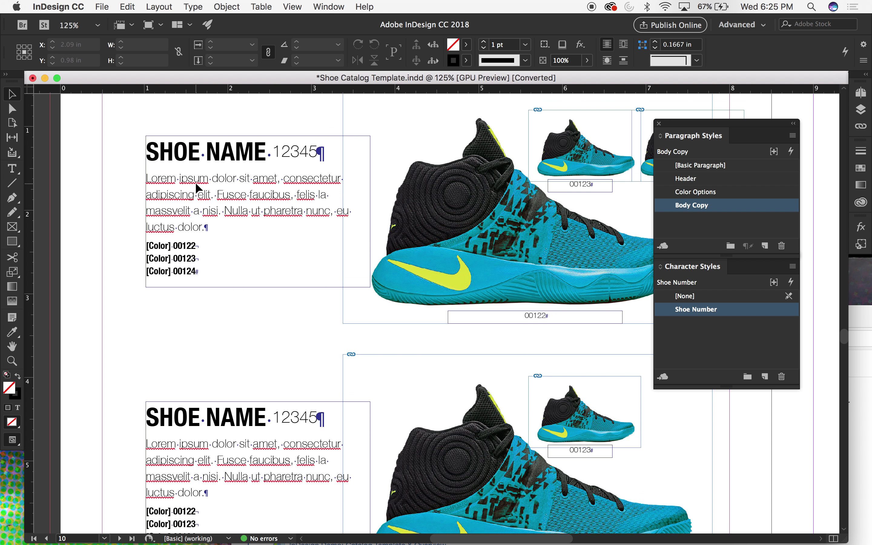
key("super+minus")
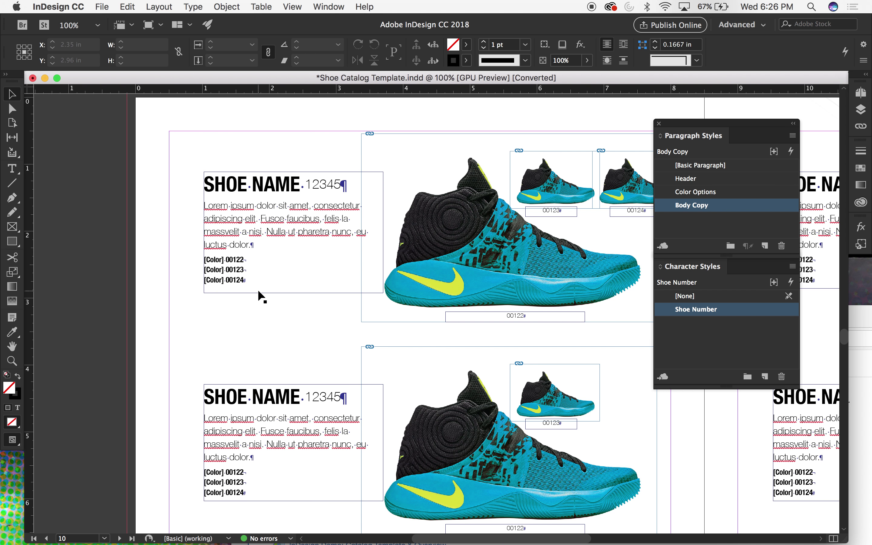
scroll(464, 378, "right", 4)
scroll(464, 379, "up", 3)
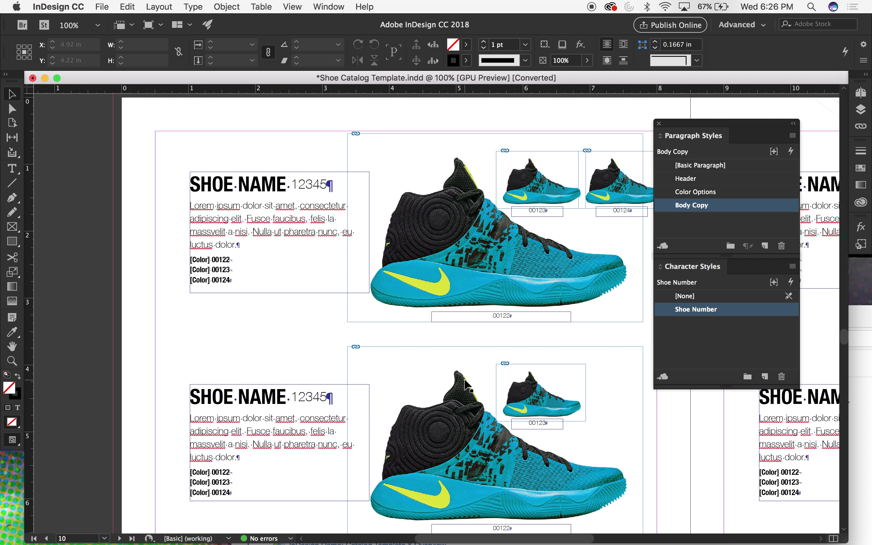
scroll(464, 379, "down", 1)
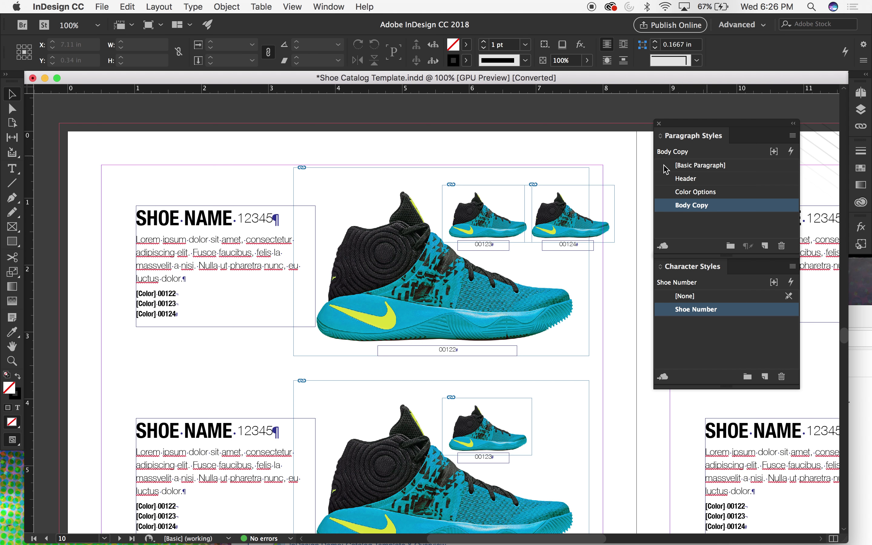
left_click(718, 185)
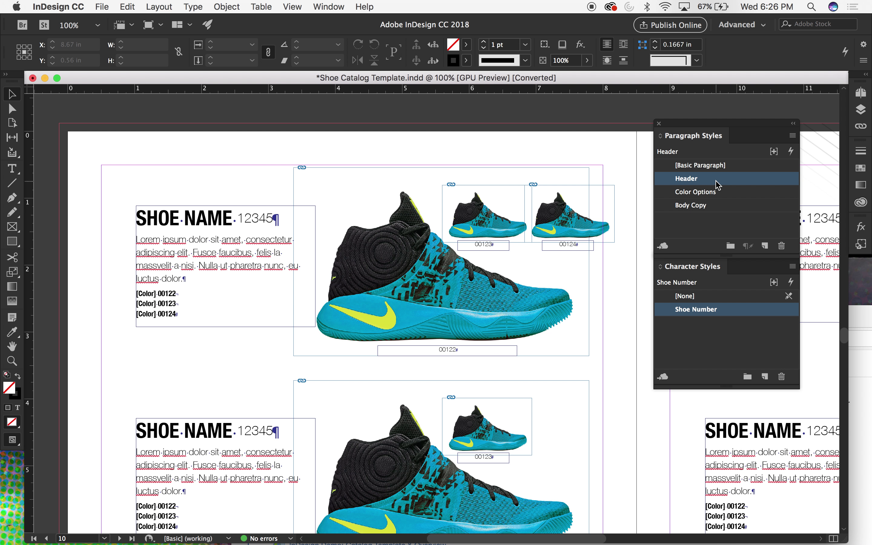
left_click(734, 187)
left_click(763, 186)
double_click(763, 187)
Reposition the Header style's options dialog so the style lists remain in view, then cancel it, reopening it once more
left_click_drag(652, 135, 680, 225)
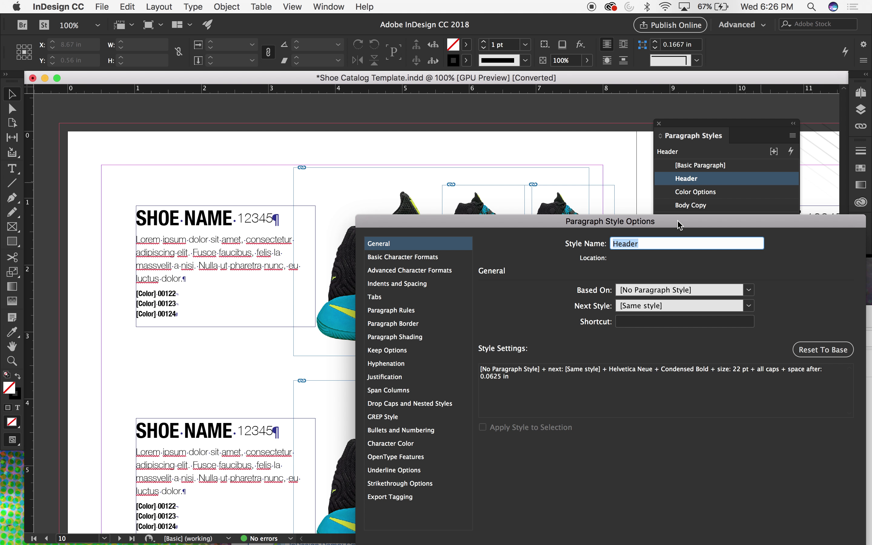
left_click_drag(659, 223, 652, 163)
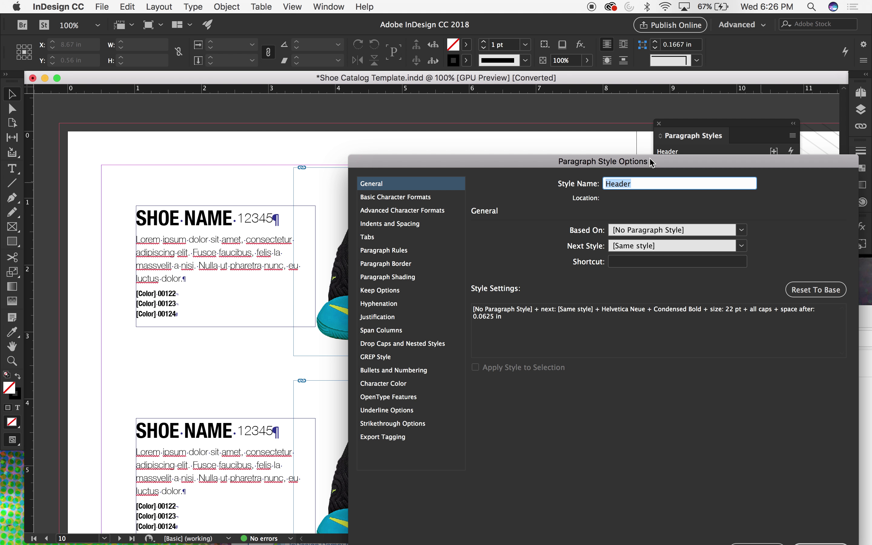
left_click_drag(426, 163, 451, 268)
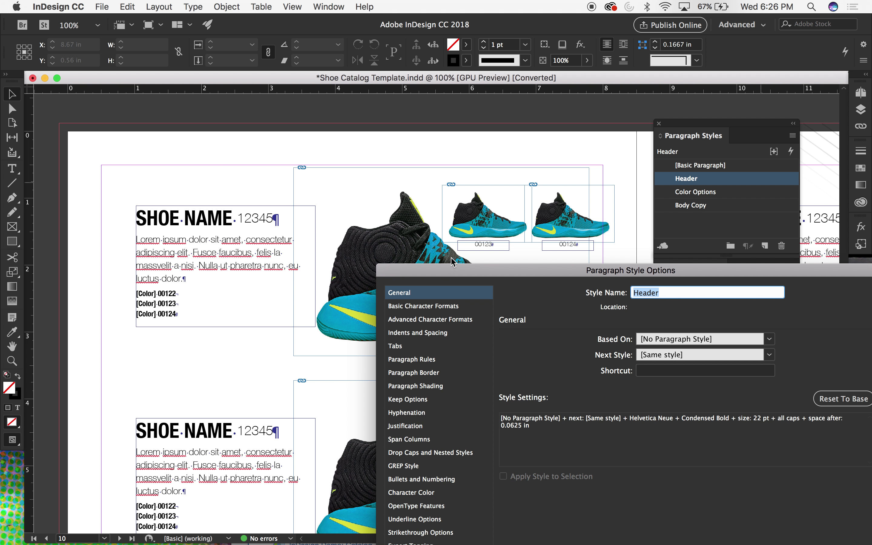
left_click_drag(691, 274, 460, 142)
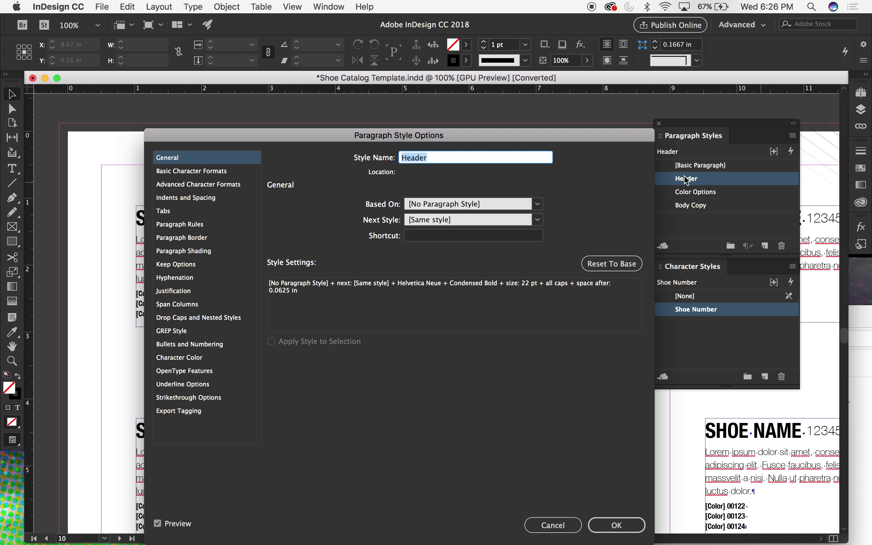
left_click(551, 522)
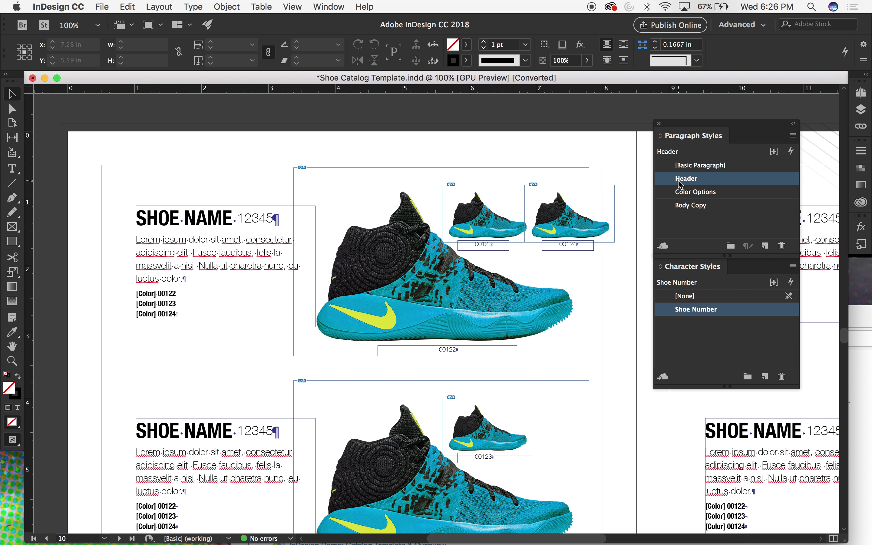
double_click(678, 182)
left_click(563, 528)
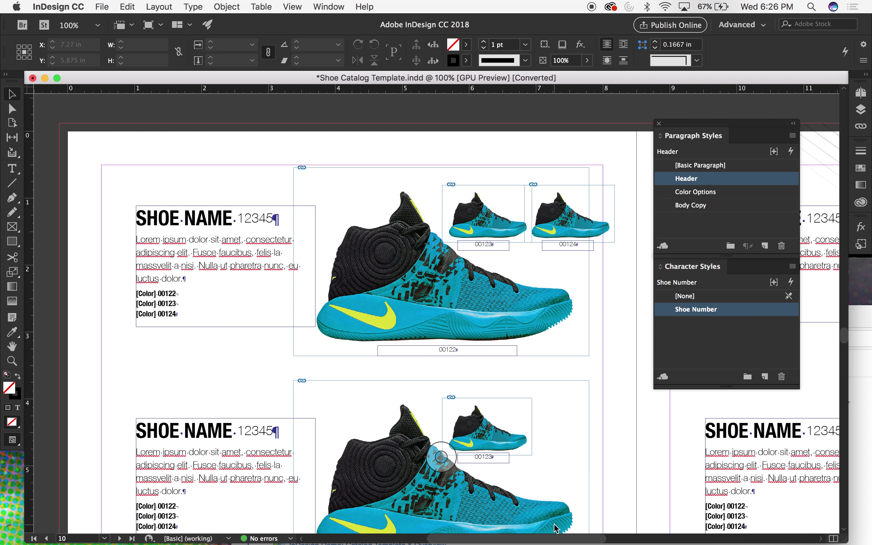
Start renaming the Header paragraph style directly in the style list and leave the name as it is
left_click(685, 180)
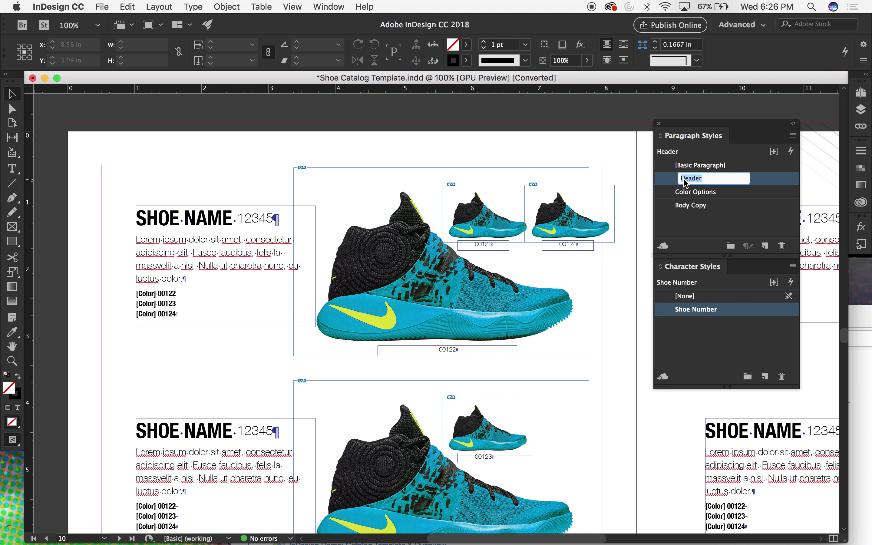
left_click(762, 179)
left_click(687, 184)
left_click_drag(718, 181, 648, 175)
left_click(763, 179)
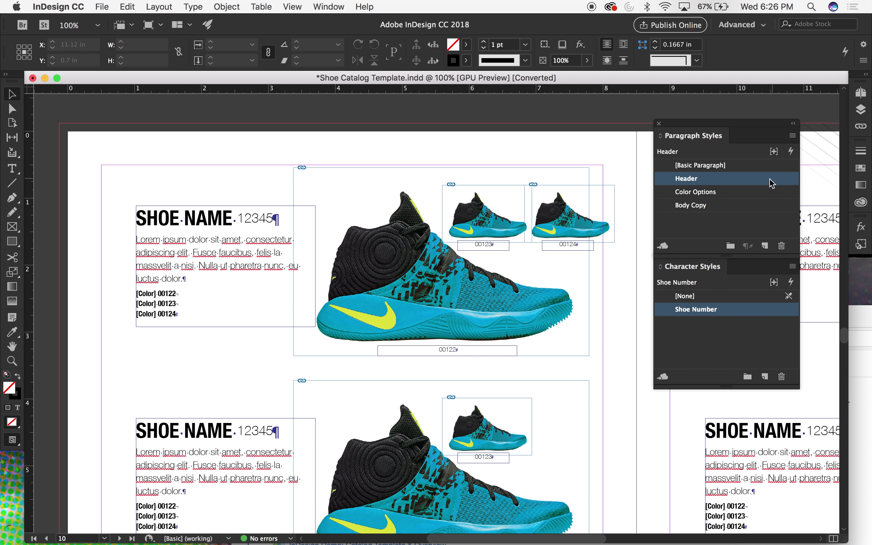
Open the Header paragraph style's Basic Character Formats with the dialog moved clear of the shoe headings
double_click(761, 181)
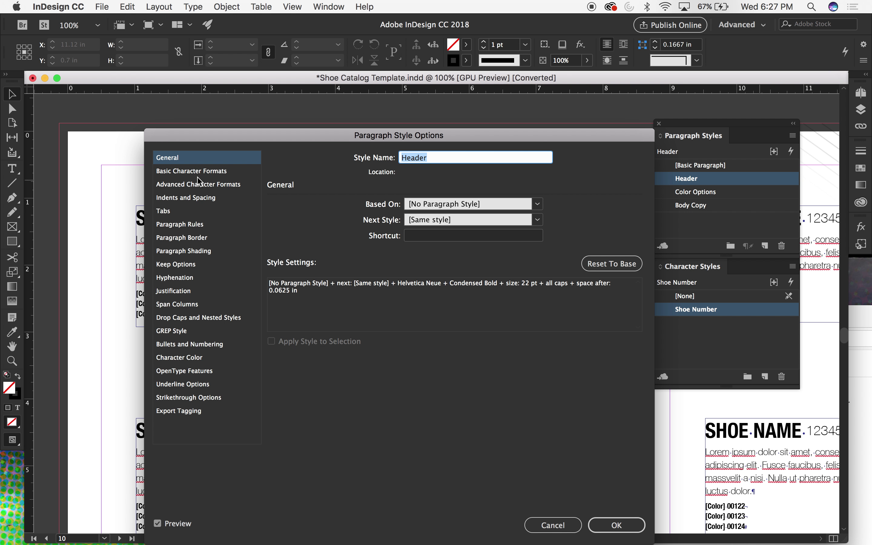
left_click_drag(241, 139, 431, 97)
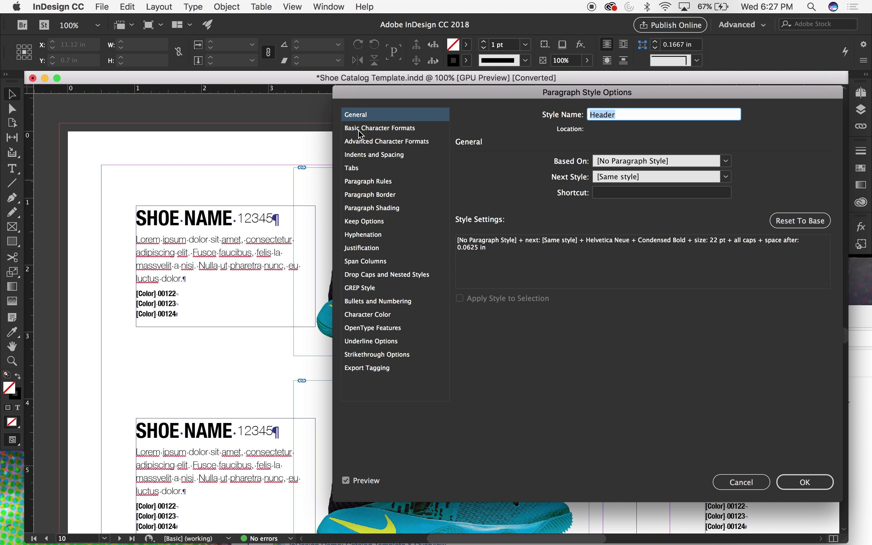
left_click(371, 131)
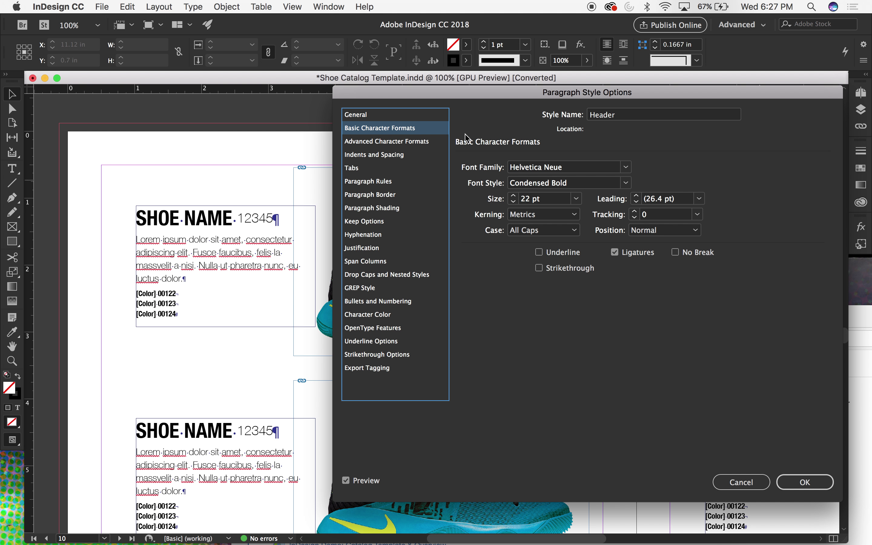
Look through the font families and set the Header style's font style to Thin
left_click(559, 168)
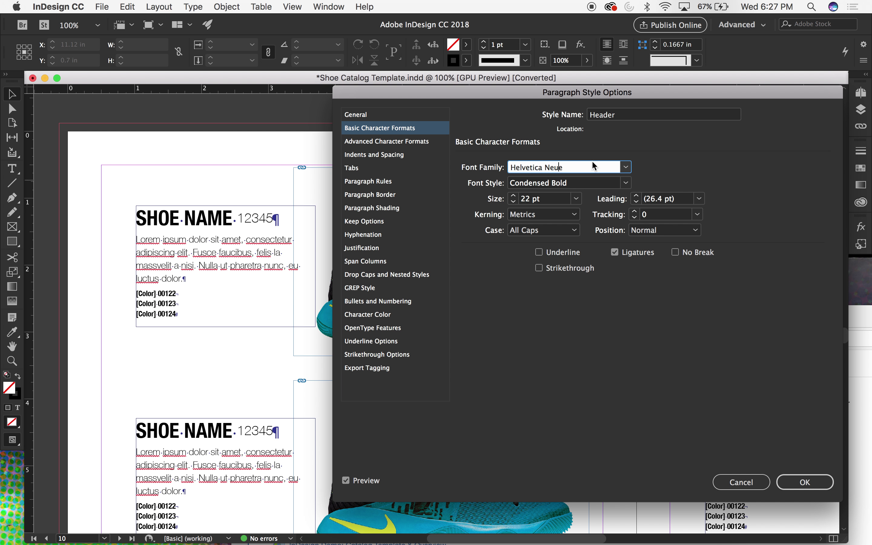
left_click(625, 167)
left_click(688, 152)
left_click(626, 183)
left_click(558, 251)
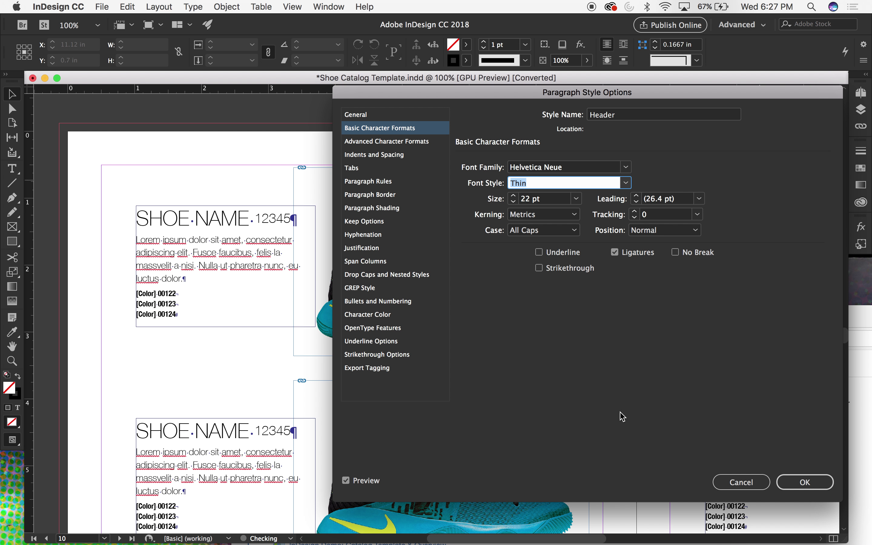
Try the Header style at 30 pt and 20 pt, and set its kerning to Optical
left_click(538, 198)
type("30")
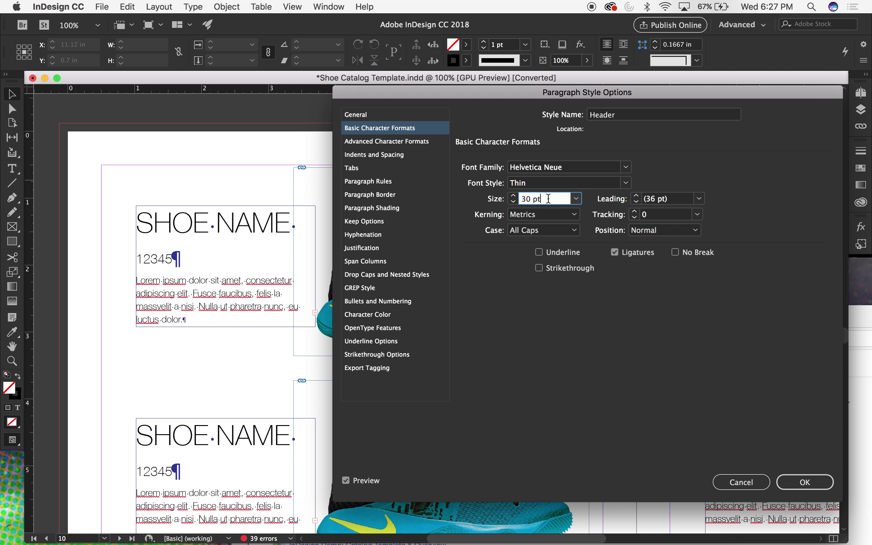
key("shift+Down")
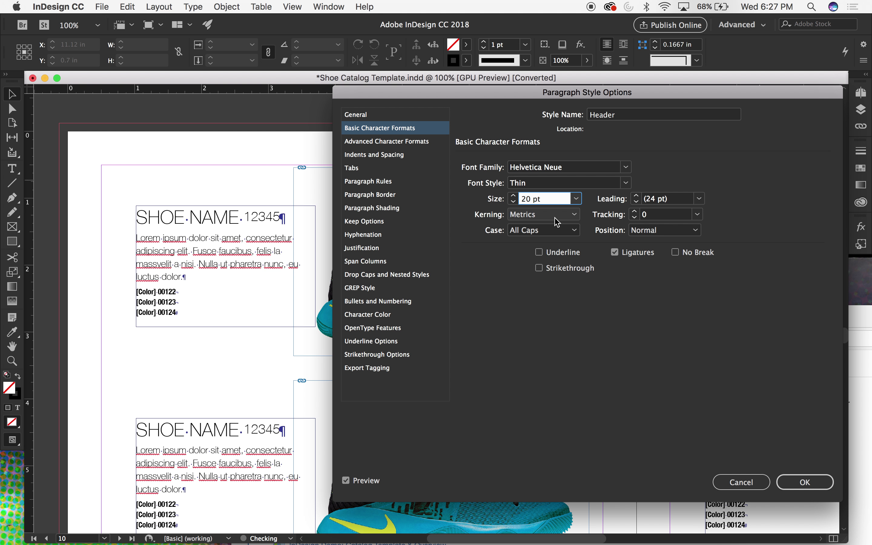
left_click(559, 218)
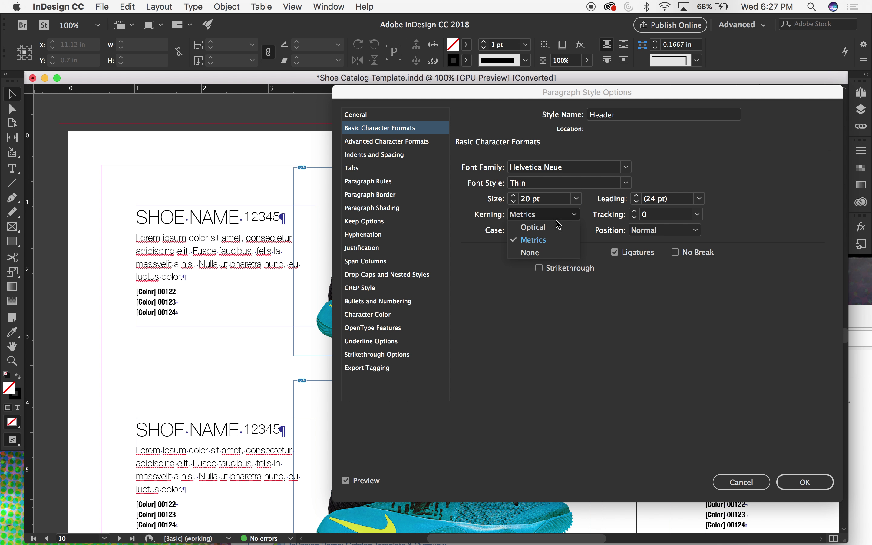
left_click(548, 228)
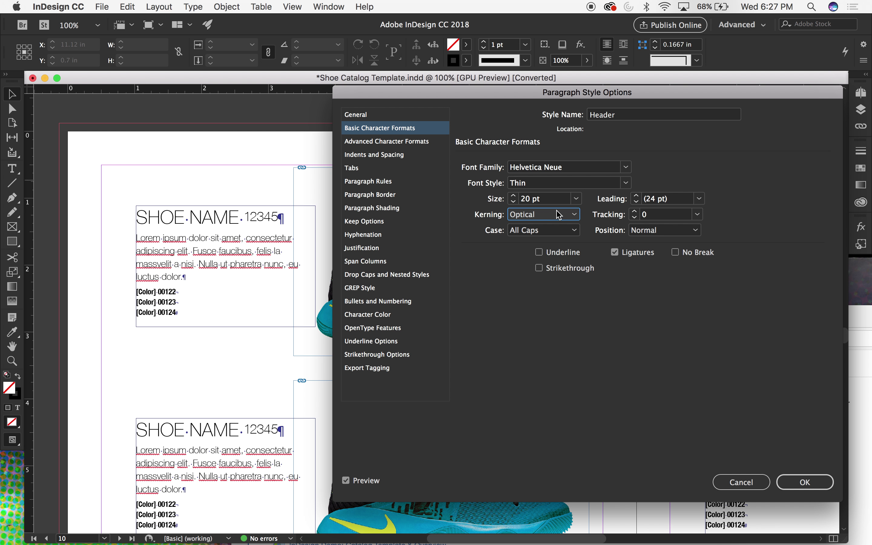
Try the Small Caps, Normal and OpenType All Small Caps cases on the Header style, plus the Subscript position
left_click(544, 233)
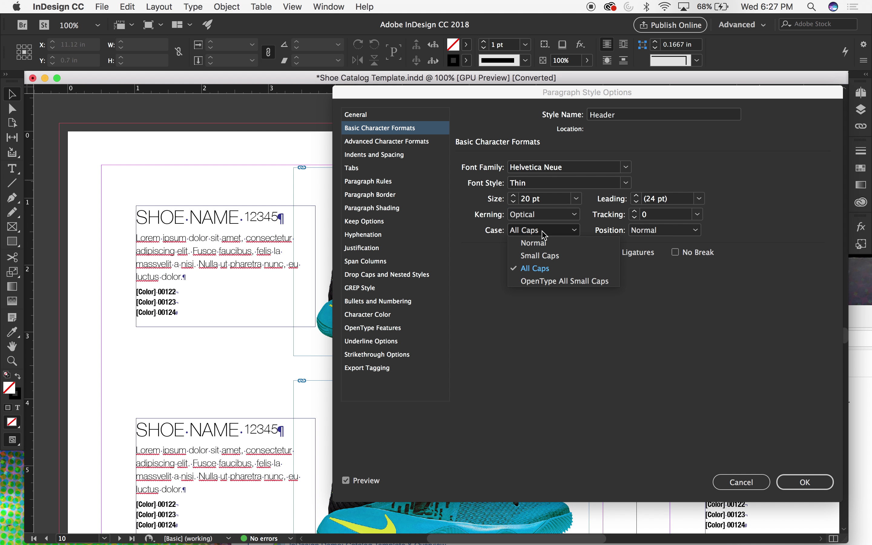
left_click(534, 256)
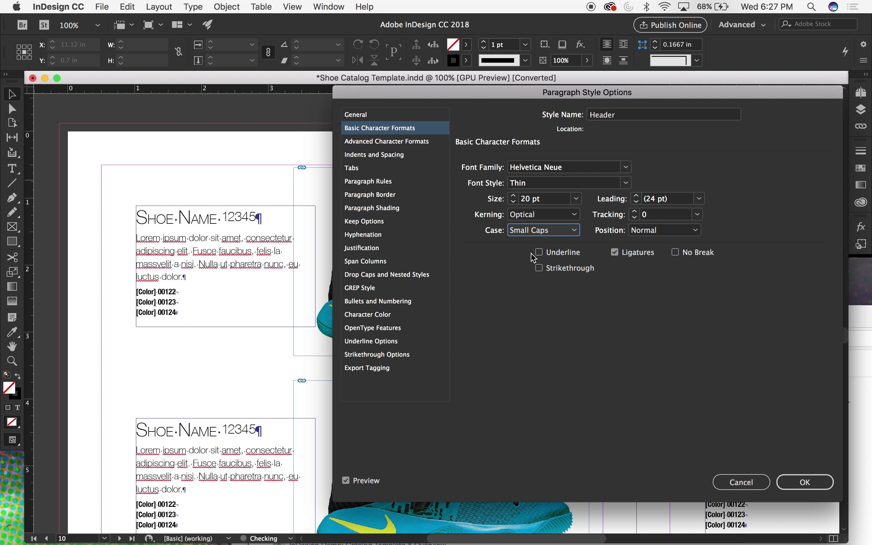
left_click(535, 233)
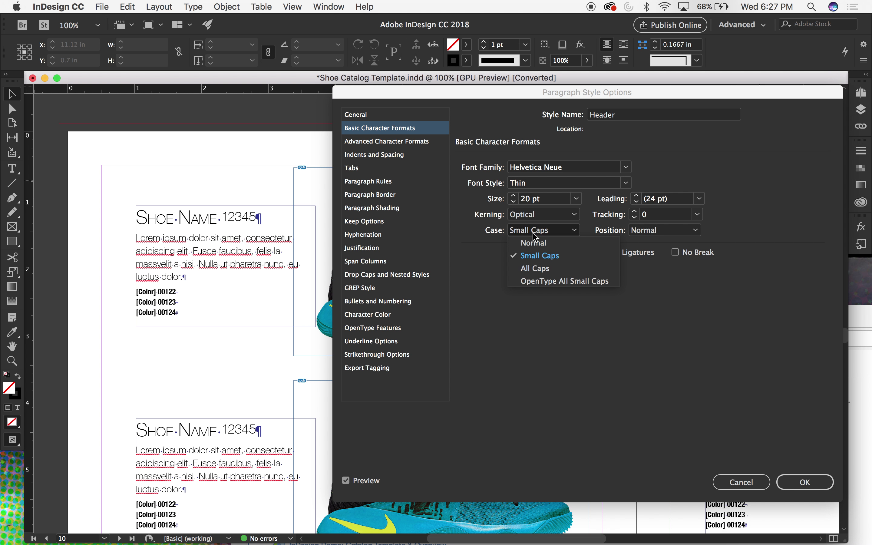
left_click(542, 243)
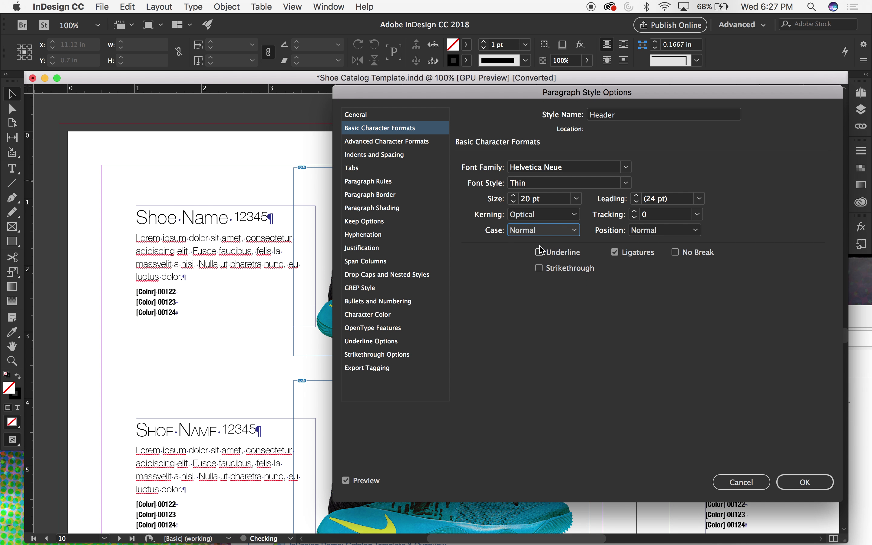
left_click(544, 230)
left_click(547, 281)
left_click(677, 230)
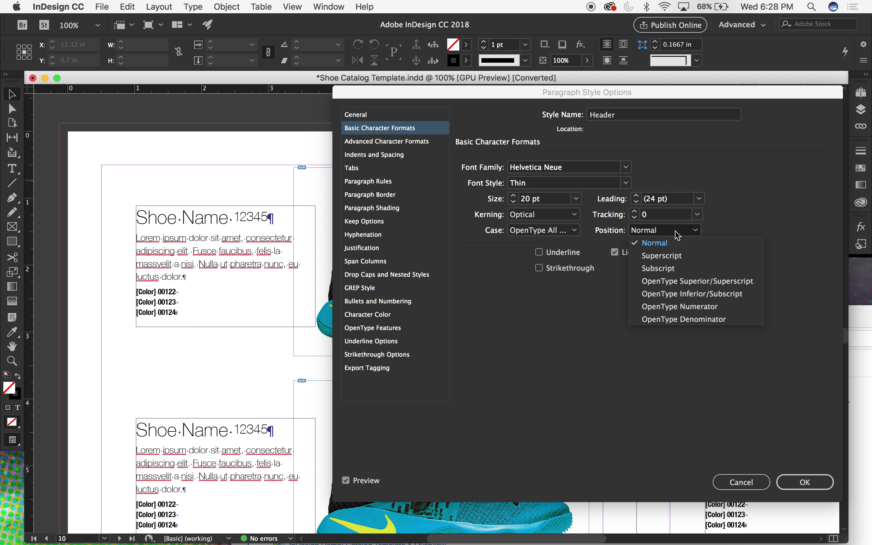
left_click(668, 268)
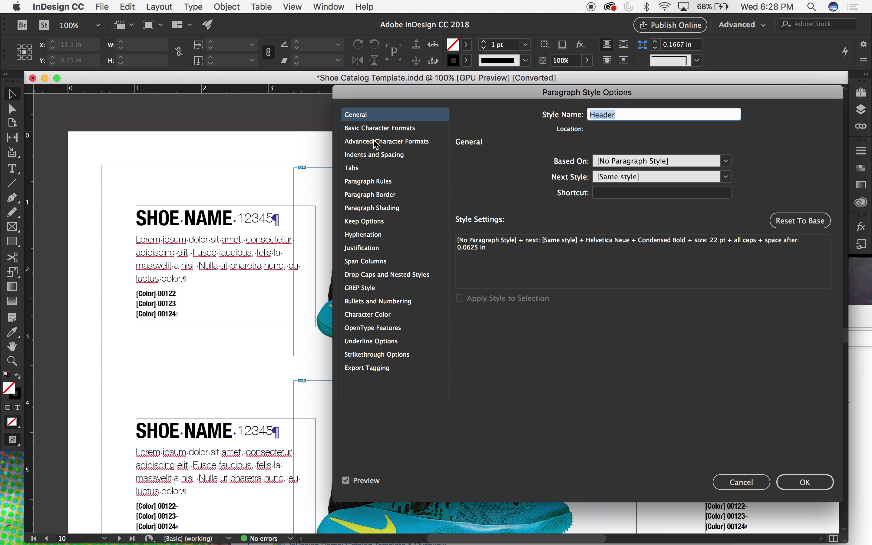
Review the Header style's Advanced Character Formats and set its alignment to Right under Indents and Spacing
left_click(374, 142)
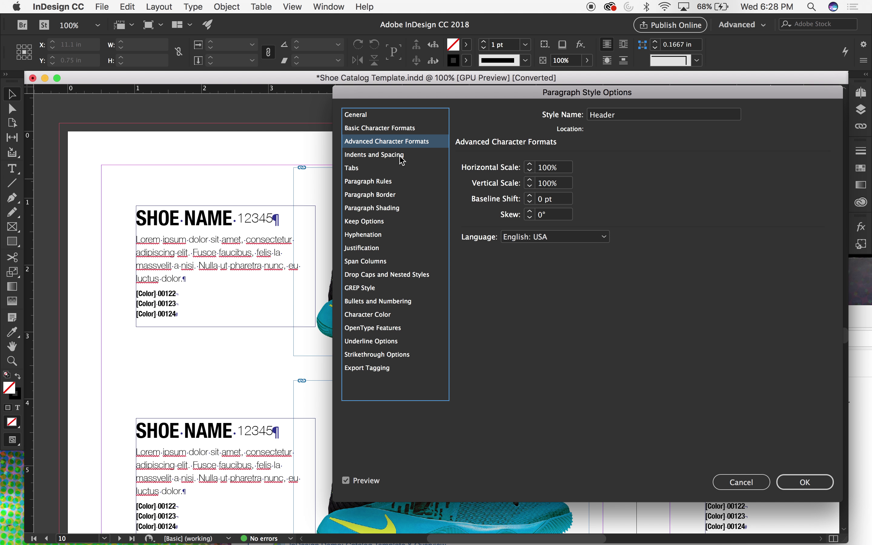
left_click(383, 158)
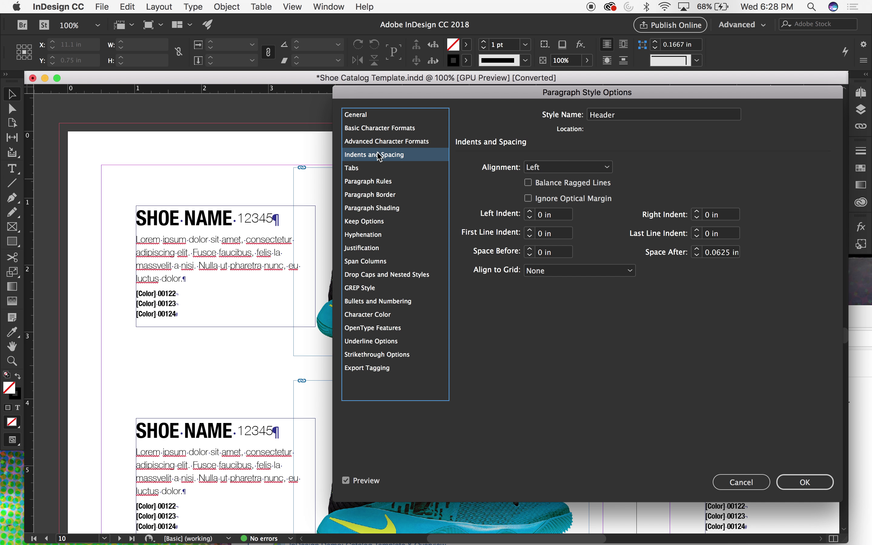
left_click(557, 172)
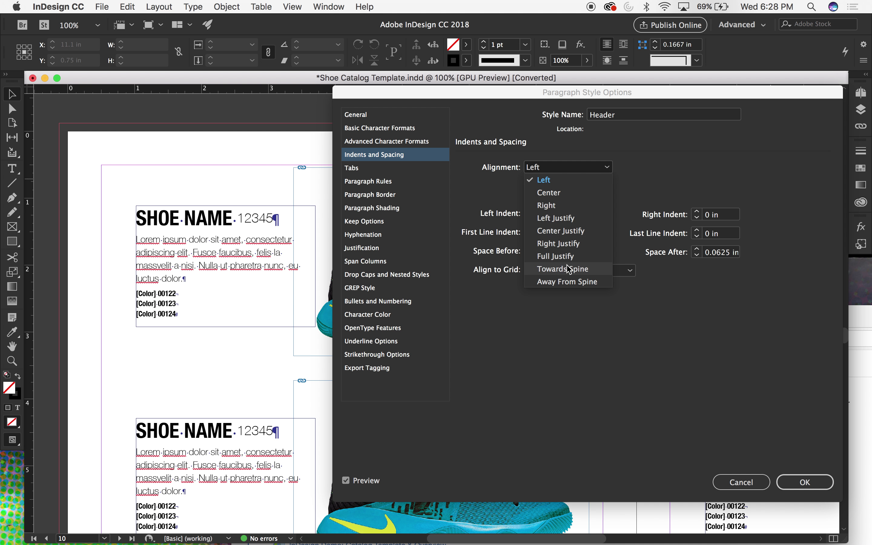
left_click(553, 206)
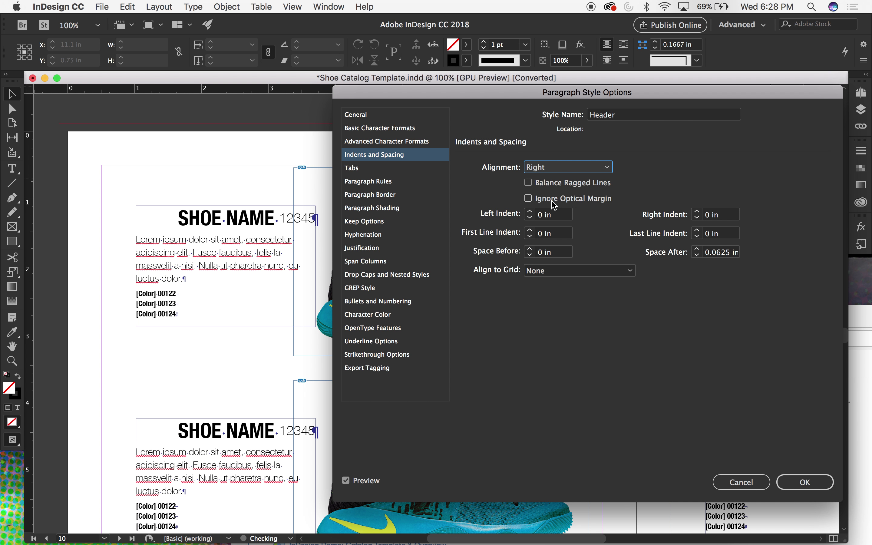
Return the Header style's alignment to Left, try a left indent of 0.25 in, and discard the style changes
left_click(568, 174)
left_click(569, 179)
left_click(560, 215)
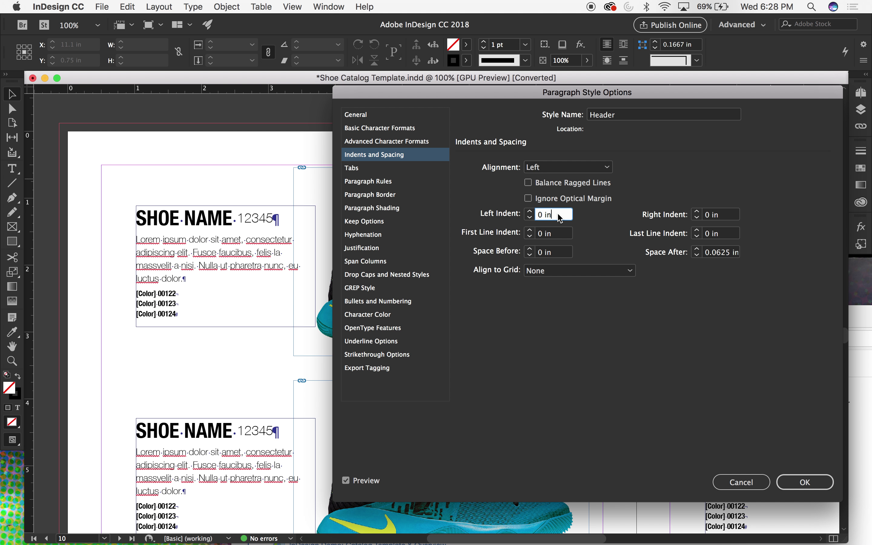
key("shift+Up")
key("shift+Up")
key("shift+Down")
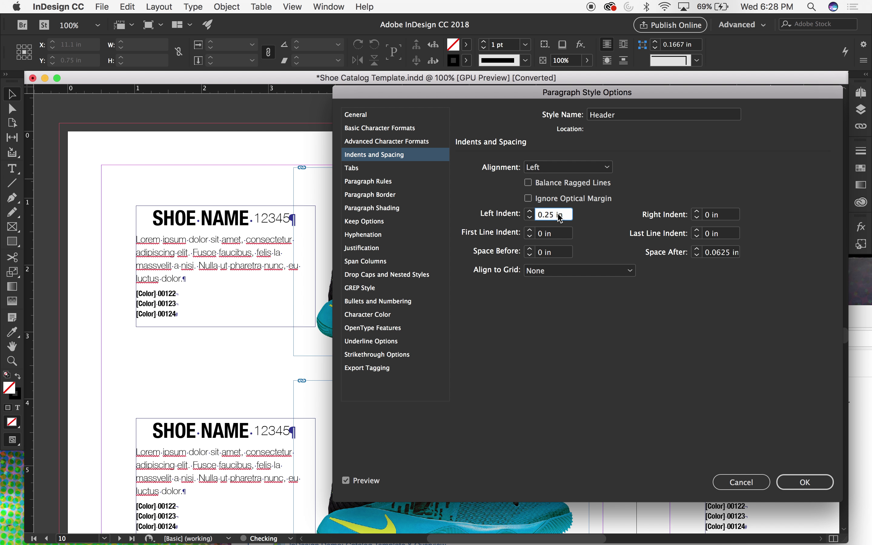
key("Down")
key("Down")
key("Down")
key("Down")
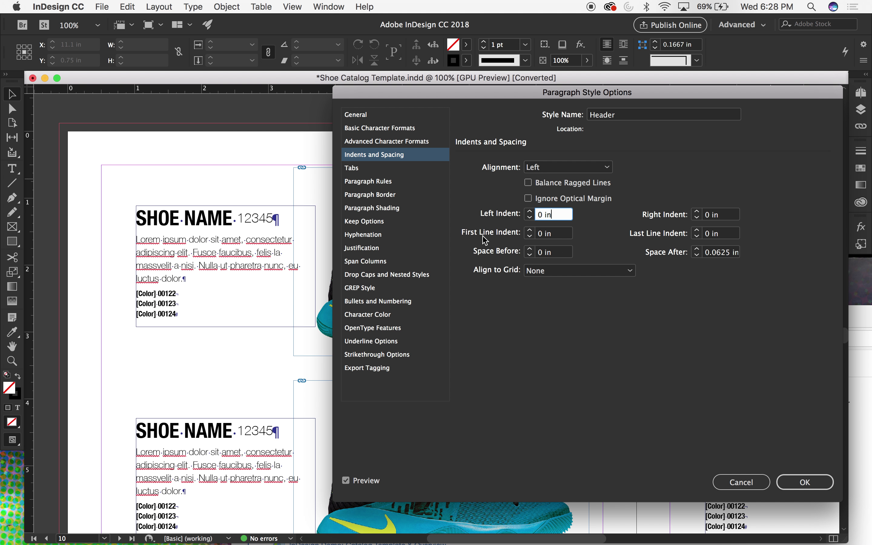
left_click(756, 478)
Open the Body Copy paragraph style's Indents and Spacing options
double_click(724, 206)
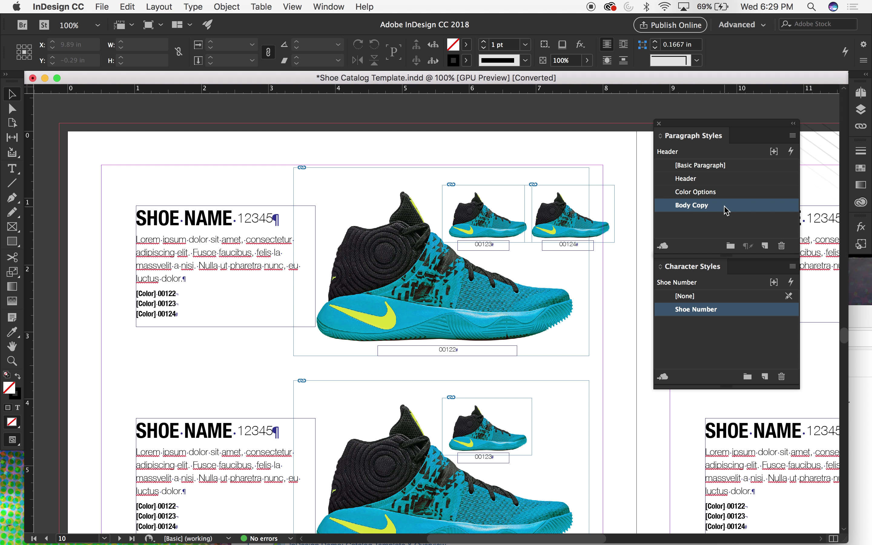
left_click(370, 141)
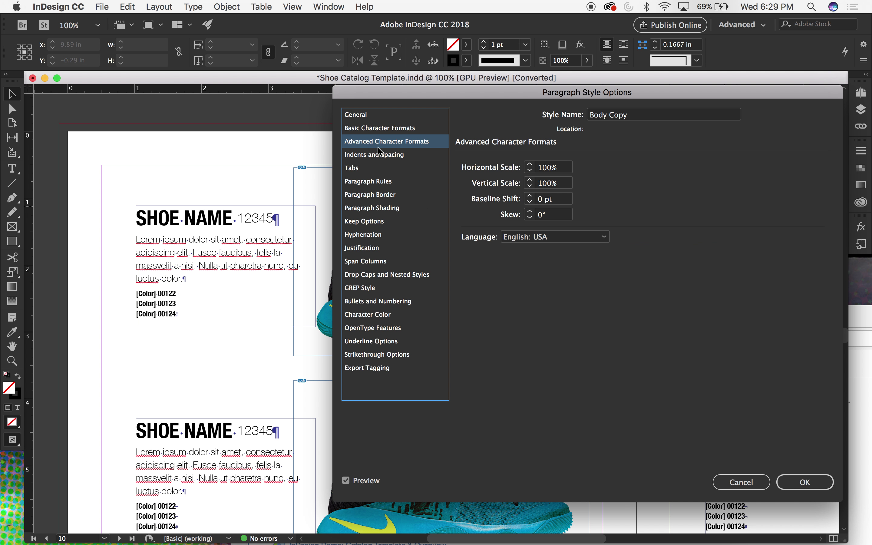
left_click(390, 155)
Try a first line indent of 0.25 in and a negative indent of -0.25 in on the Body Copy style
triple_click(555, 234)
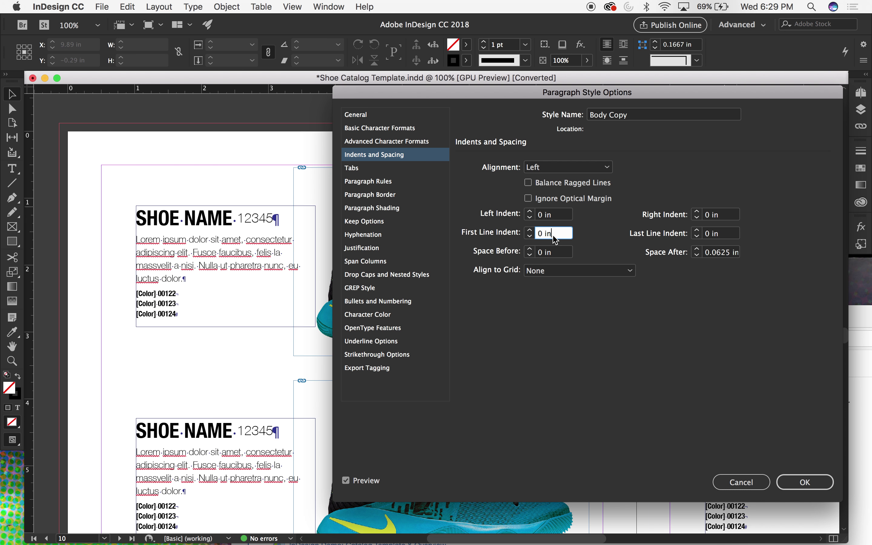
type("0.25")
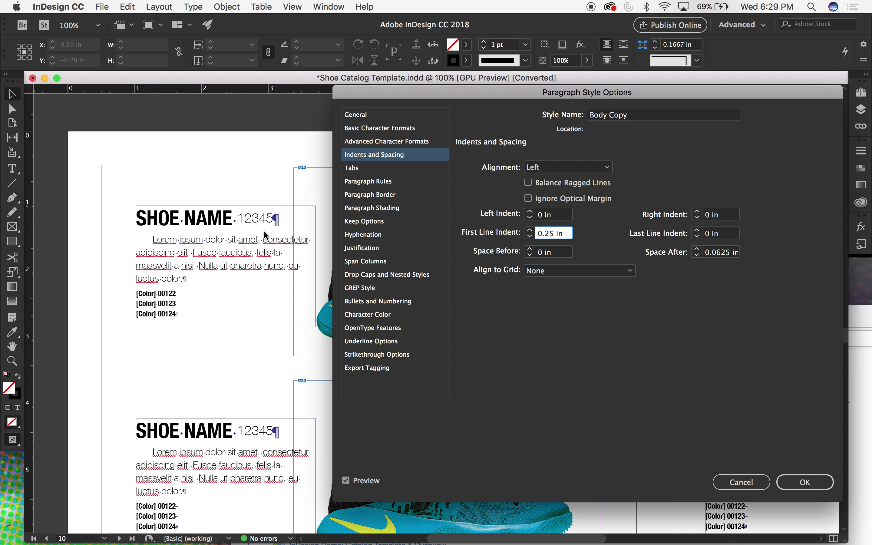
key("shift+Down")
key("shift+Down")
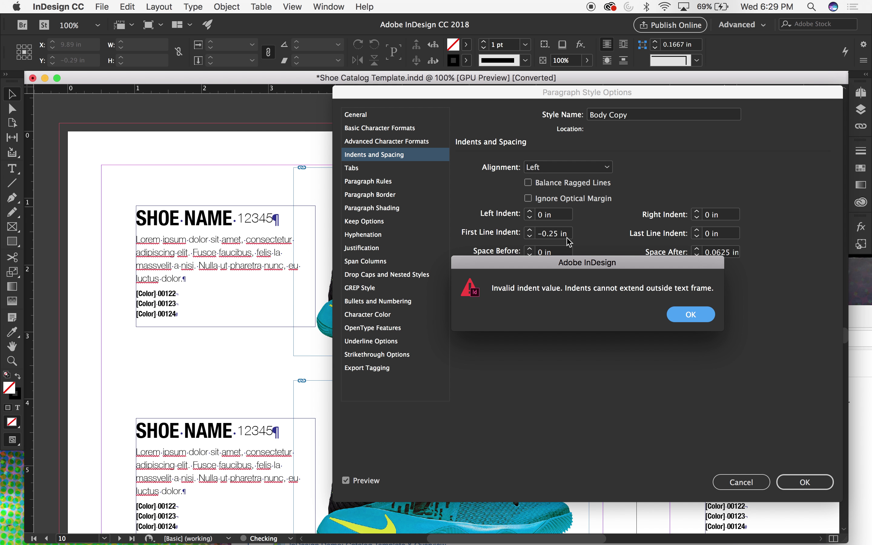
left_click(692, 312)
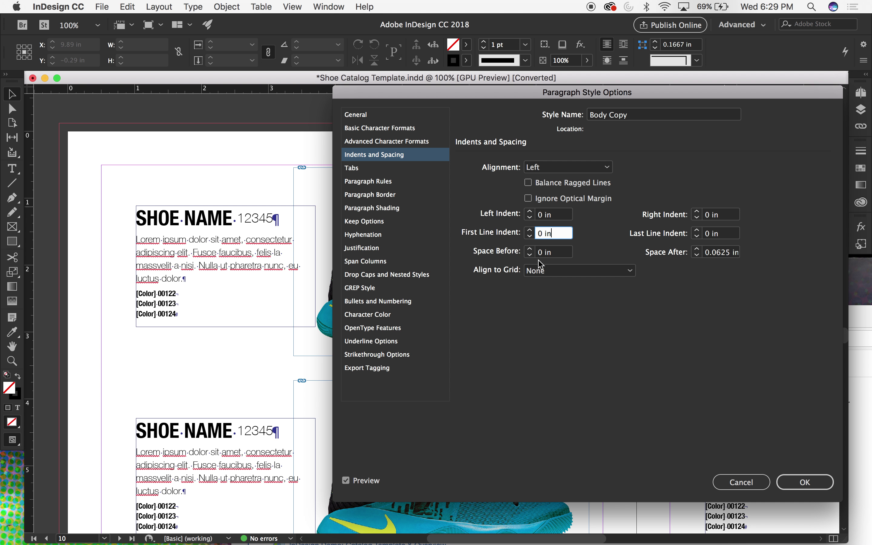
Try a Space After of 0.25 in and 0 in on the Body Copy style, and settle on 0.125 in
double_click(725, 255)
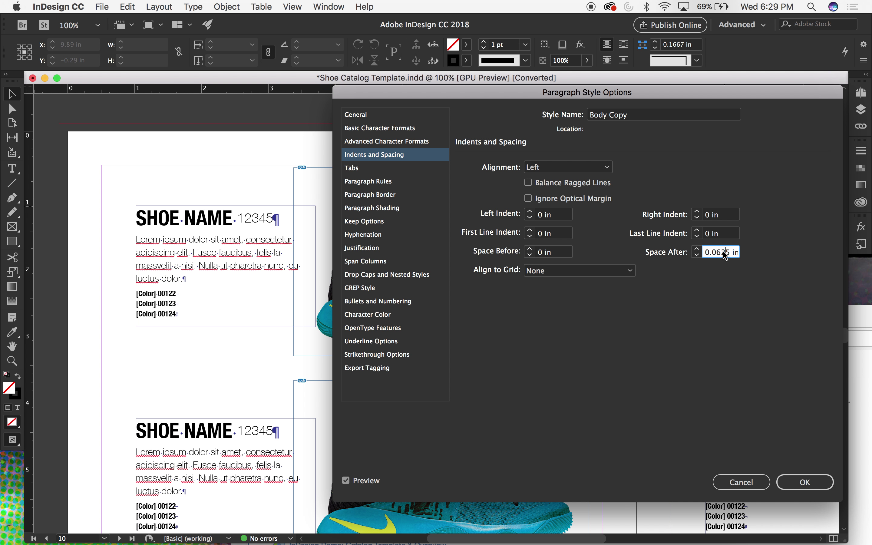
type("0.25")
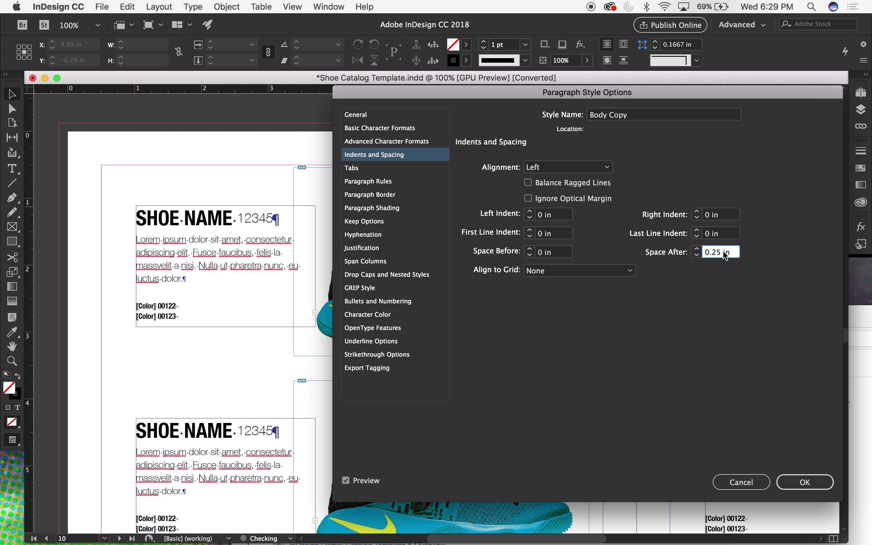
double_click(726, 255)
type("0")
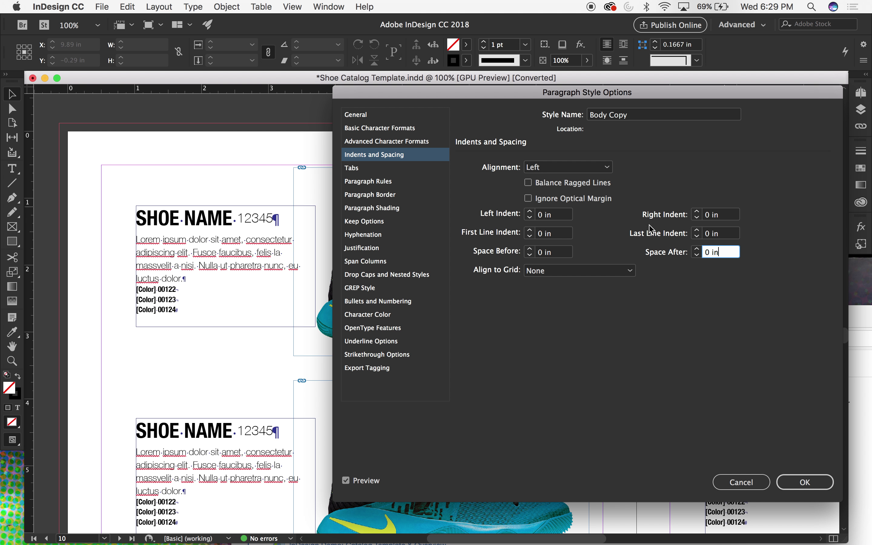
key("Up")
key("Up")
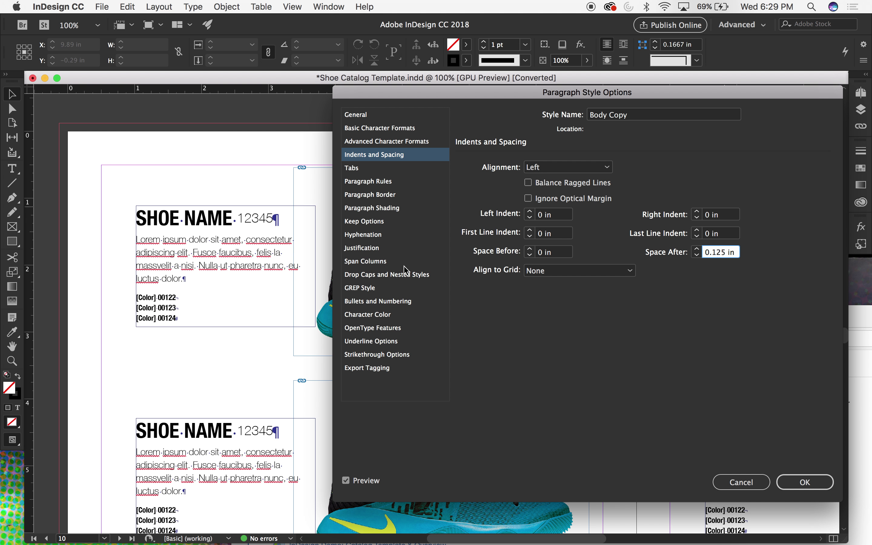
Look over the Body Copy style's Tabs options and turn on its Rule Above under Paragraph Rules
left_click(370, 169)
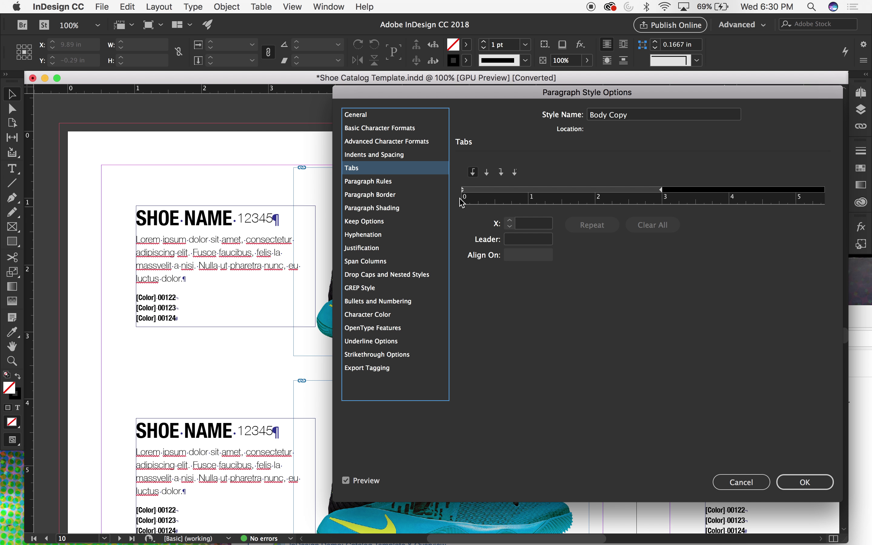
left_click(404, 180)
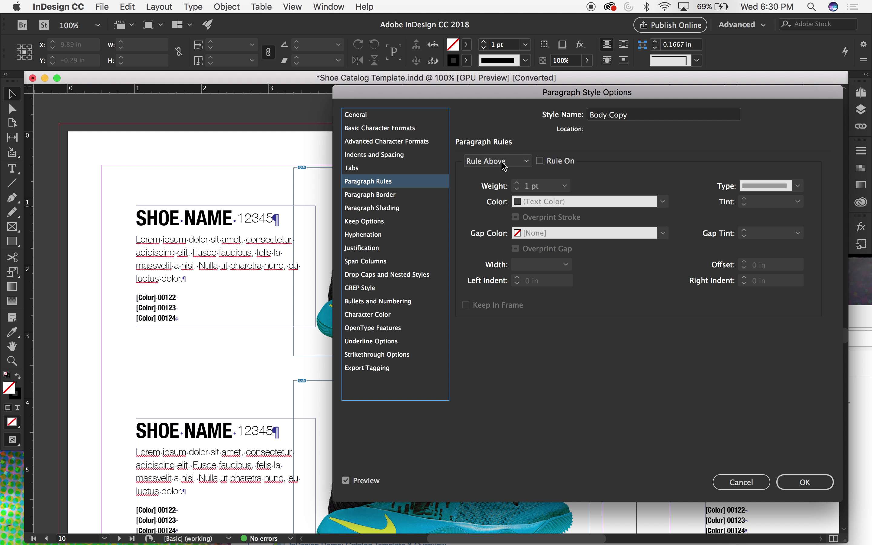
left_click(540, 161)
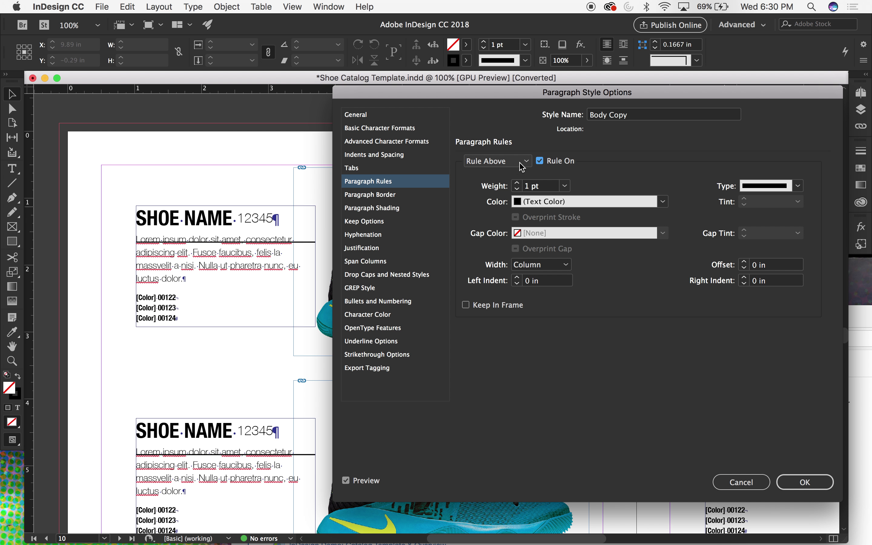
Try a Rule Below on the Body Copy style, turn it off, and return to the Rule Above settings
left_click(529, 161)
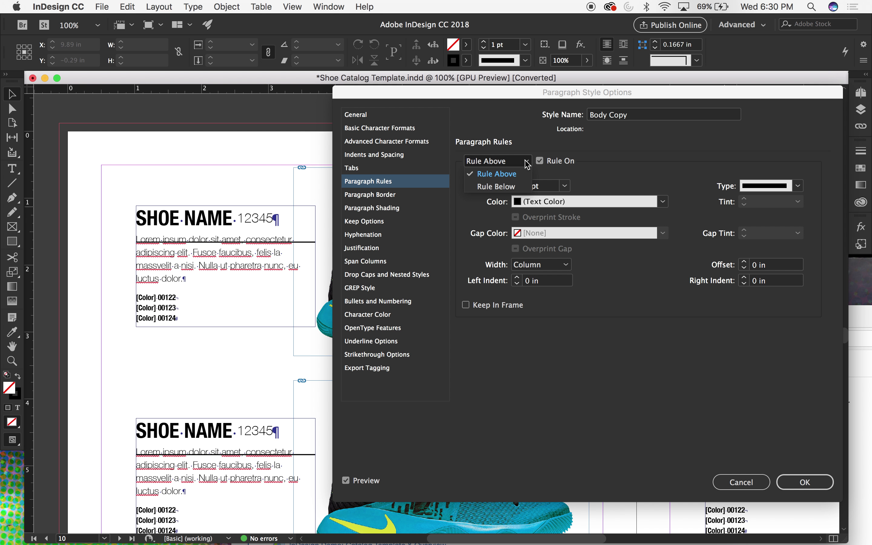
left_click(513, 186)
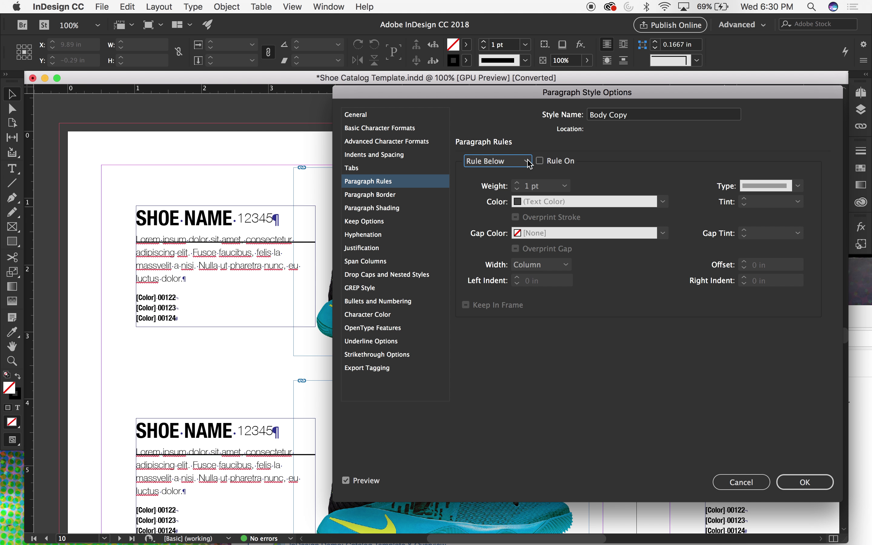
left_click(539, 162)
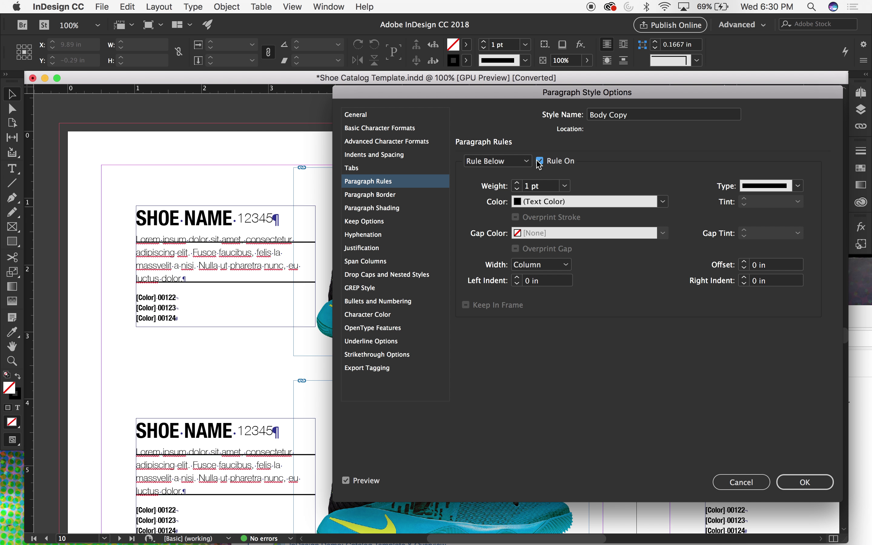
left_click(529, 162)
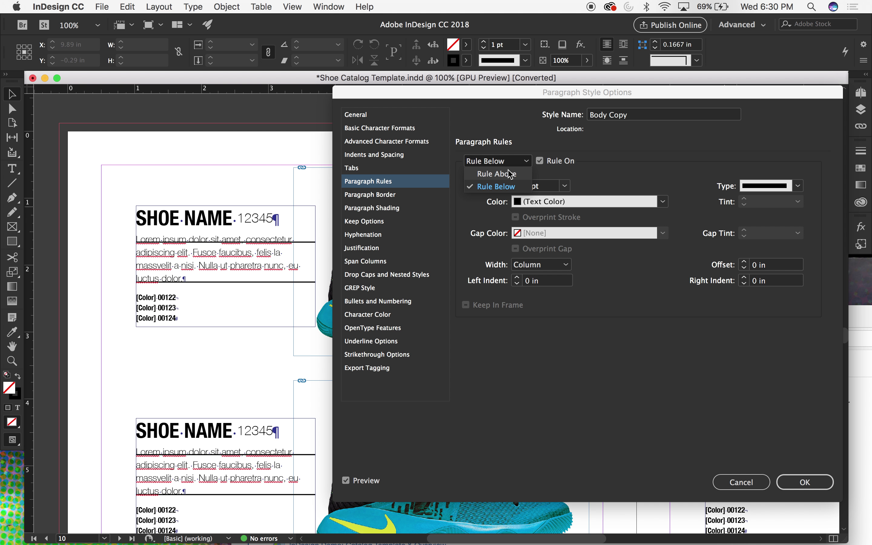
left_click(514, 187)
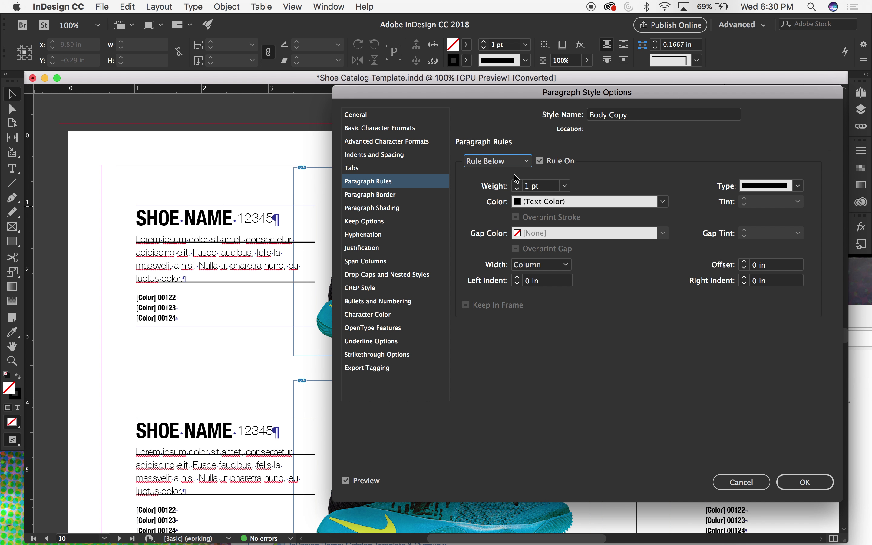
left_click(539, 161)
left_click(528, 161)
left_click(503, 175)
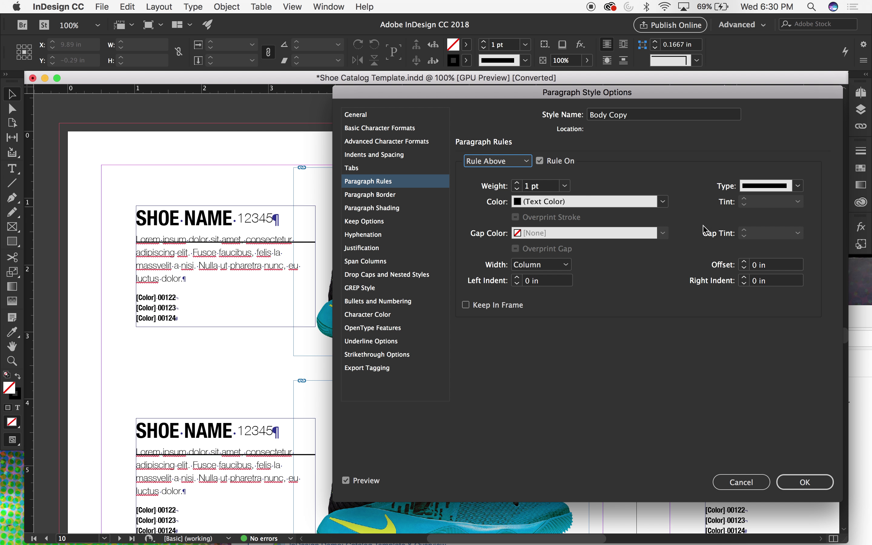
Set the Rule Above's offset to 0.1875 in so the line sits under the shoe name
left_click(744, 261)
left_click(744, 261)
left_click(744, 262)
left_click(745, 261)
left_click(746, 267)
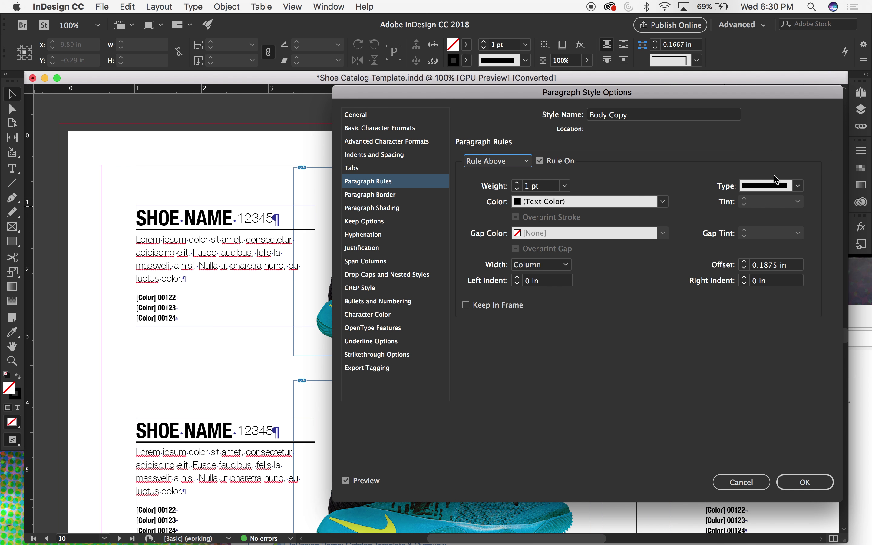
Try the Dashed type on the Rule Above and reduce its weight to 0.25 pt
left_click(796, 186)
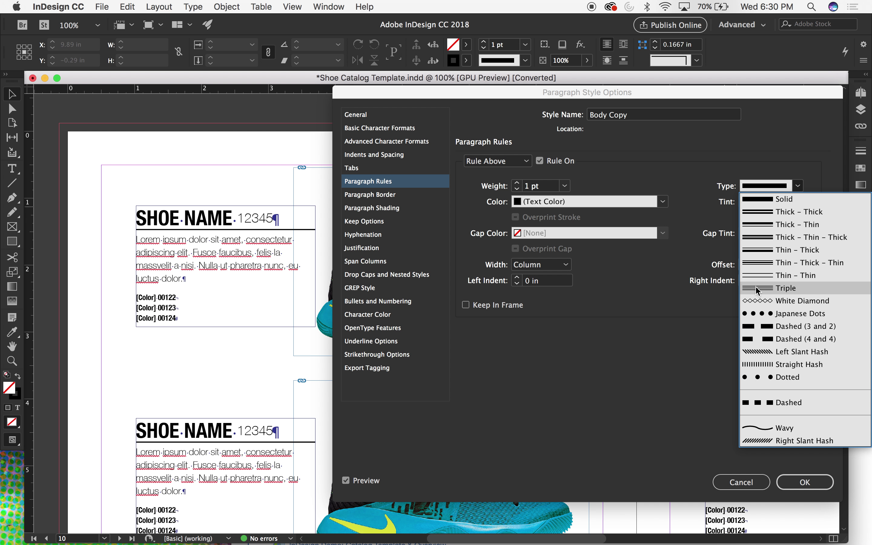
left_click(756, 403)
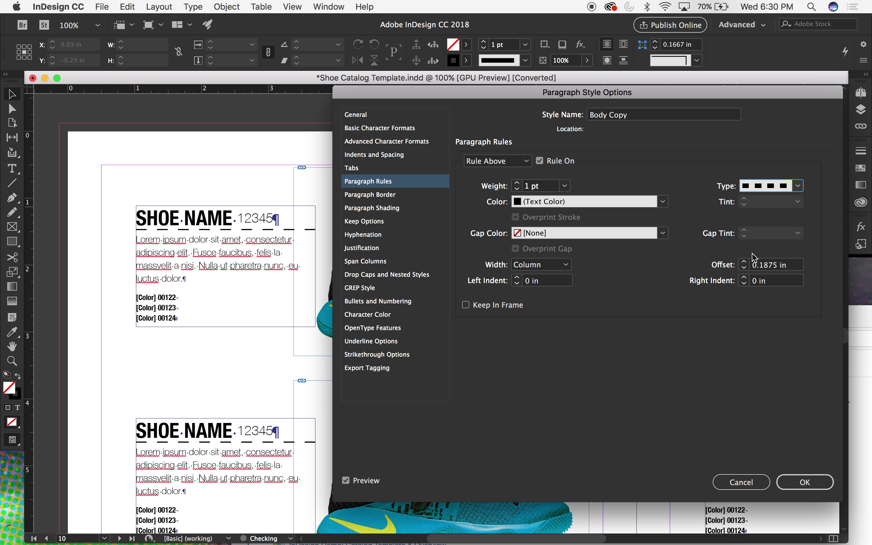
left_click(517, 189)
left_click(565, 187)
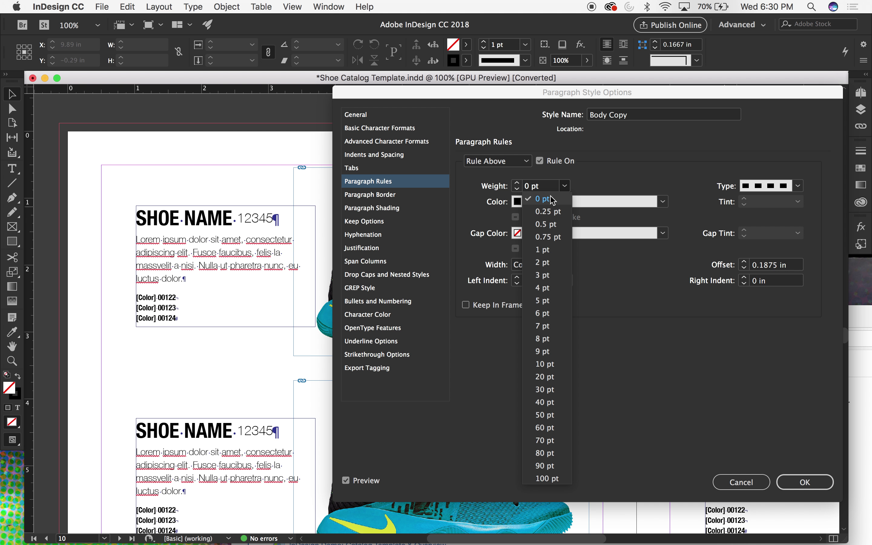
left_click(545, 222)
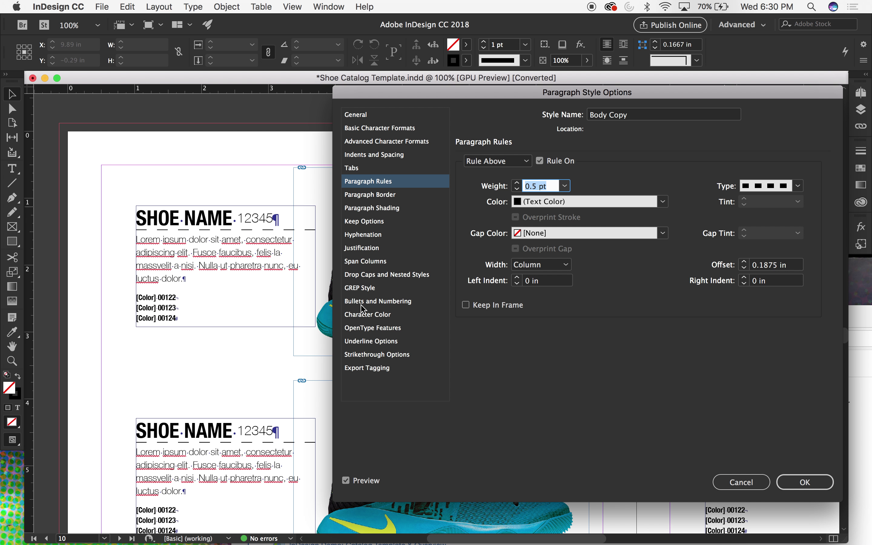
left_click(566, 187)
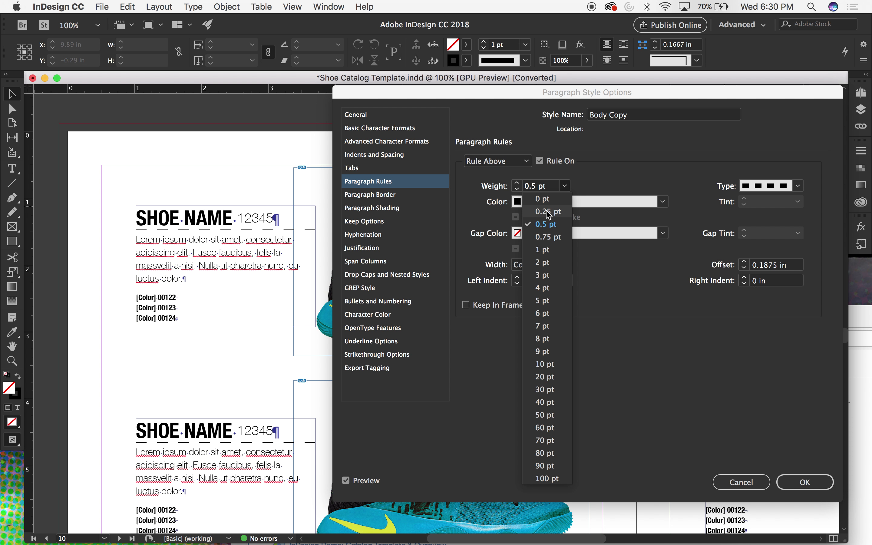
left_click(548, 208)
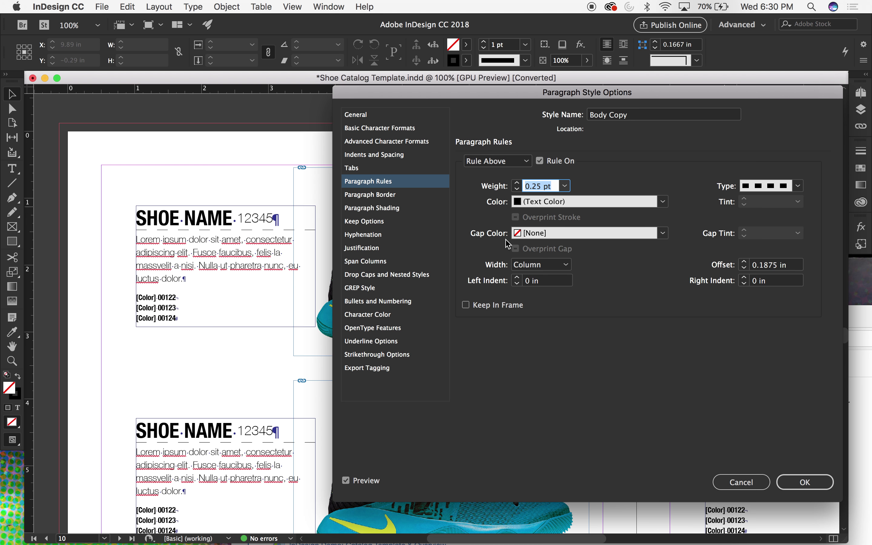
Set the Rule Above's type to Solid and apply the Body Copy style changes
left_click(605, 236)
left_click(708, 206)
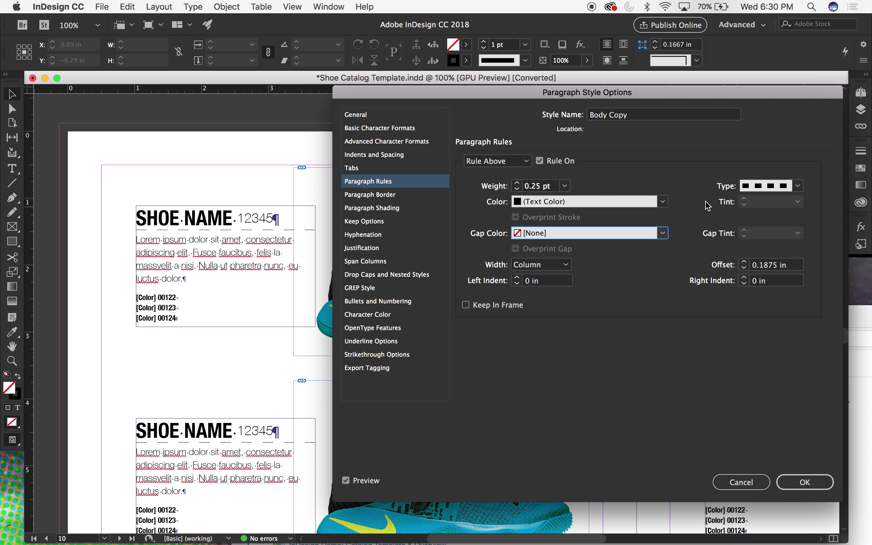
left_click(797, 186)
left_click(786, 199)
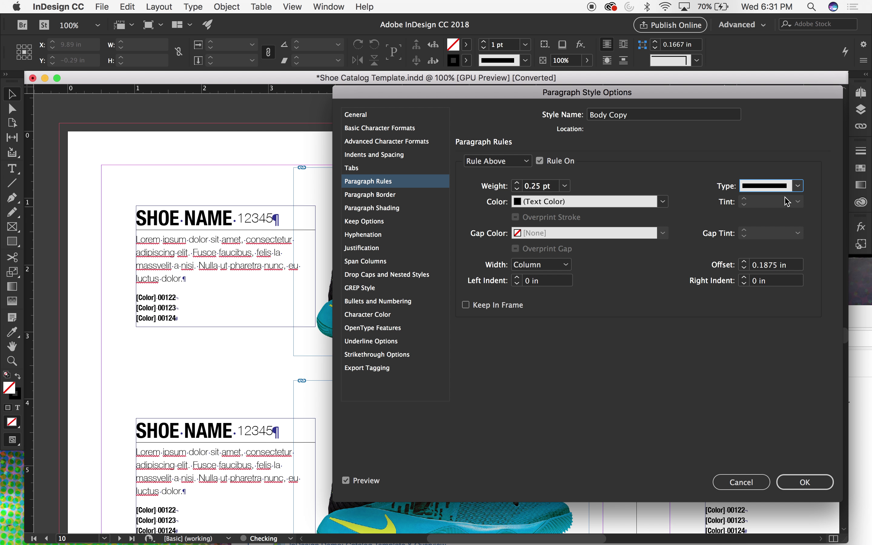
left_click(801, 485)
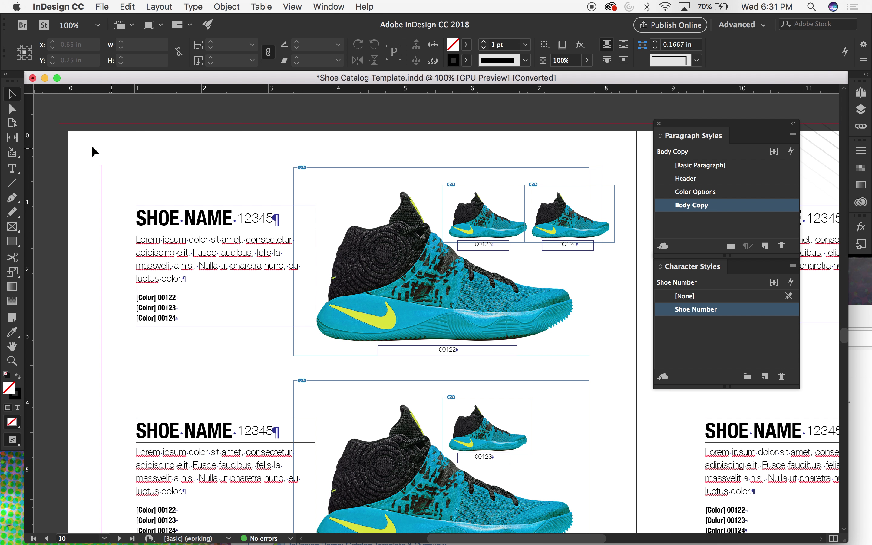
Preview the whole catalog spread without guides or frame edges at 50% zoom
key("w")
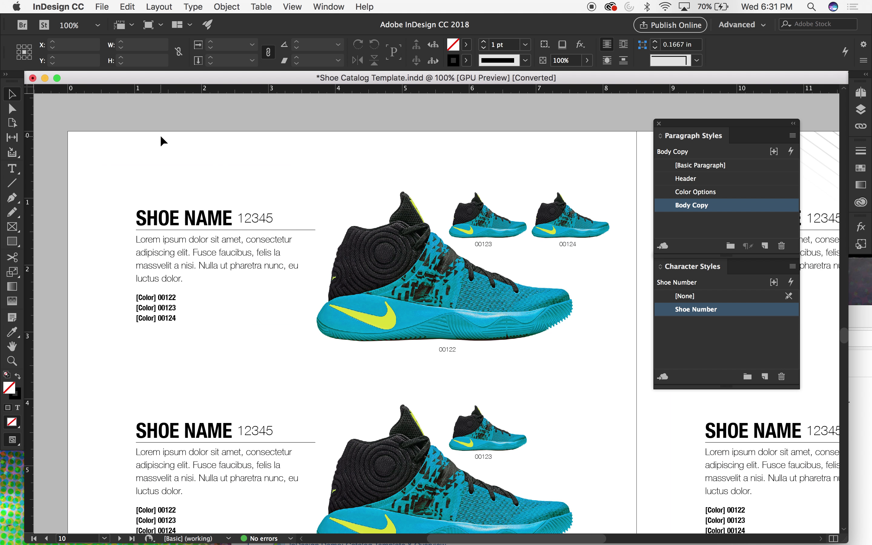
key("super+minus")
key("super+minus")
scroll(333, 322, "down", 5)
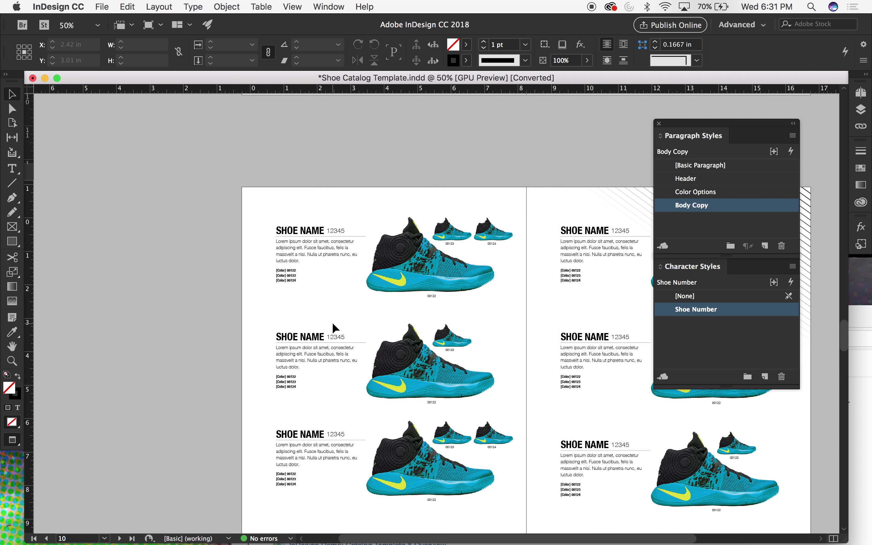
Widen the first shoe's text frame on the left page across the large shoe image, and deselect it
left_click(291, 220)
left_click_drag(331, 227, 453, 221)
left_click(415, 144)
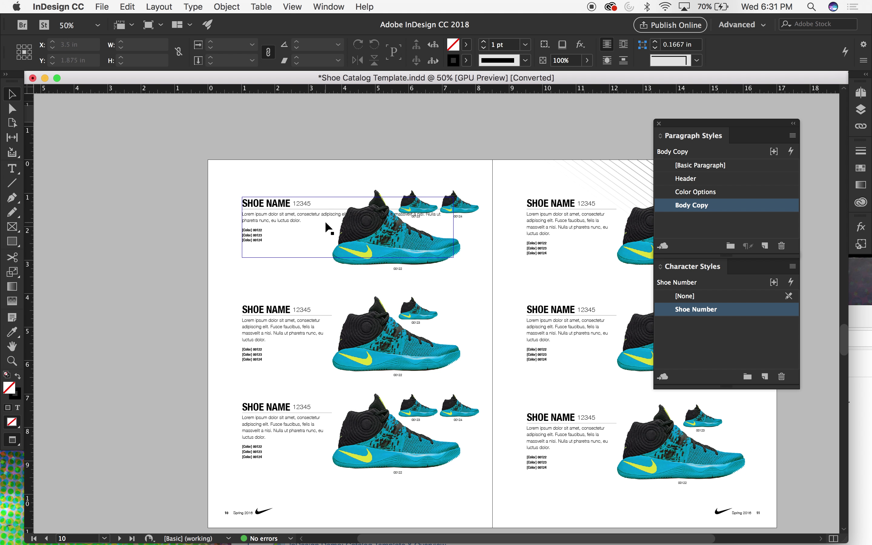
Set the transform reference point to the upper-left corner for the first shoe's text frame on page 10
key("super+equal")
key("super+equal")
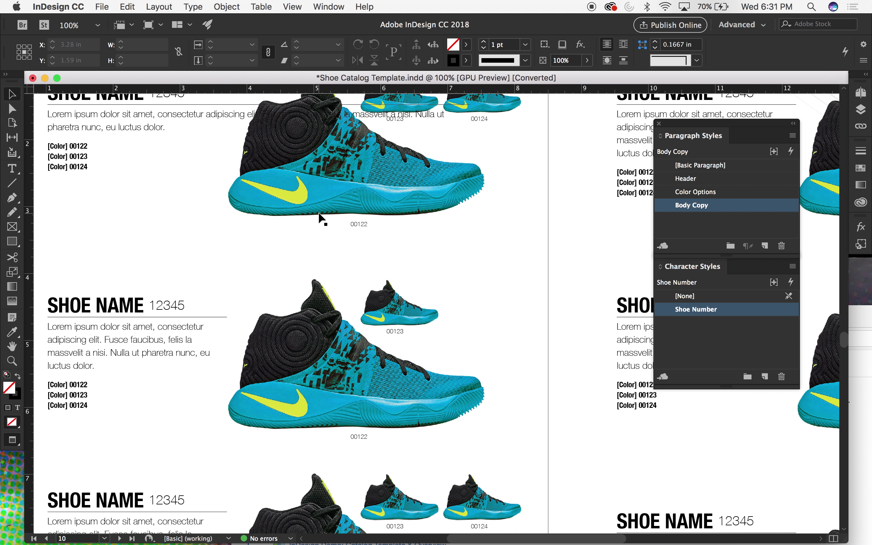
scroll(308, 212, "left", 3)
scroll(308, 212, "up", 1)
left_click(246, 204)
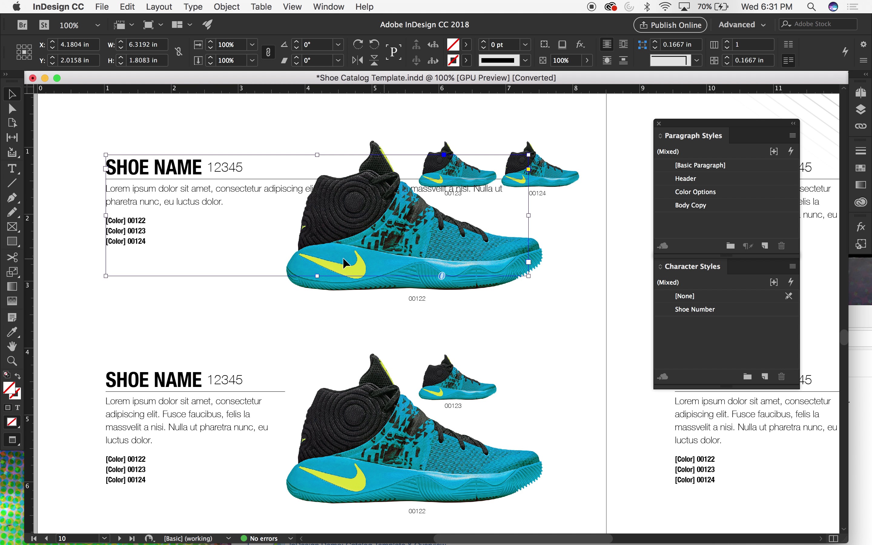
left_click(19, 47)
scroll(376, 305, "down", 5)
scroll(376, 305, "right", 4)
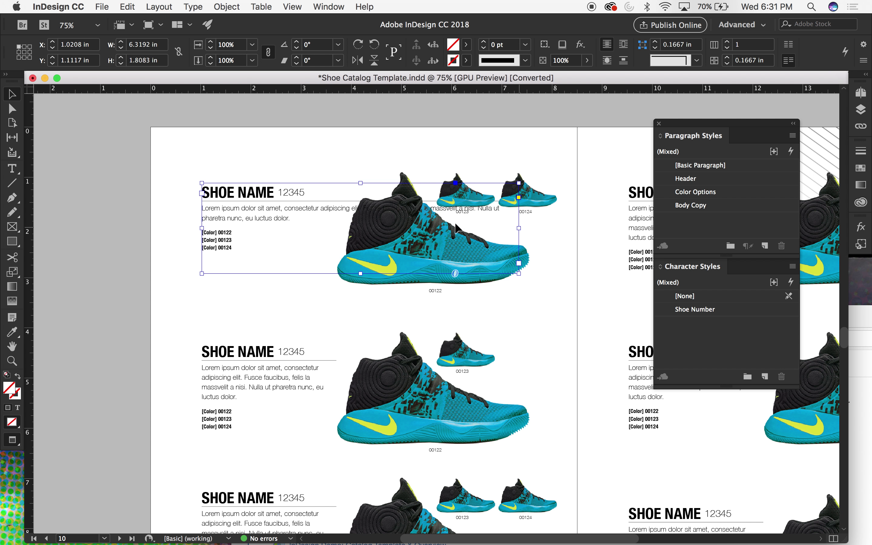
scroll(274, 243, "down", 1)
scroll(275, 244, "right", 1)
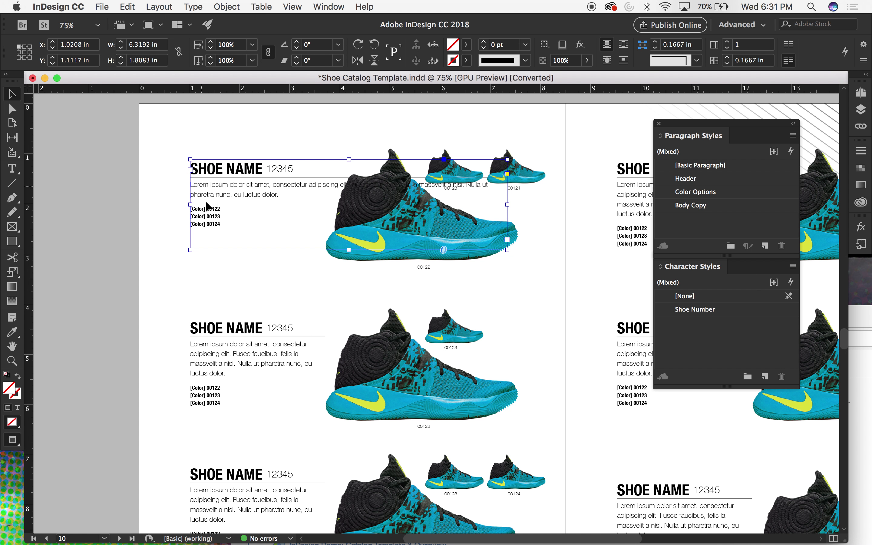
Give the second and third shoe text frames on page 10 the first frame's width of 6.3192 in, and deselect them
left_click(270, 359)
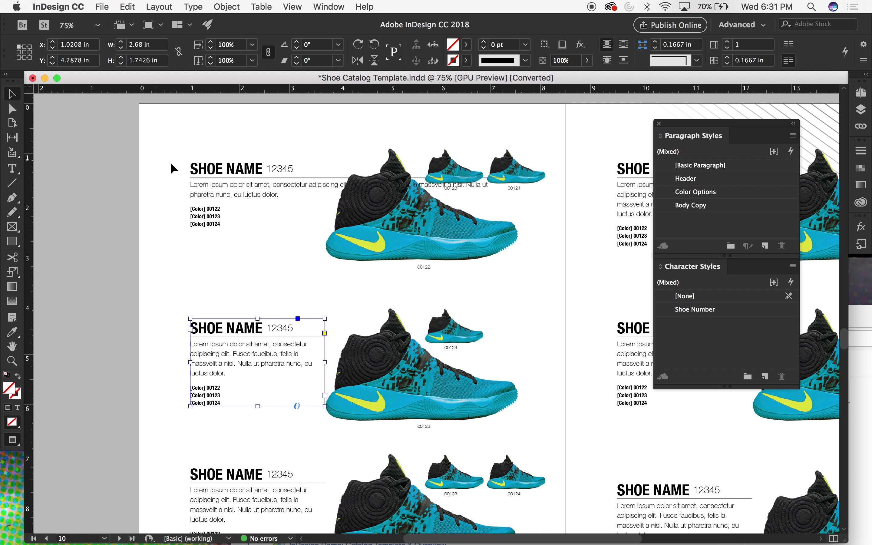
left_click(257, 170)
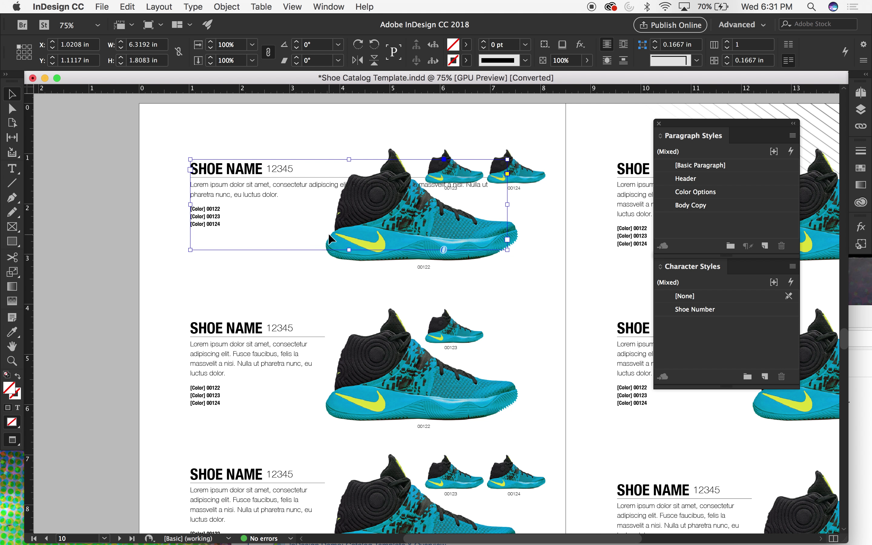
scroll(328, 233, "down", 2)
scroll(294, 359, "down", 5)
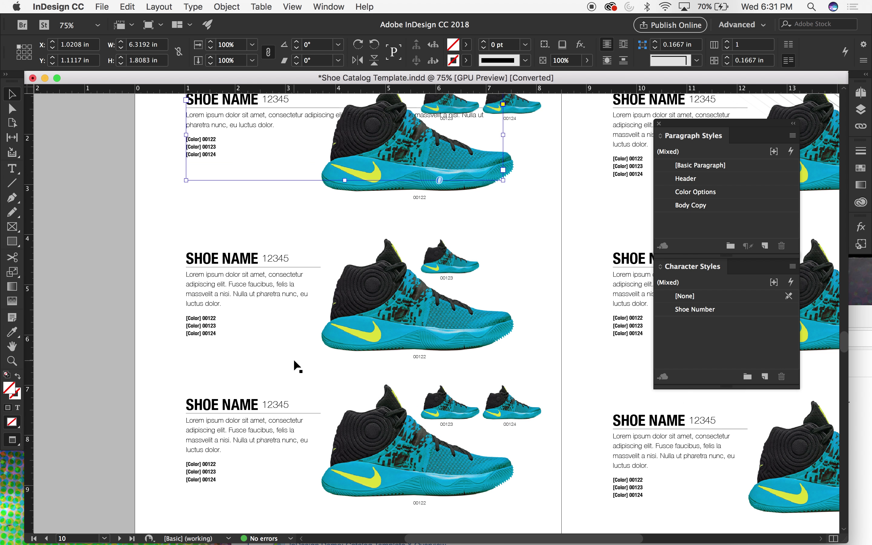
scroll(294, 359, "up", 5)
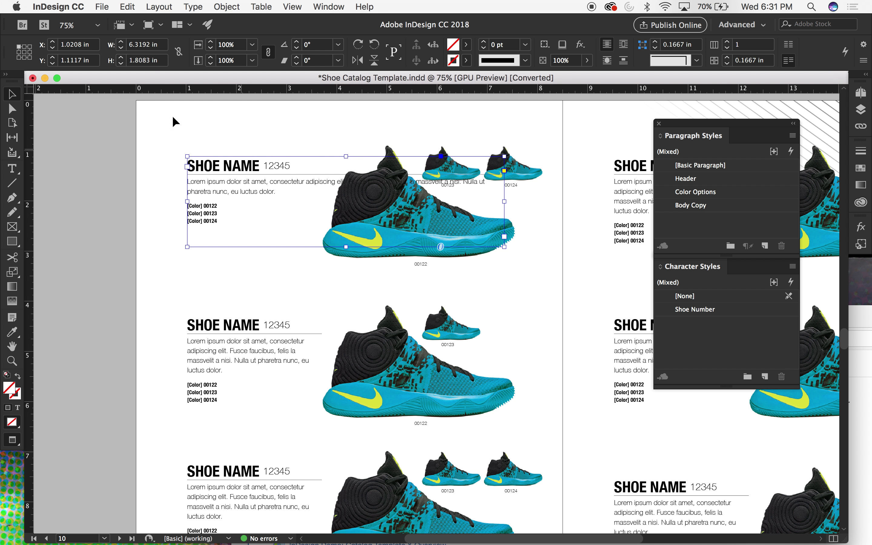
scroll(230, 231, "down", 6)
left_click(231, 230)
left_click(253, 372, "shift")
double_click(154, 47)
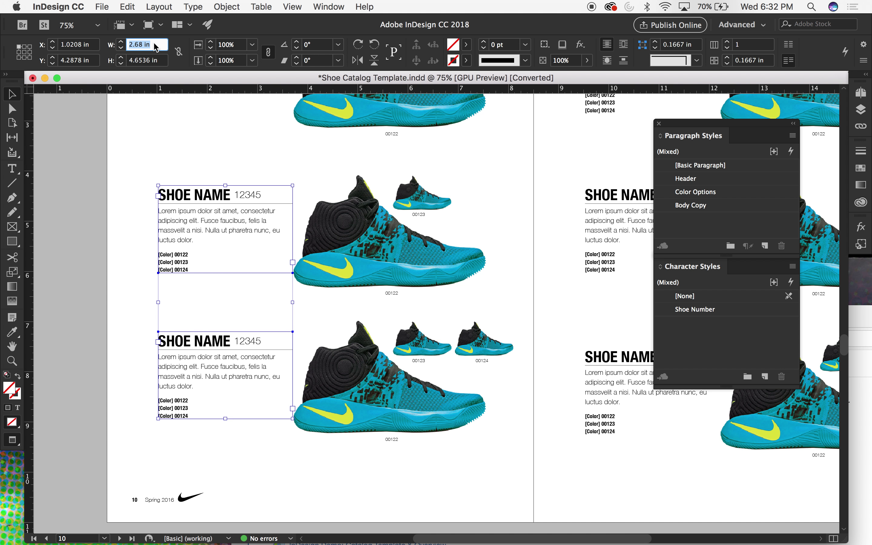
key("super+v")
key("Return")
left_click(83, 134)
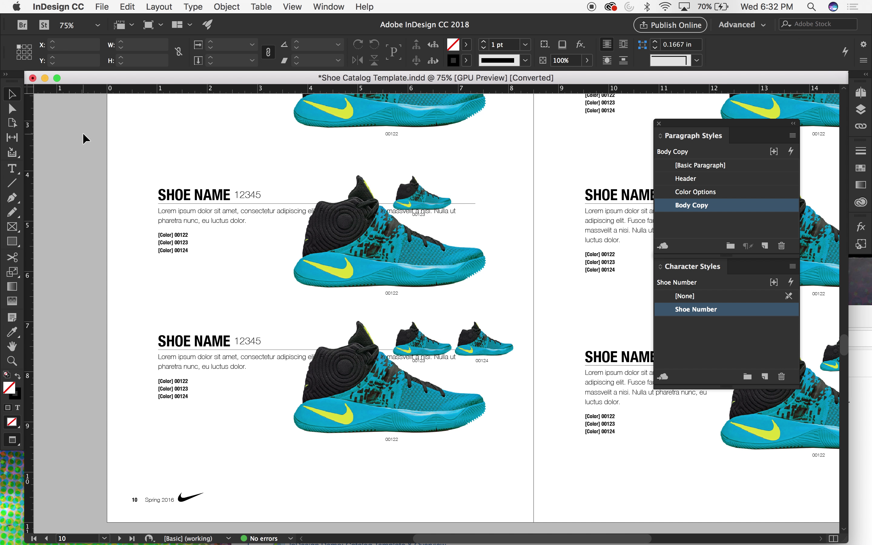
Set the width of all three shoe text frames on page 11 to 6.3192 in and deselect them
key("super+minus")
scroll(83, 133, "up", 4)
scroll(83, 133, "right", 3)
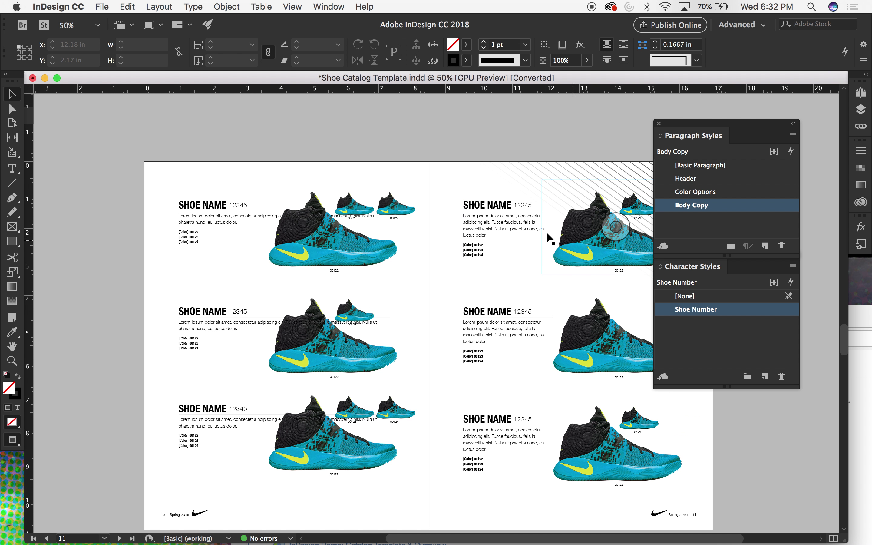
left_click(536, 229)
left_click(510, 332, "shift")
left_click(511, 444, "shift")
left_click_drag(161, 44, 34, 28)
key("super+v")
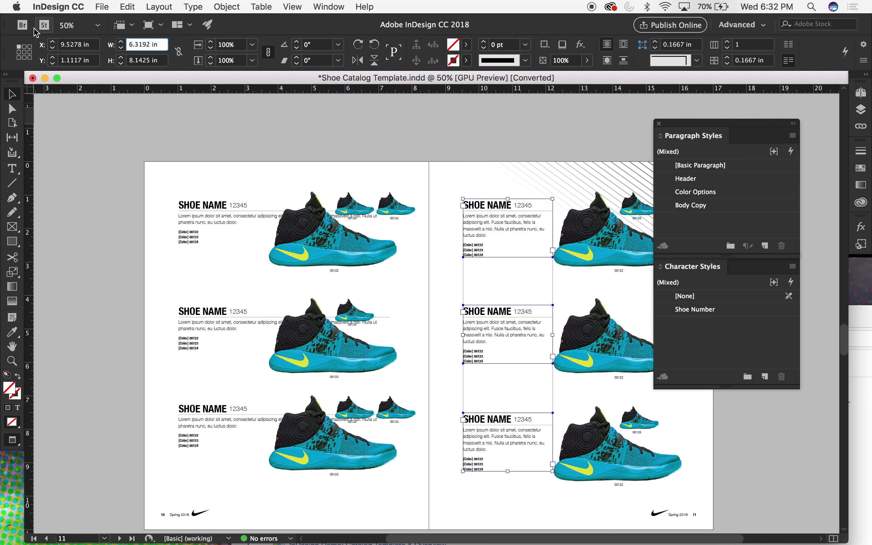
left_click(304, 102)
scroll(303, 102, "down", 3)
scroll(304, 101, "right", 3)
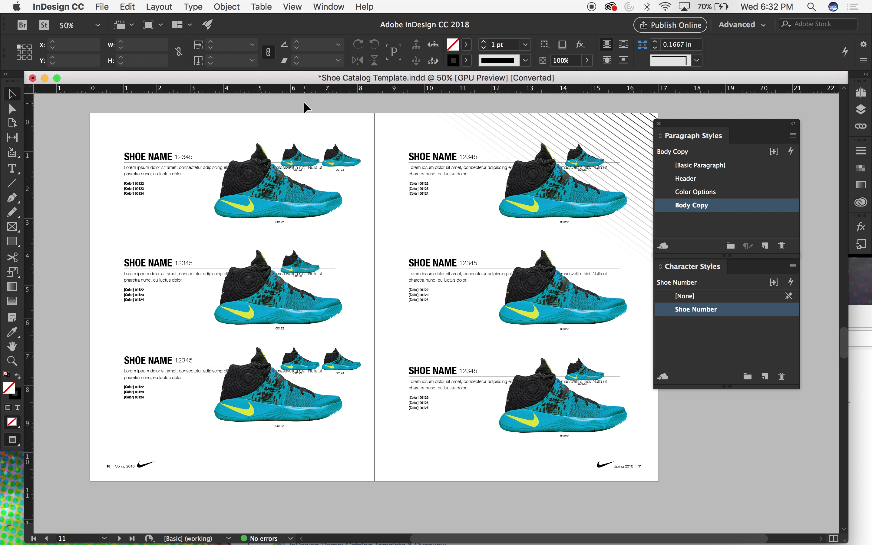
Select the whole description paragraph under the first shoe name on page 10
scroll(304, 102, "down", 1)
scroll(303, 102, "up", 1)
scroll(304, 102, "left", 1)
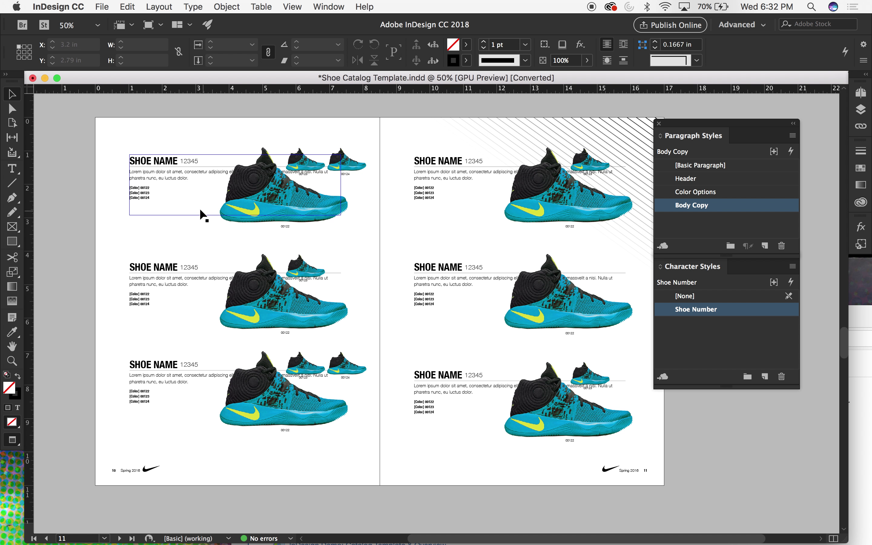
key("super+1")
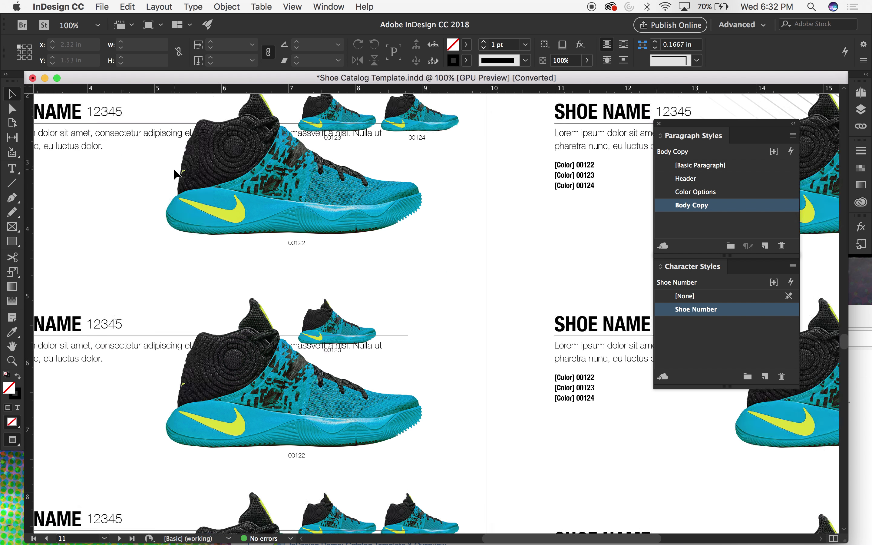
left_click(220, 226)
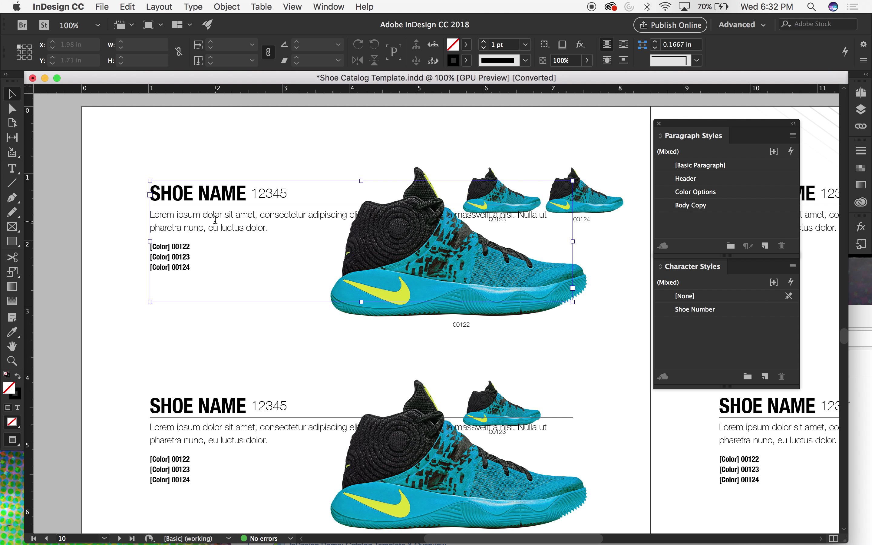
double_click(218, 220)
triple_click(221, 219)
left_click(221, 219)
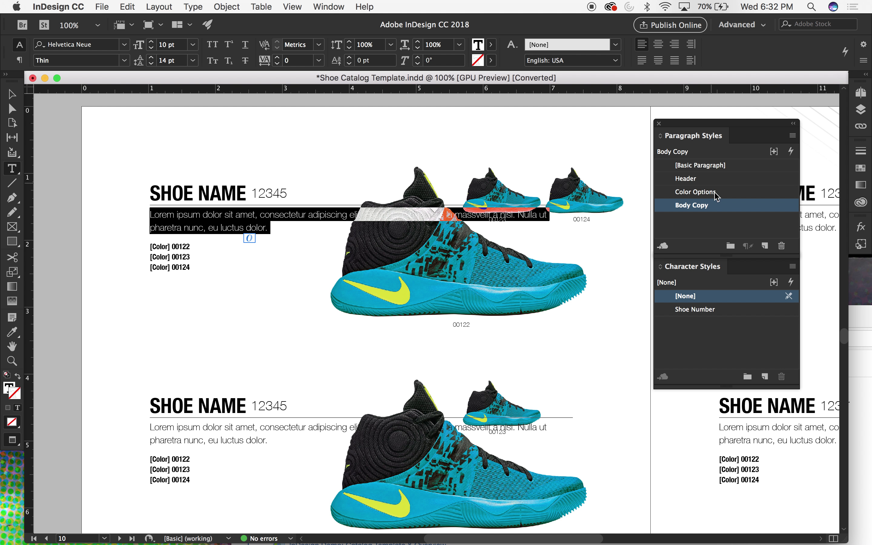
Open the Body Copy paragraph style's Indents and Spacing options and move the dialog clear of the selected paragraph
double_click(724, 206)
left_click(384, 157)
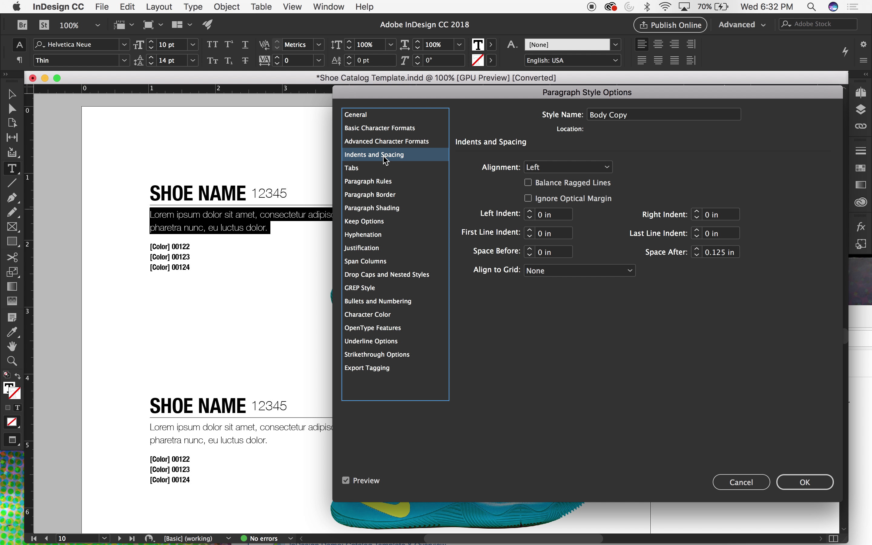
left_click(373, 170)
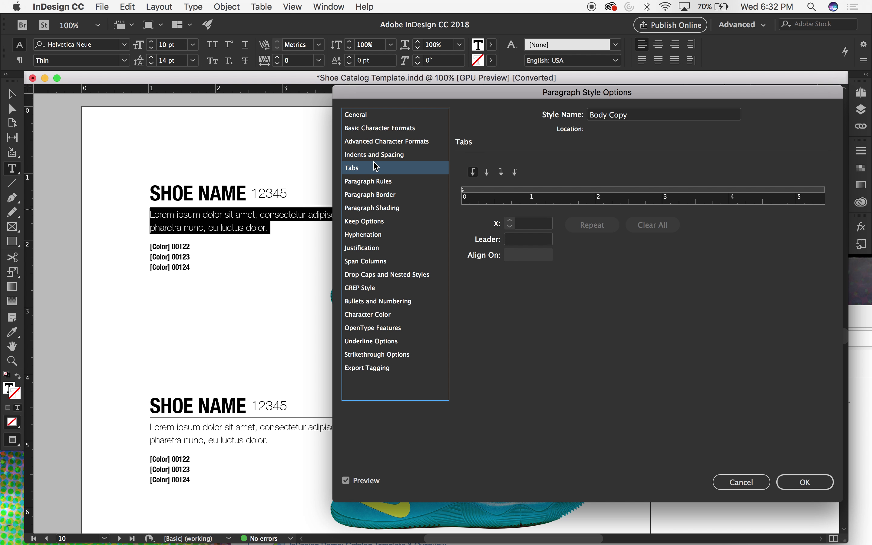
left_click(379, 144)
left_click(380, 130)
left_click(379, 144)
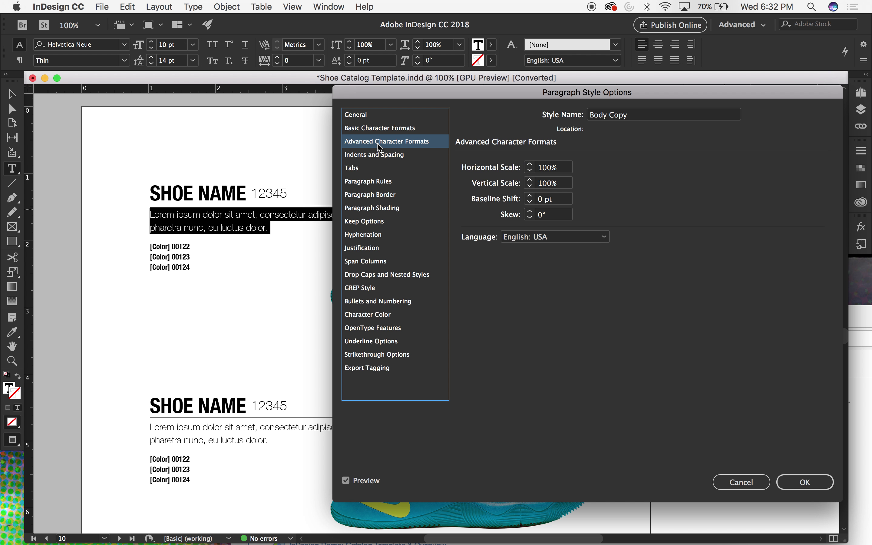
left_click(372, 158)
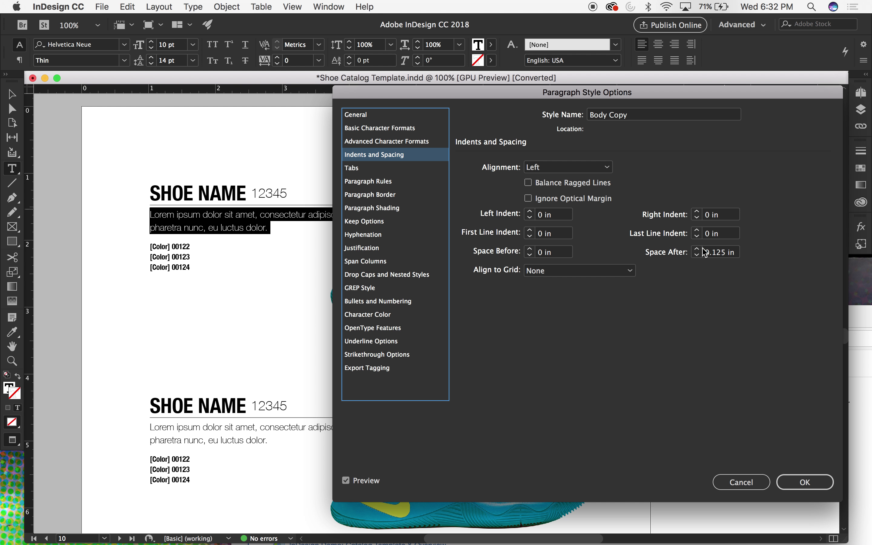
left_click_drag(655, 104, 567, 257)
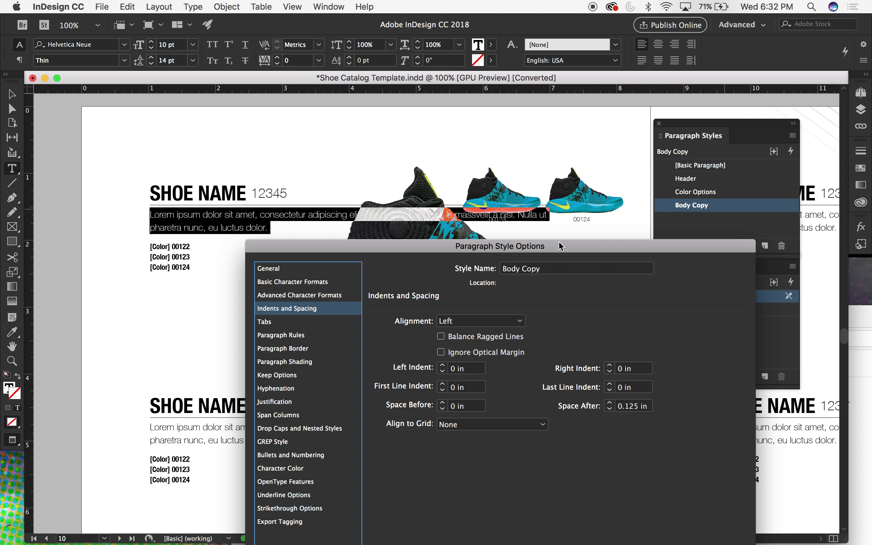
Set the Body Copy style's Right Indent to 3.75 in and apply the style changes
left_click(610, 366)
left_click(610, 366)
left_click(610, 366)
left_click(609, 366)
left_click(609, 367)
left_click(609, 367)
left_click(610, 367)
left_click(610, 366)
left_click(610, 366)
left_click(610, 366)
left_click(610, 367)
left_click(610, 366)
left_click(610, 366)
left_click(610, 366)
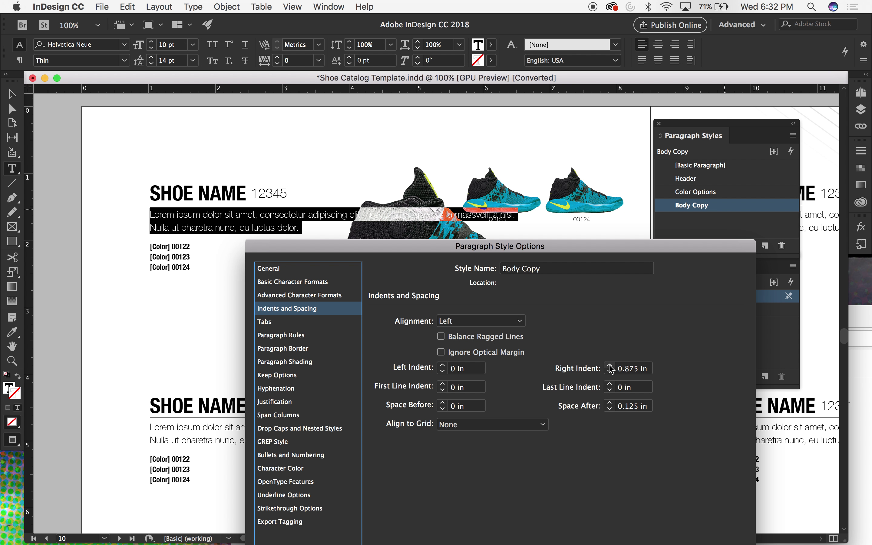
left_click(610, 367)
left_click(610, 366)
left_click(610, 366)
left_click(610, 366)
left_click(610, 366)
left_click(610, 366)
left_click(609, 366)
left_click(633, 368)
double_click(633, 368)
type("2 in")
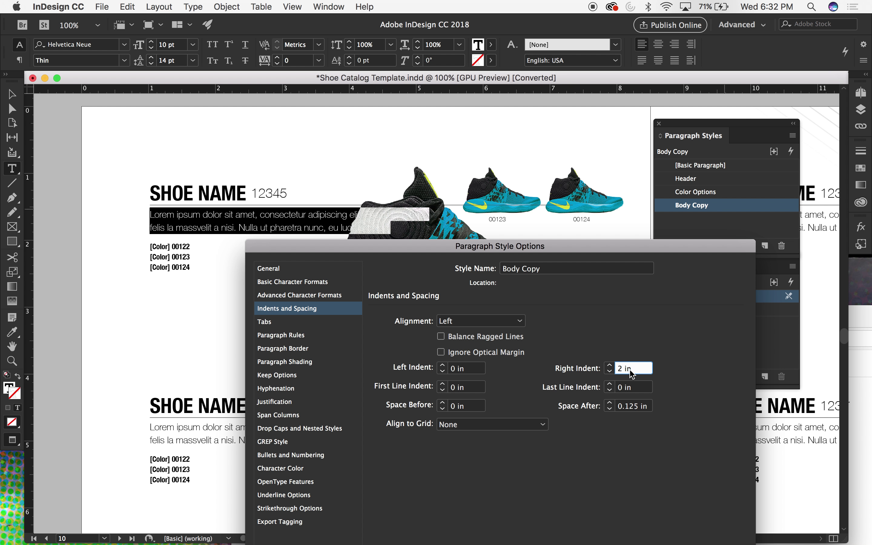
key("shift+Up")
key("shift+Up")
key("shift+Up")
key("shift+Up")
key("shift+Up")
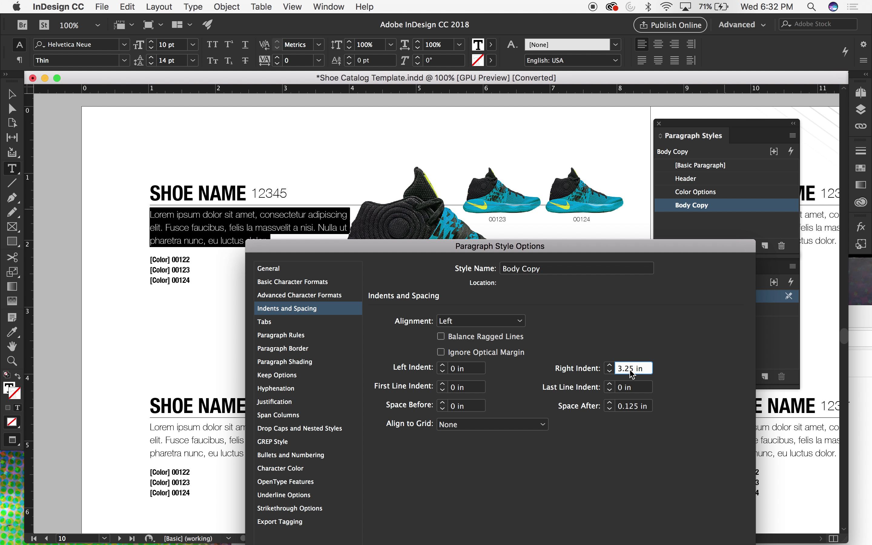
key("shift+Up")
key("shift+Up")
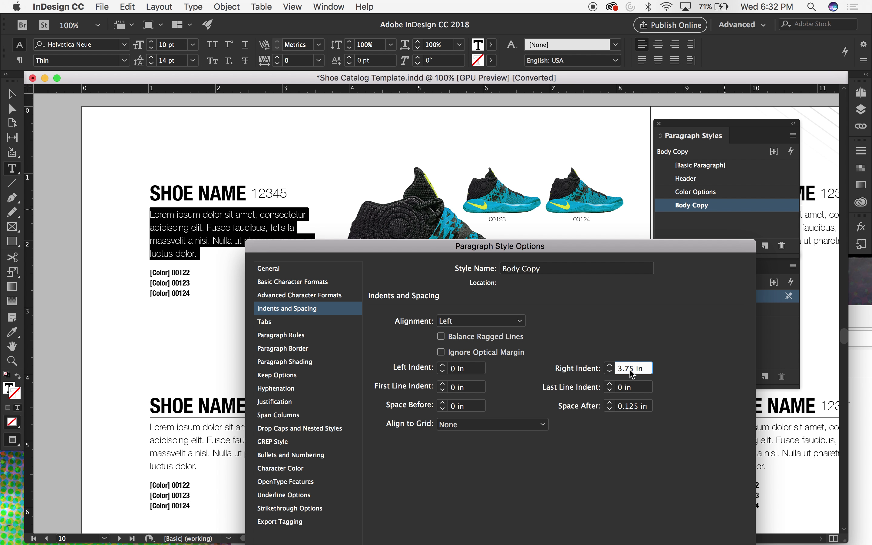
key("Return")
Deselect the description paragraph and examine the indented body copy across the spread at 50% zoom
key("super+minus")
key("super+minus")
scroll(605, 387, "down", 5)
scroll(592, 383, "right", 4)
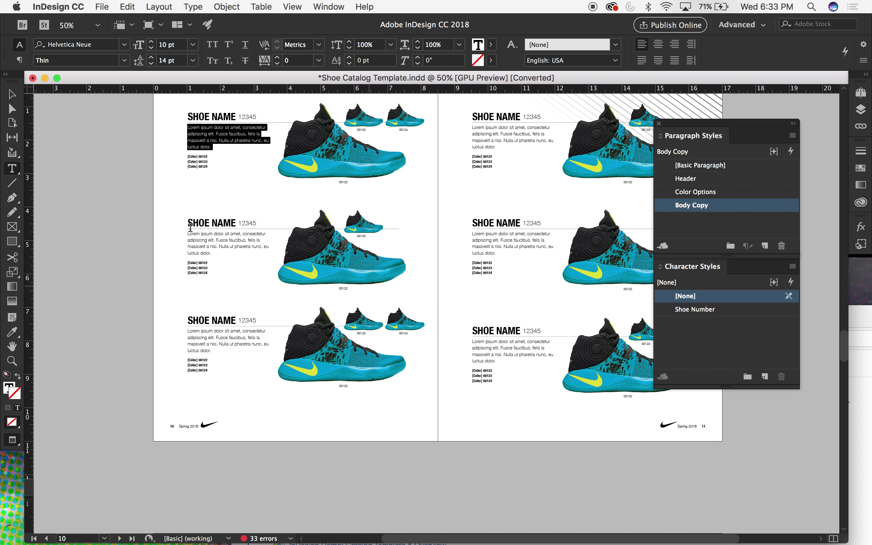
left_click(12, 94)
left_click(125, 148)
scroll(195, 296, "down", 1)
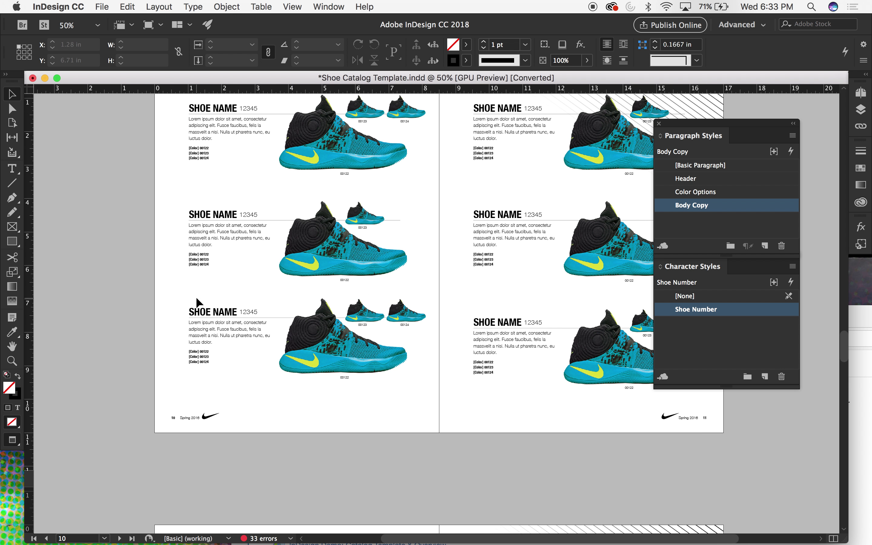
Widen the first shoe's text frame on page 12 to about 6.85 in, across the shoe image
scroll(196, 297, "down", 10)
scroll(196, 297, "right", 1)
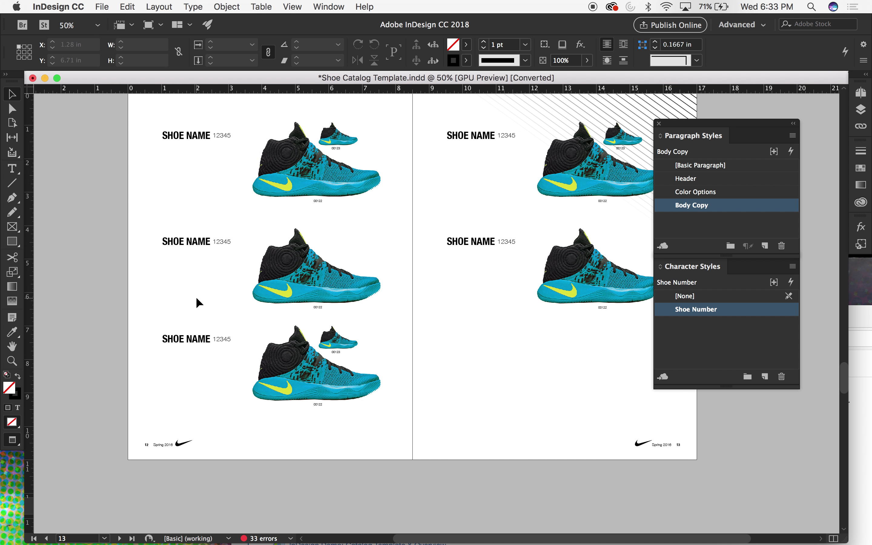
left_click(208, 153)
left_click_drag(253, 159, 392, 159)
scroll(234, 155, "up", 10)
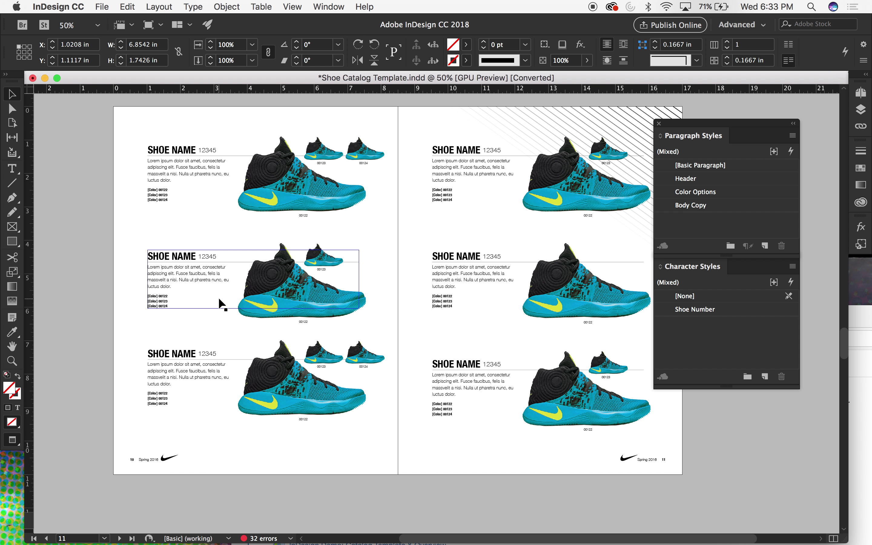
scroll(218, 297, "down", 5)
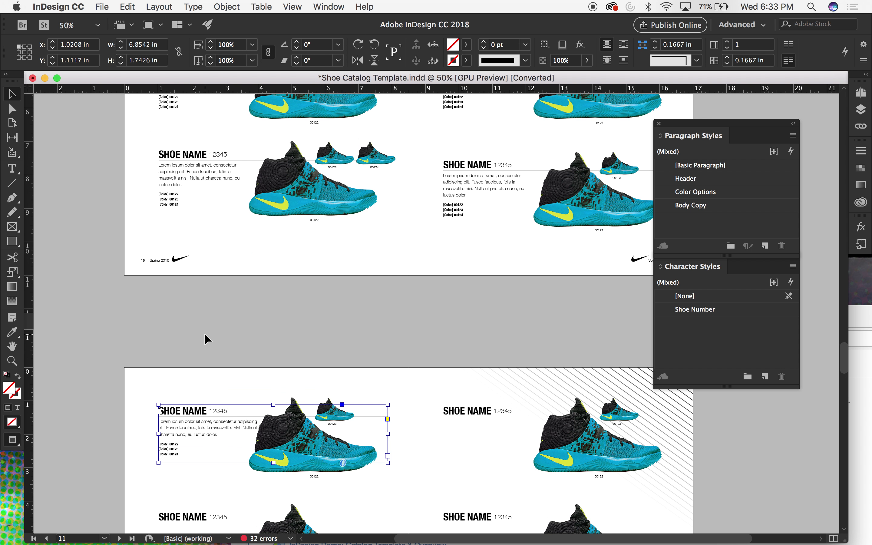
Select all three shoe text frames on page 12 and set their combined width to 6.3192 in
scroll(205, 334, "down", 4)
left_click(204, 429, "shift")
left_click(202, 490, "shift")
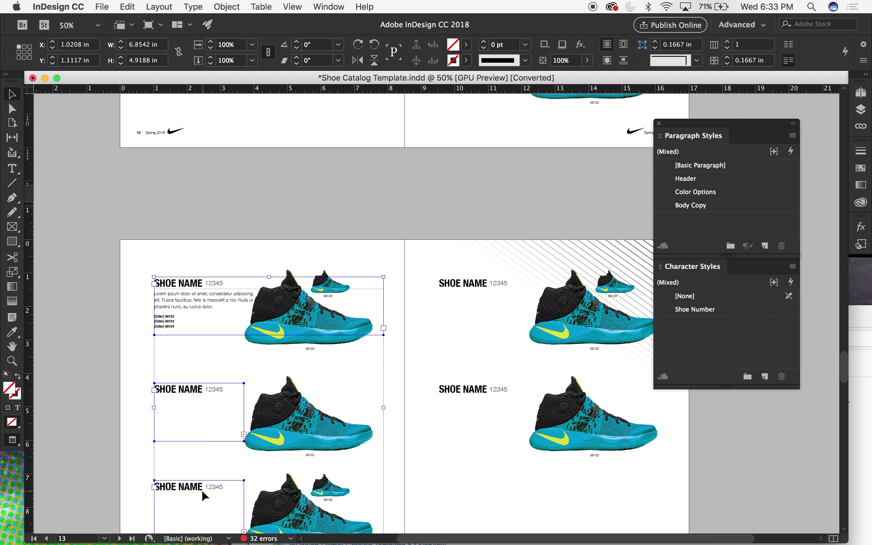
triple_click(145, 45)
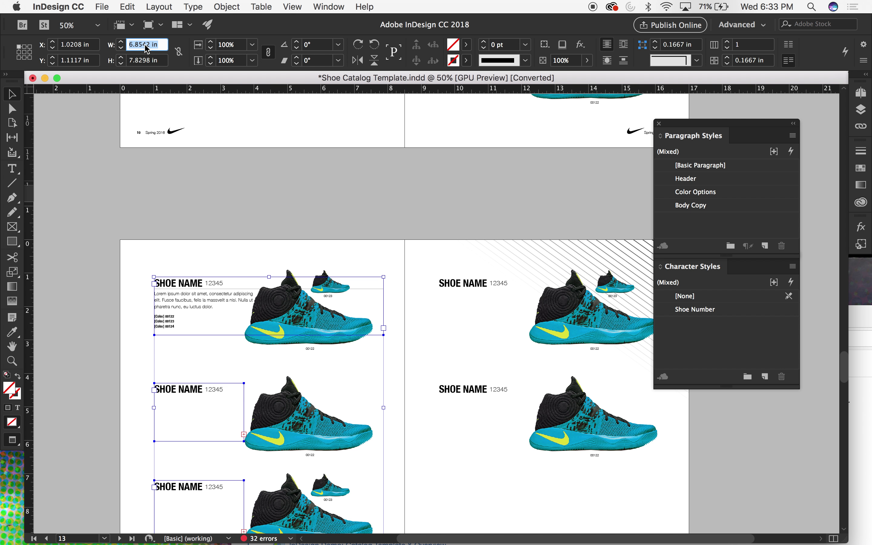
type("6.3192")
key("Return")
scroll(234, 223, "down", 1)
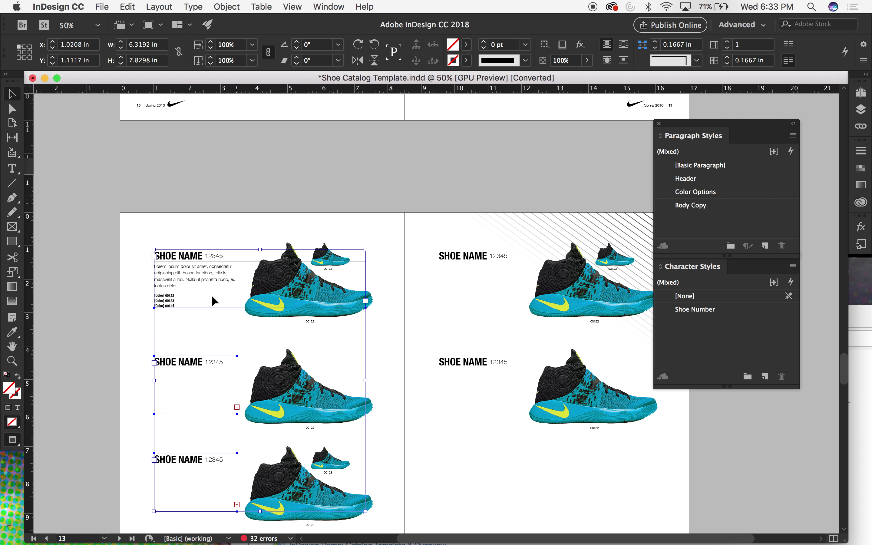
Set the width of the lower two shoe text frames on page 12 to 6.3192 in and deselect them
left_click(171, 381)
left_click(190, 479, "shift")
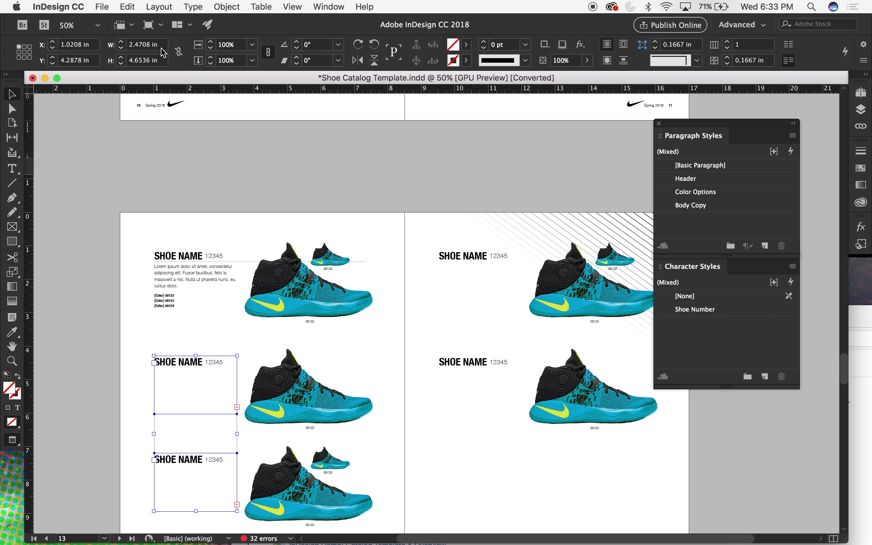
triple_click(146, 46)
type("6.3192")
key("Return")
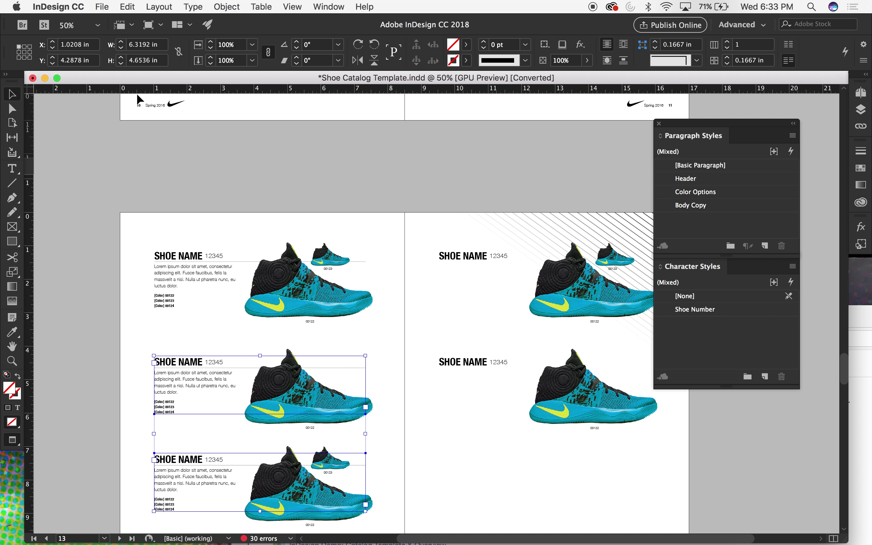
left_click(121, 180)
Examine the header rules and indented body copy across the page 10–11 spread, both as a whole and close up
scroll(122, 179, "up", 8)
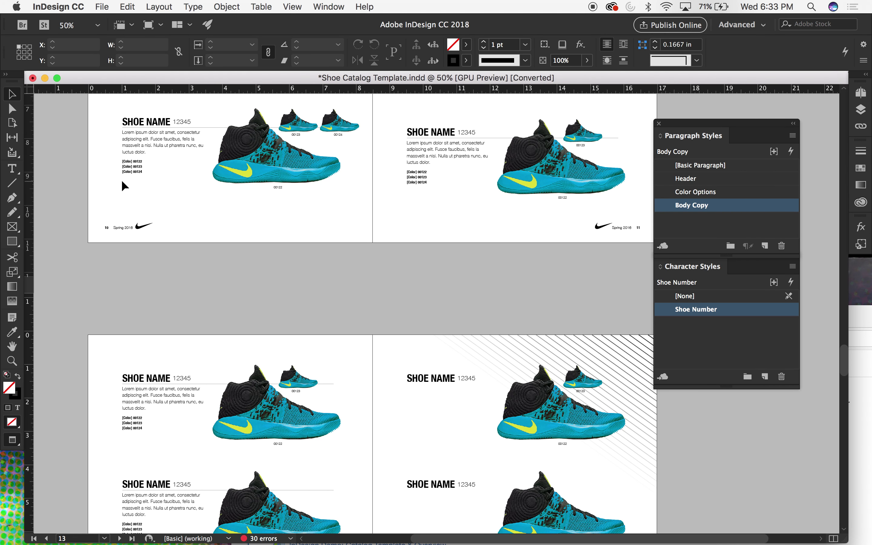
scroll(121, 180, "up", 2)
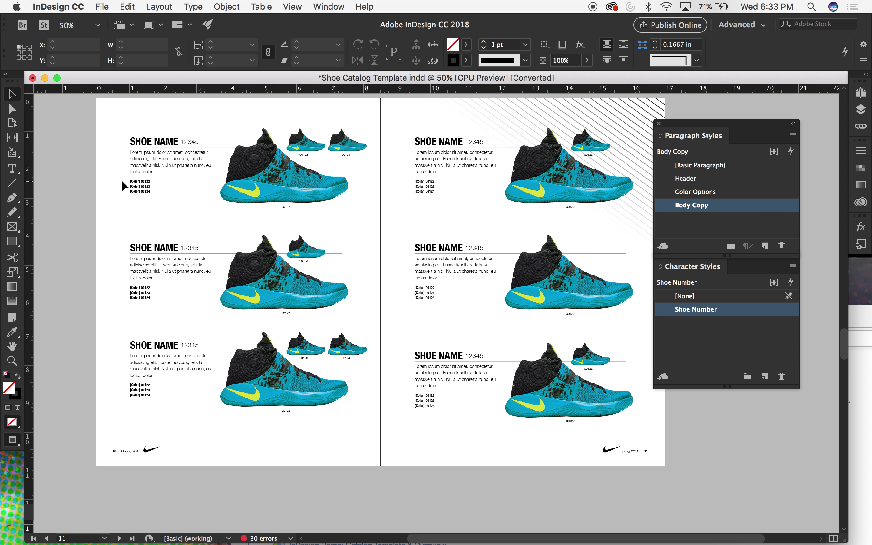
scroll(521, 214, "up", 2)
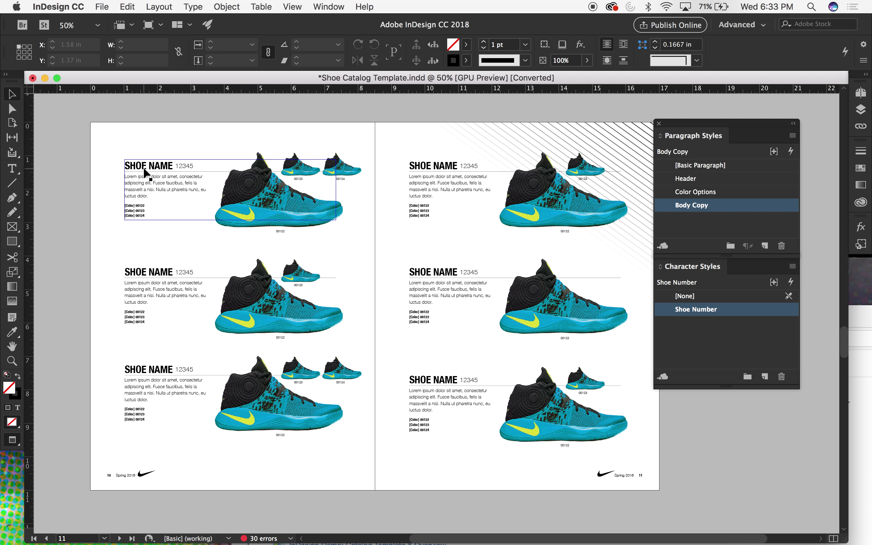
key("super+equal")
key("super+equal")
scroll(143, 167, "left", 10)
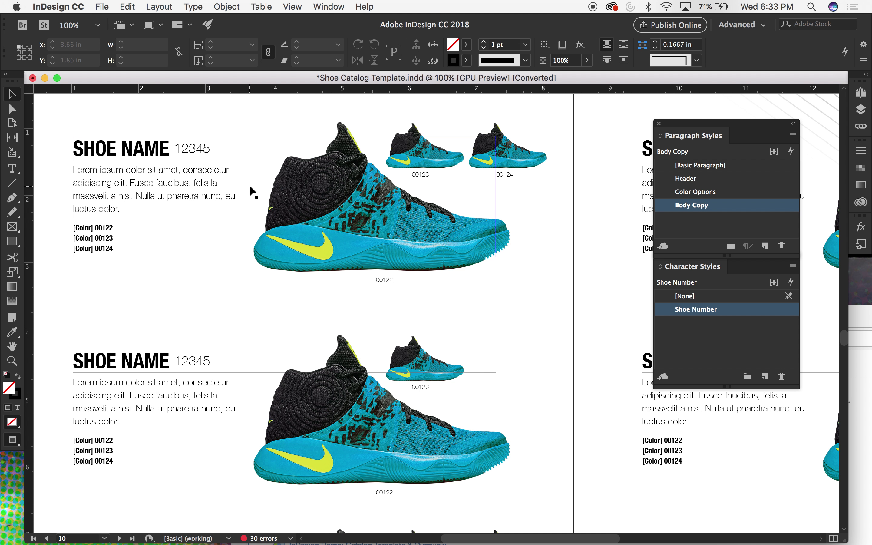
key("super+minus")
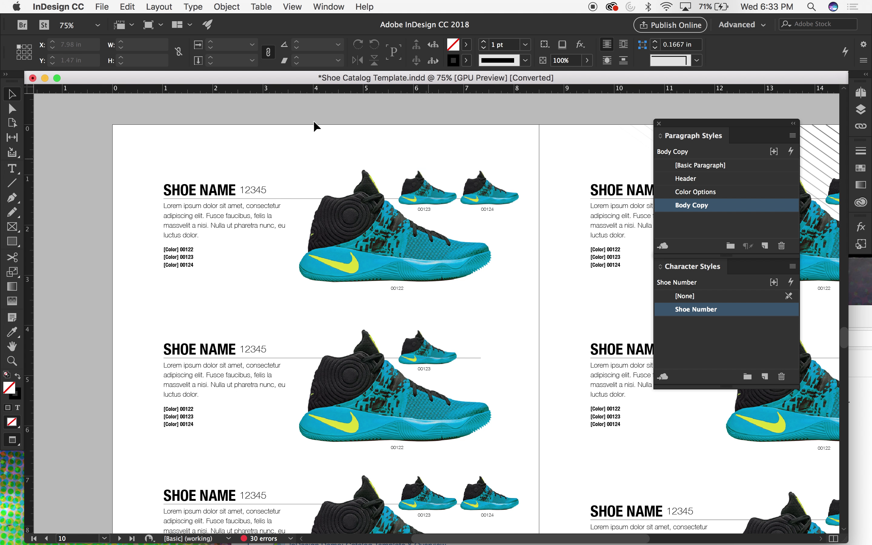
scroll(296, 129, "right", 2)
scroll(295, 128, "down", 1)
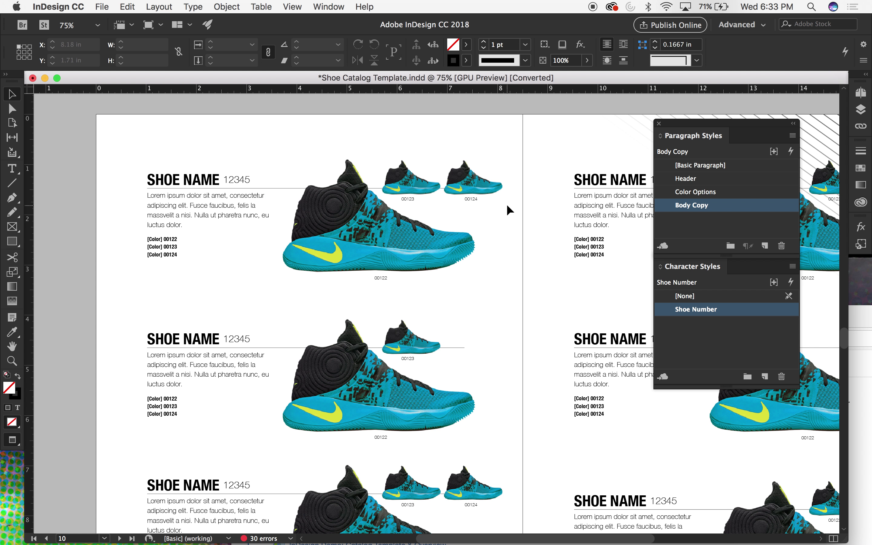
Open the Header paragraph style's basic character formats and change its font to Bank Gothic BT Light
double_click(708, 182)
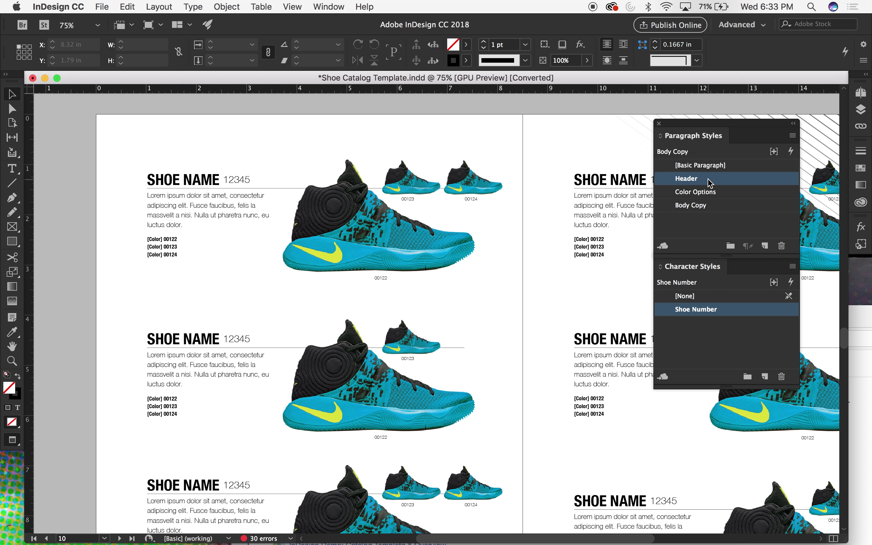
left_click(365, 185)
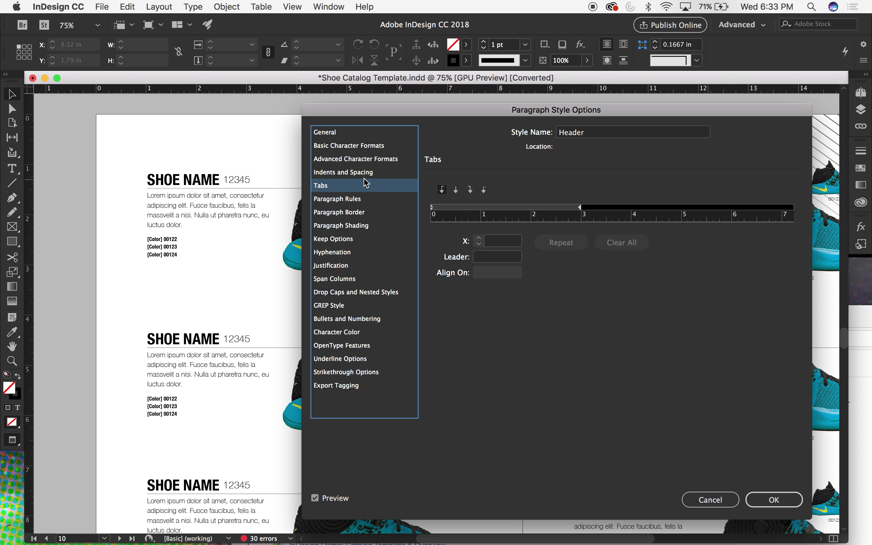
left_click(349, 145)
left_click_drag(442, 109, 619, 108)
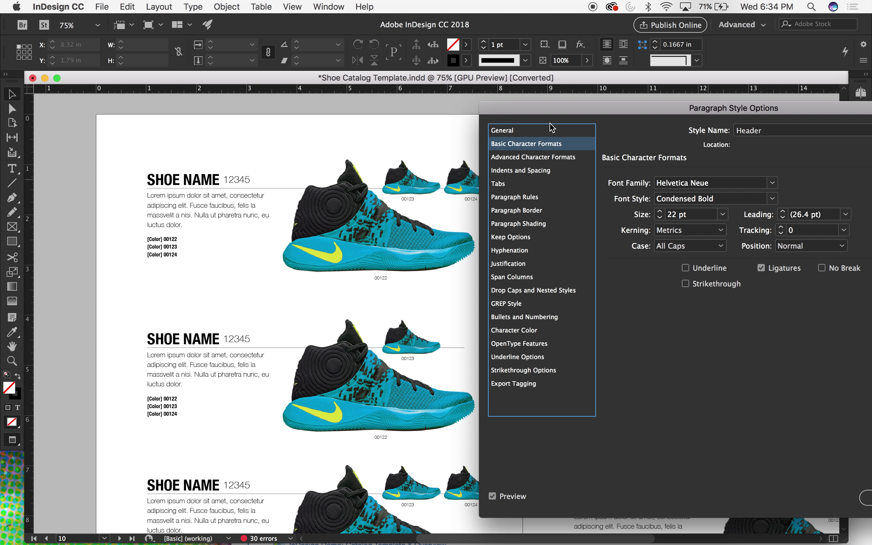
left_click(771, 183)
left_click(703, 216)
left_click(690, 246)
left_click(685, 245)
left_click(818, 217)
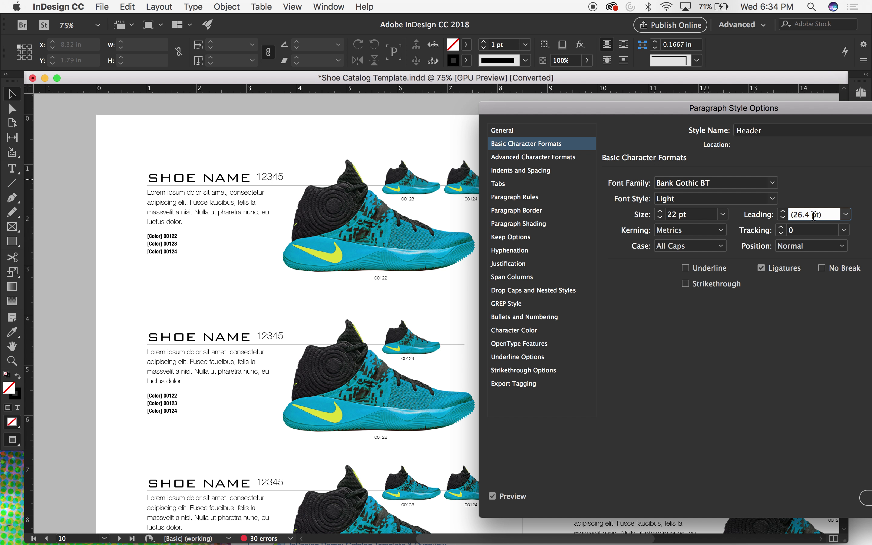
Set the Header style's tracking to 125 and apply the style changes
left_click(804, 232)
key("Up")
key("Up")
key("Up")
key("Up")
key("Up")
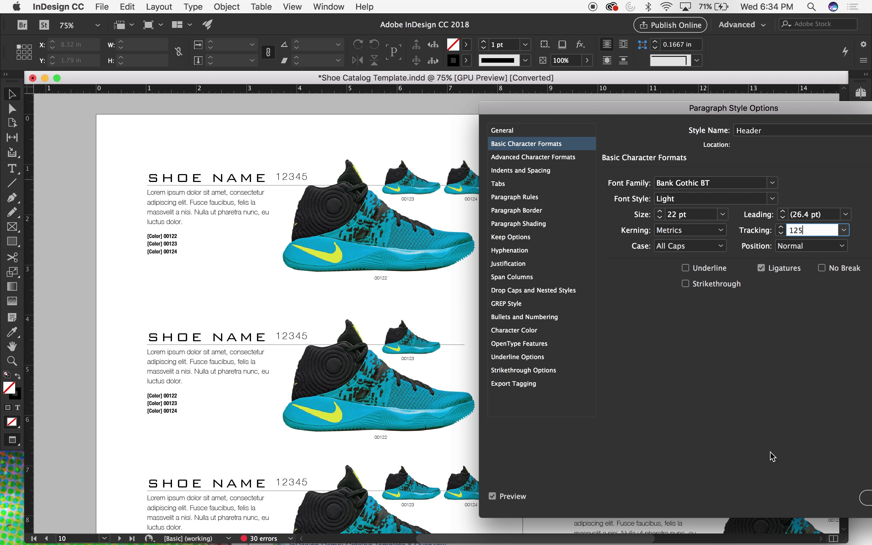
left_click_drag(684, 119, 601, 115)
left_click(864, 509)
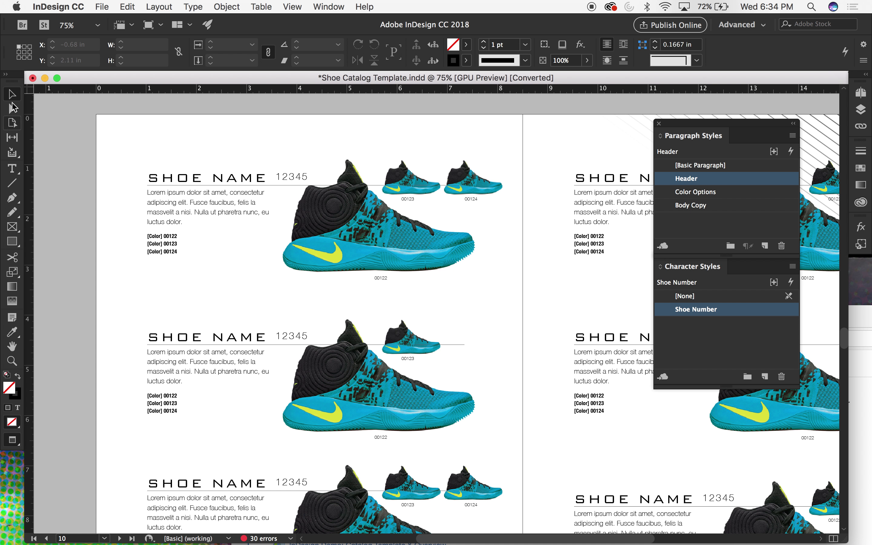
Select only the first SHOE NAME text on page 10 and override its font with ATSackersGothic
key("super+minus")
key("super+minus")
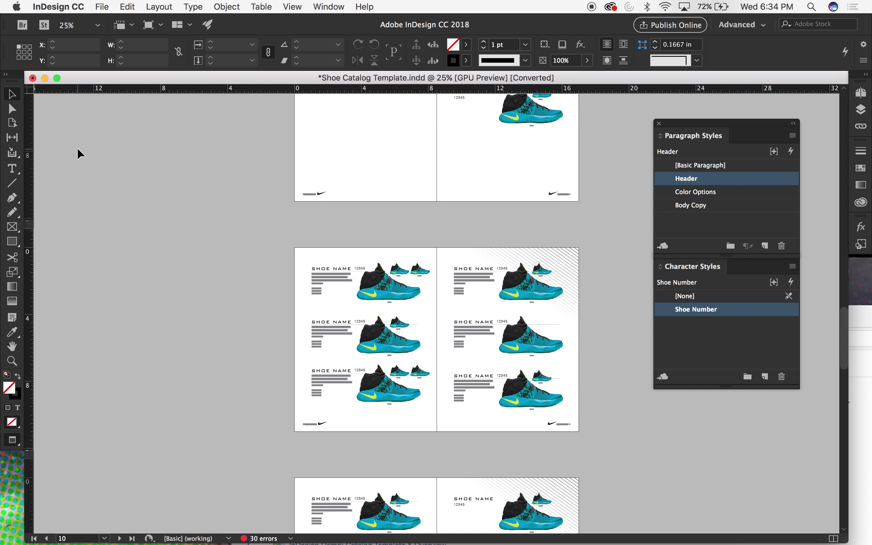
key("super+equal")
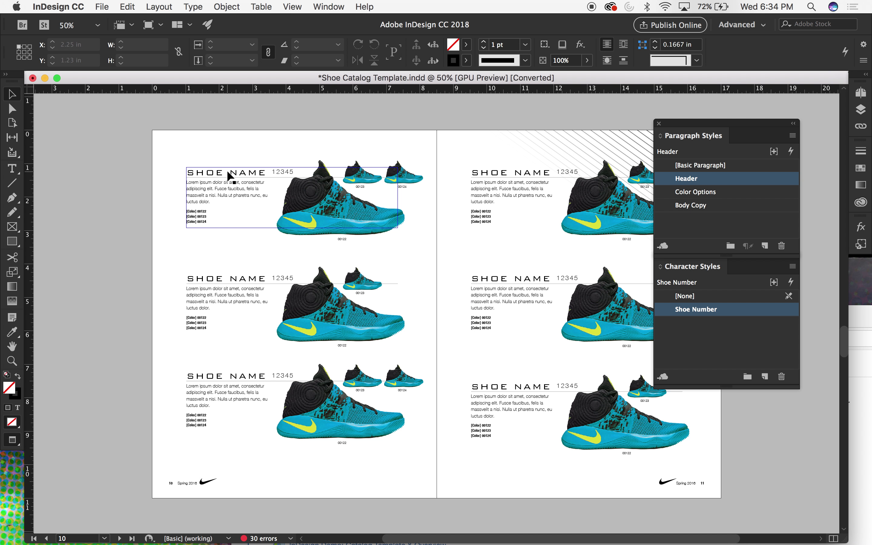
key("super+equal")
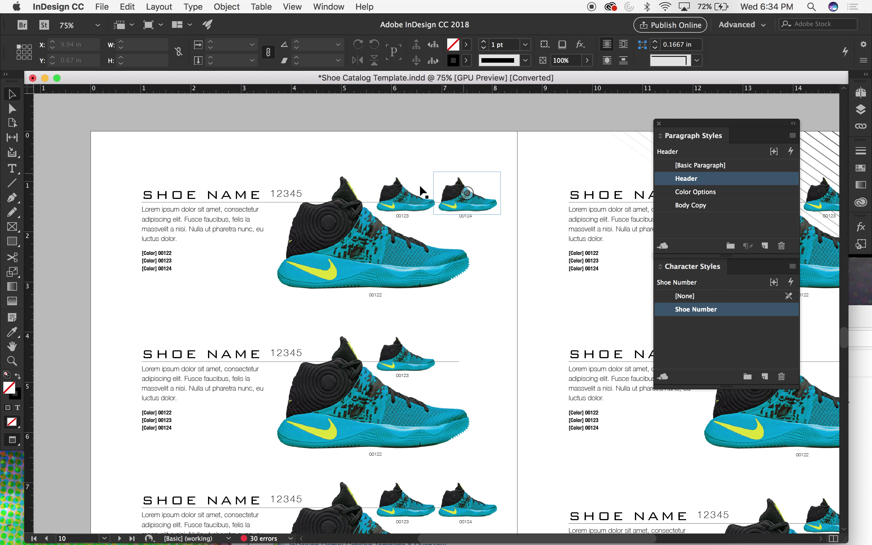
double_click(251, 194)
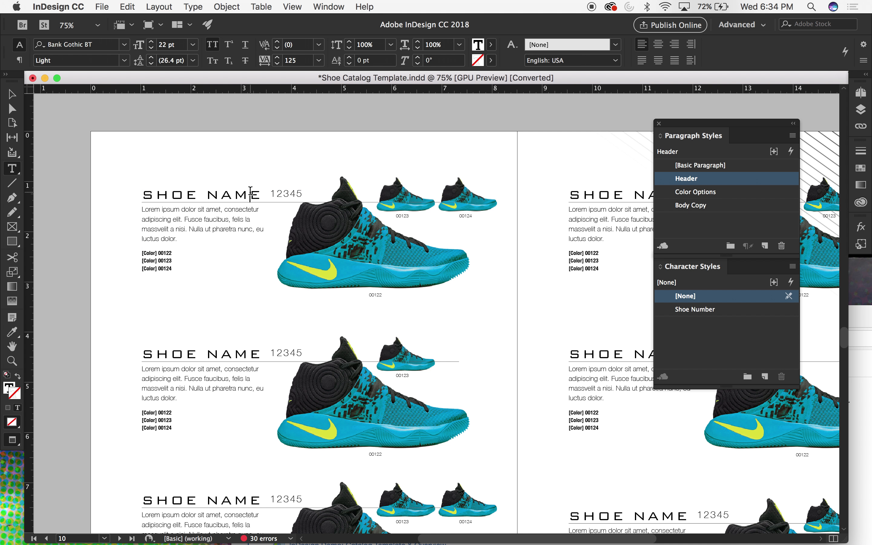
left_click_drag(262, 191, 141, 193)
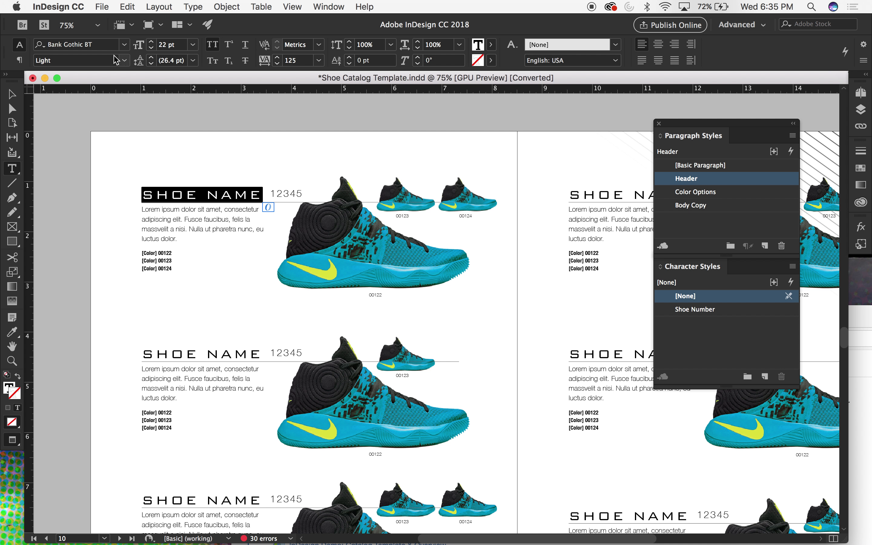
left_click(124, 44)
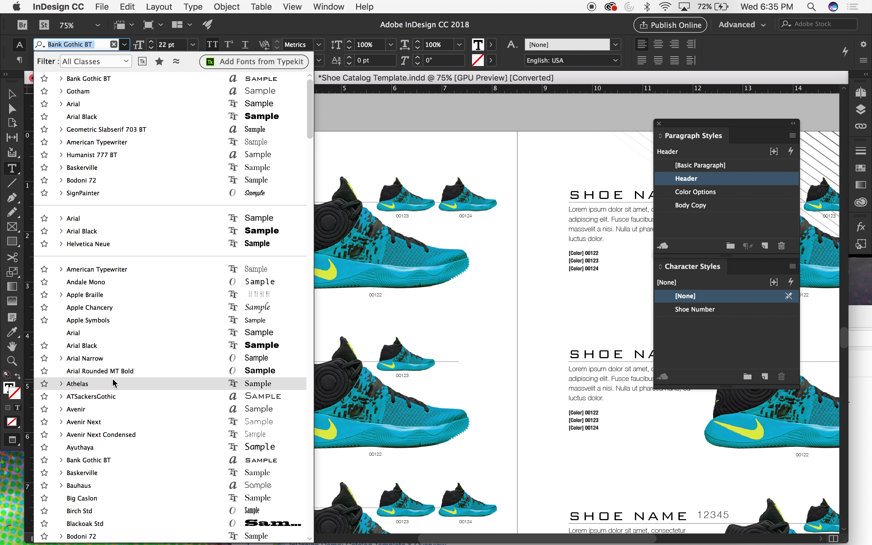
left_click(97, 393)
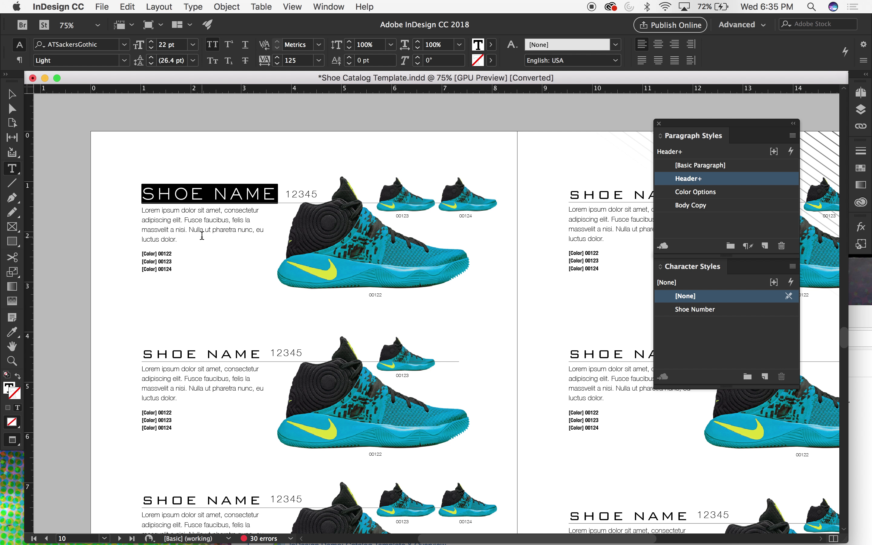
left_click(12, 94)
left_click(99, 157)
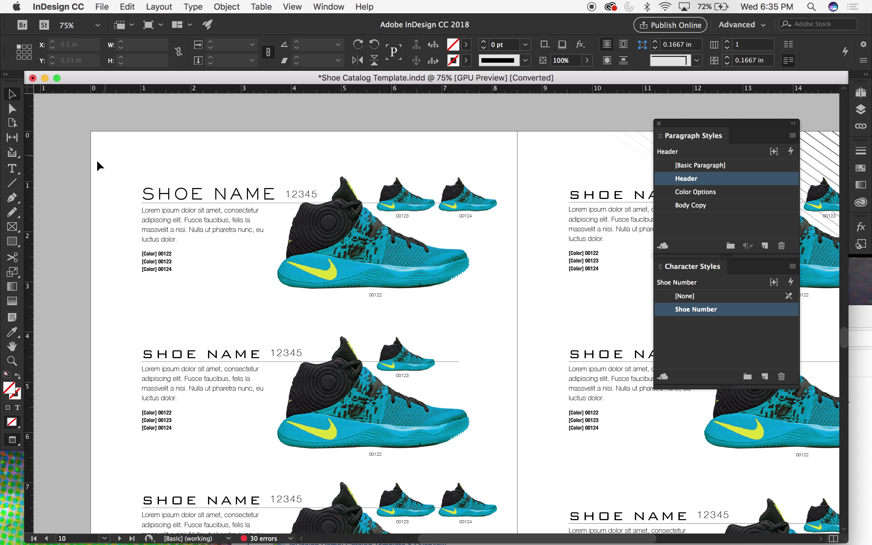
Set the first SHOE NAME text on page 10 to the Heavy Gothic font style and deselect its frame
scroll(96, 160, "down", 2)
scroll(97, 160, "down", 1)
double_click(184, 158)
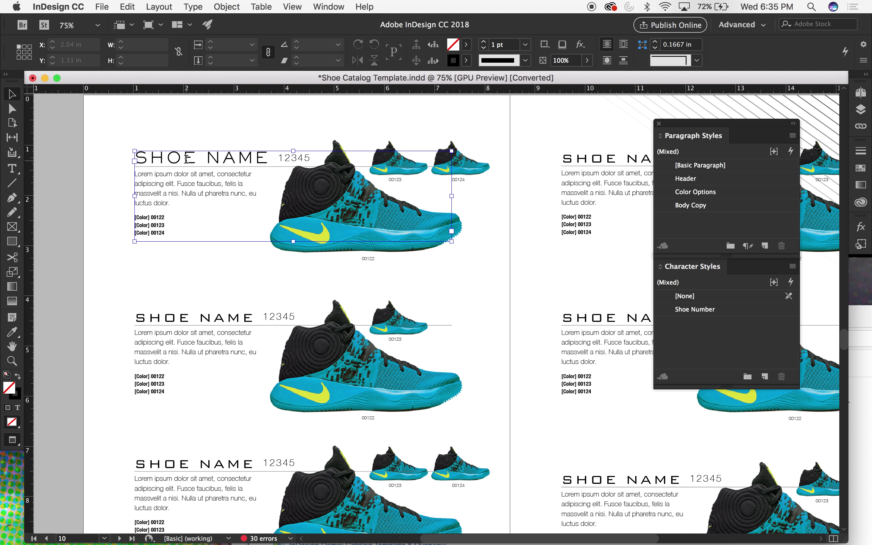
left_click_drag(274, 163, 60, 153)
left_click(124, 60)
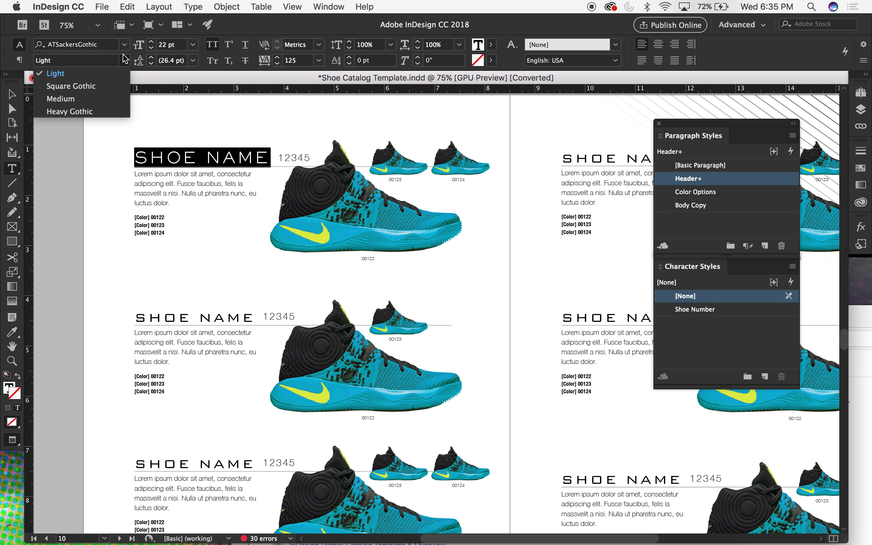
left_click(87, 111)
key("Escape")
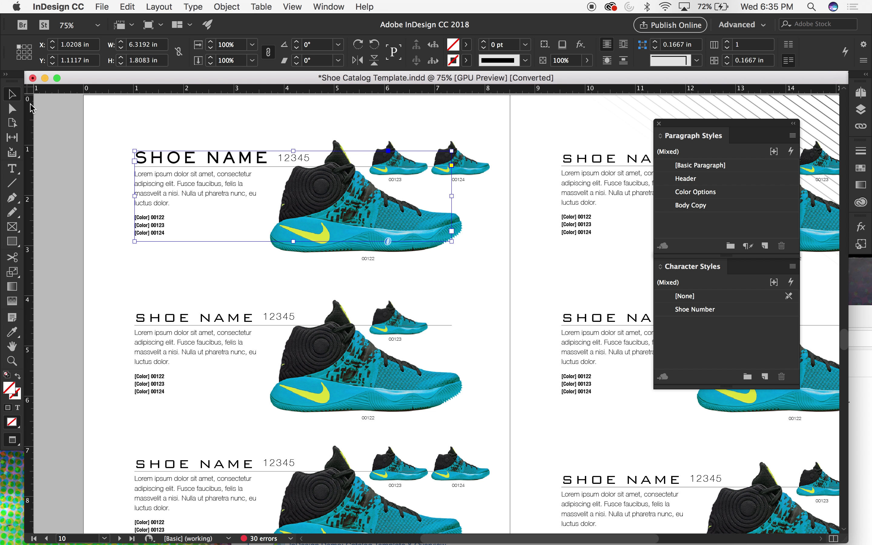
left_click(78, 141)
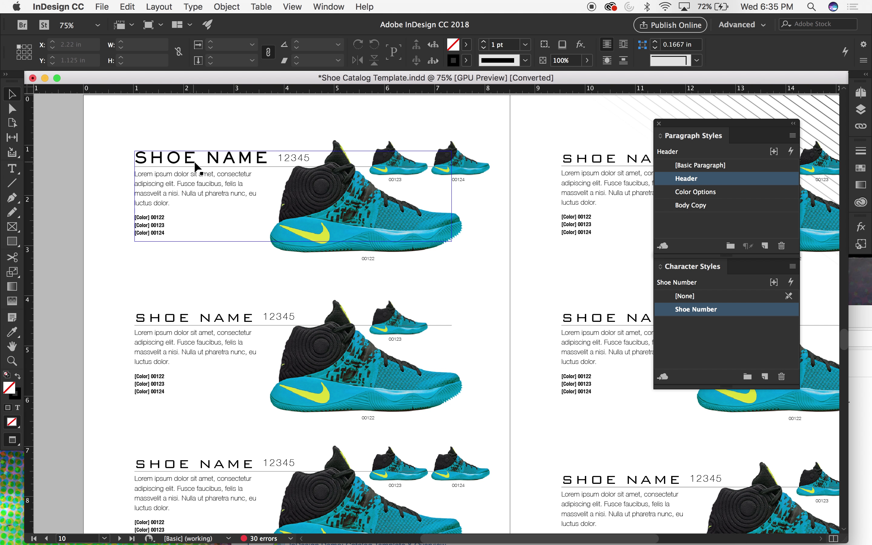
Compare how the Header paragraph style is flagged for the first and second shoe headings on page 10
left_click_drag(272, 157, 133, 157)
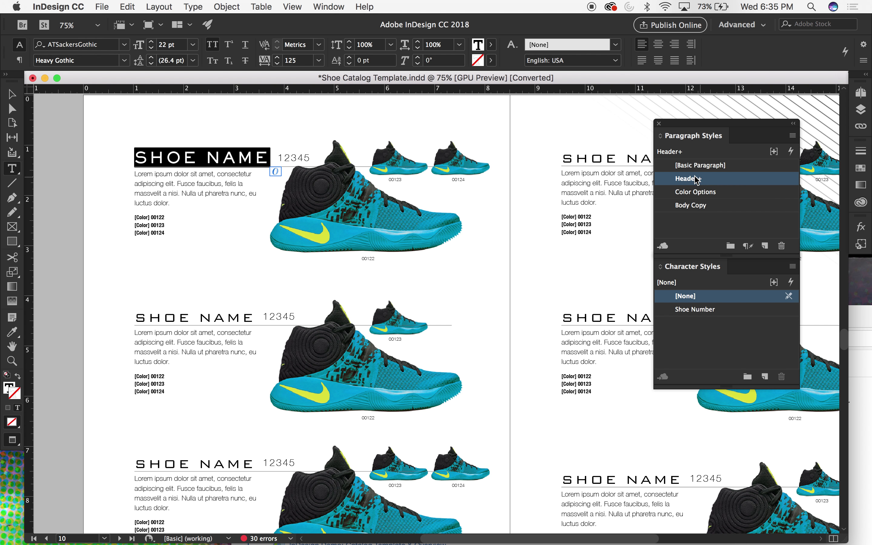
left_click_drag(267, 157, 133, 153)
triple_click(197, 315)
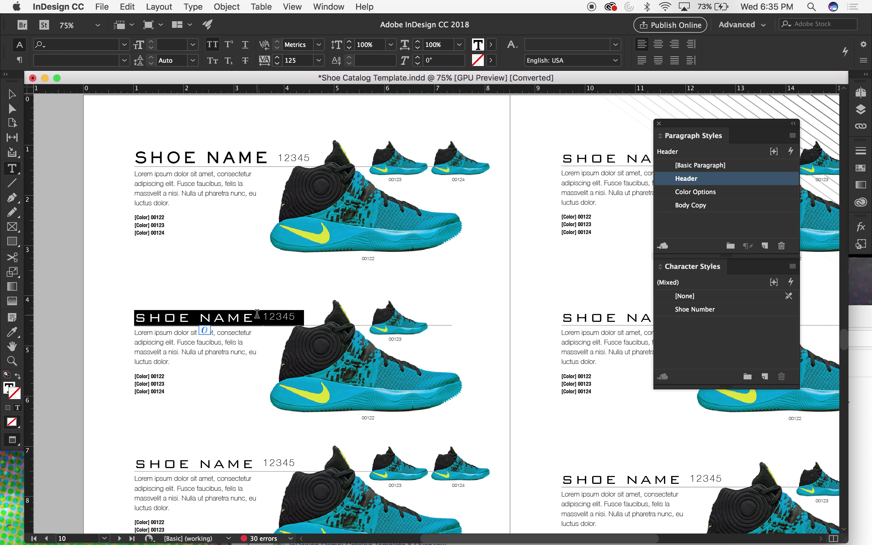
left_click(716, 183)
left_click(779, 178)
left_click_drag(135, 158, 270, 159)
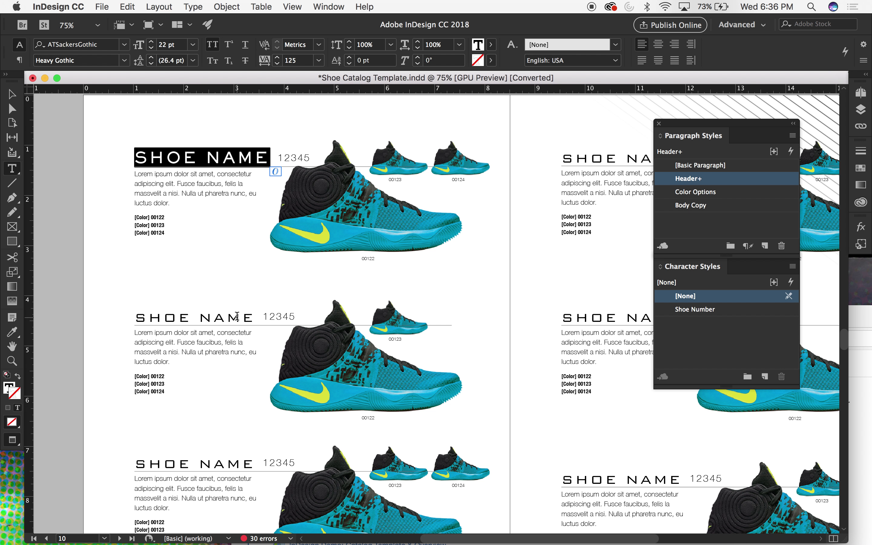
key("super+minus")
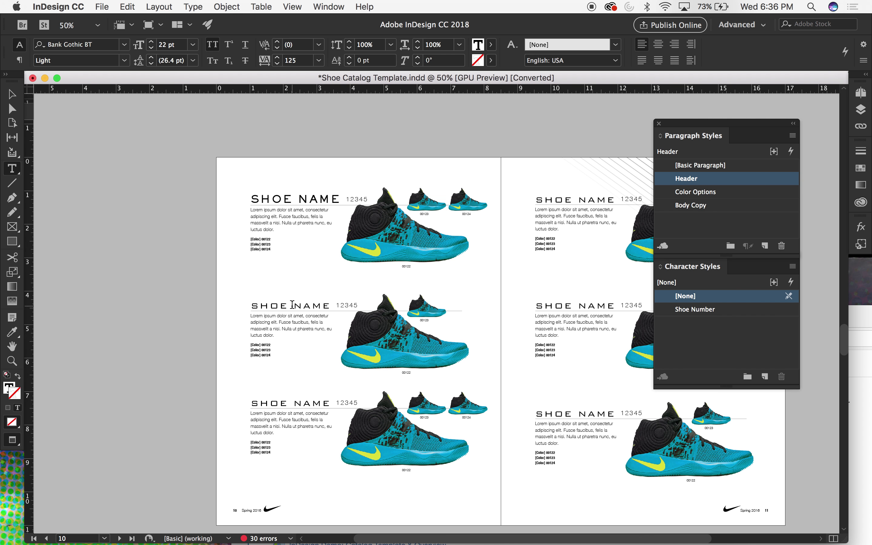
triple_click(289, 306)
left_click(297, 193)
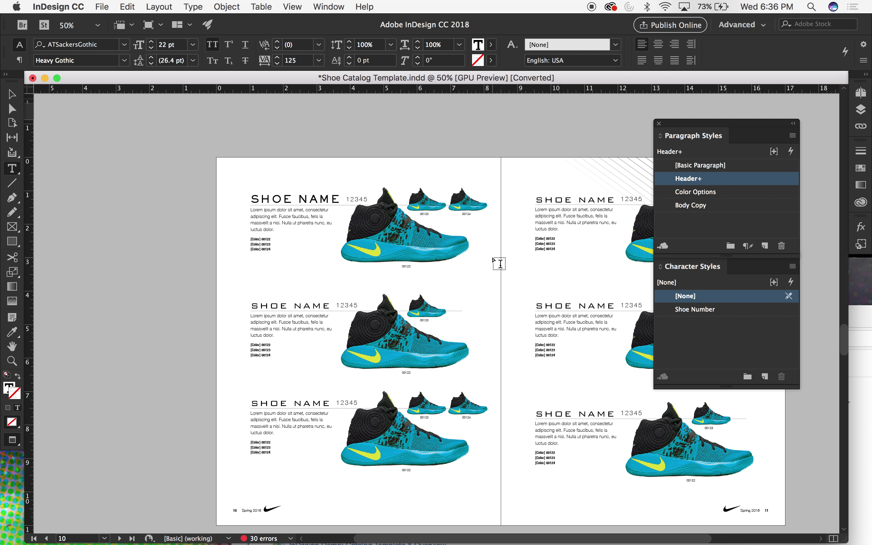
Recolor the first SHOE NAME text on page 10 purple, with RGB values 125, 91, 245
key("super+equal")
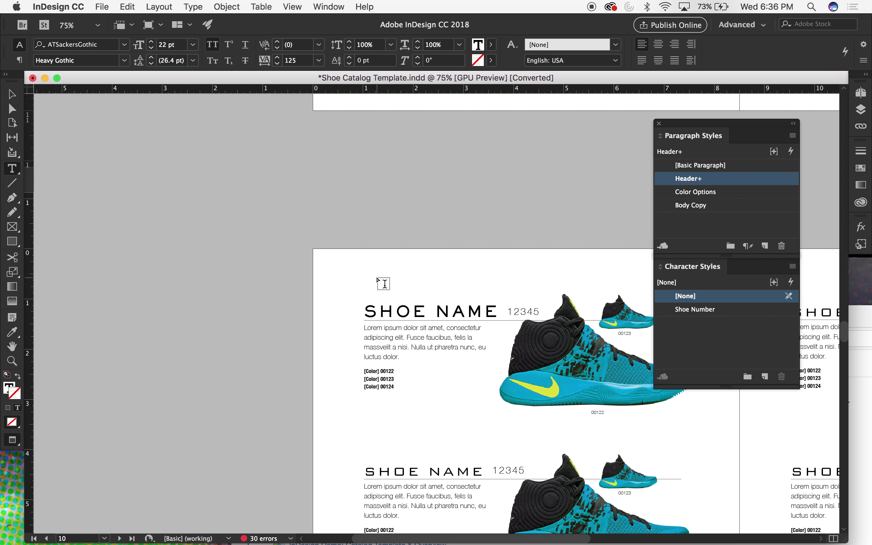
scroll(382, 283, "down", 5)
scroll(382, 282, "right", 5)
left_click_drag(376, 219, 235, 219)
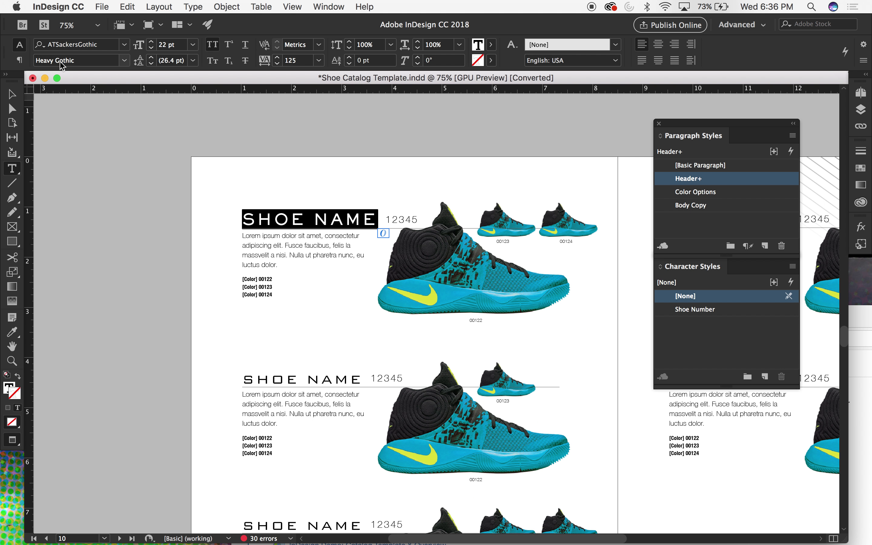
double_click(10, 388)
left_click_drag(447, 214, 455, 203)
mouse_move(426, 307)
left_mouse_down()
mouse_move(429, 289)
mouse_move(425, 306)
left_mouse_up()
left_click(447, 286)
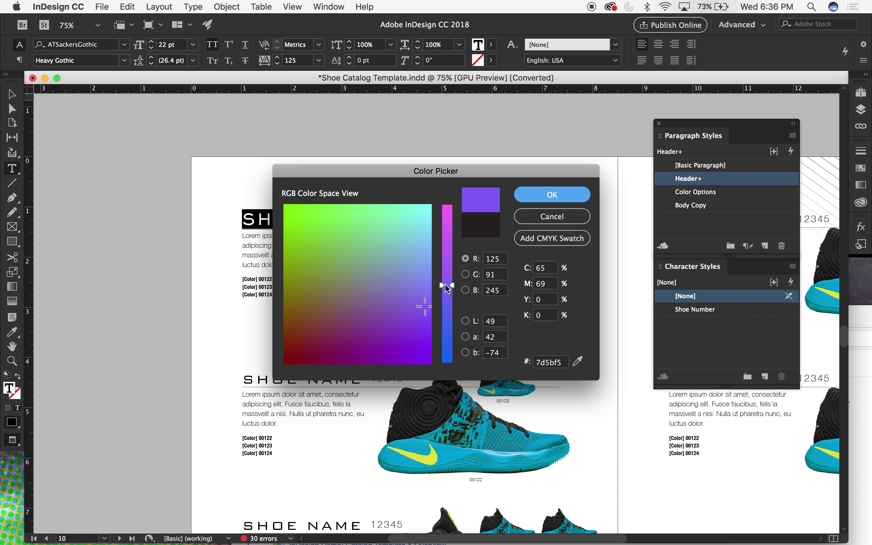
left_click(532, 200)
left_click(13, 96)
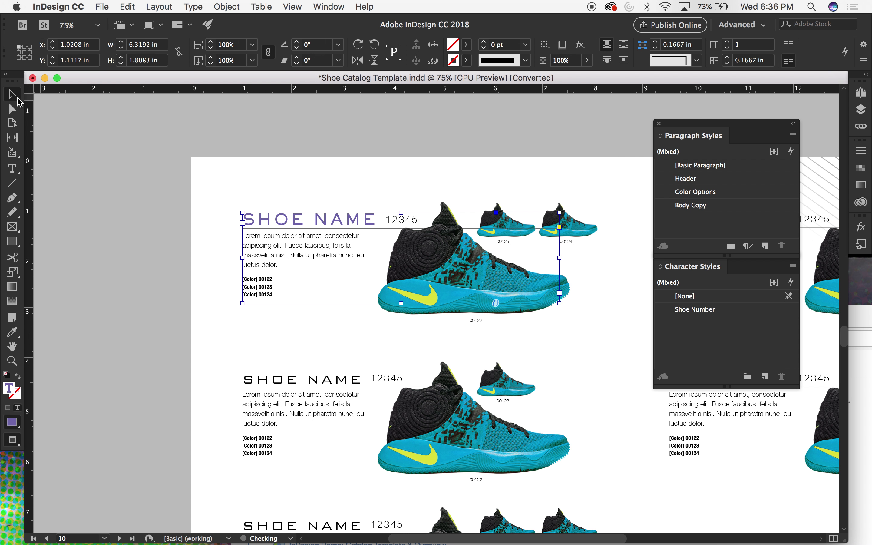
Try to recolor the first SHOE NAME text on page 10 by sampling the large blue shoe with the Eyedropper
left_click(132, 152)
scroll(132, 153, "down", 3)
scroll(132, 153, "right", 4)
left_click(190, 133)
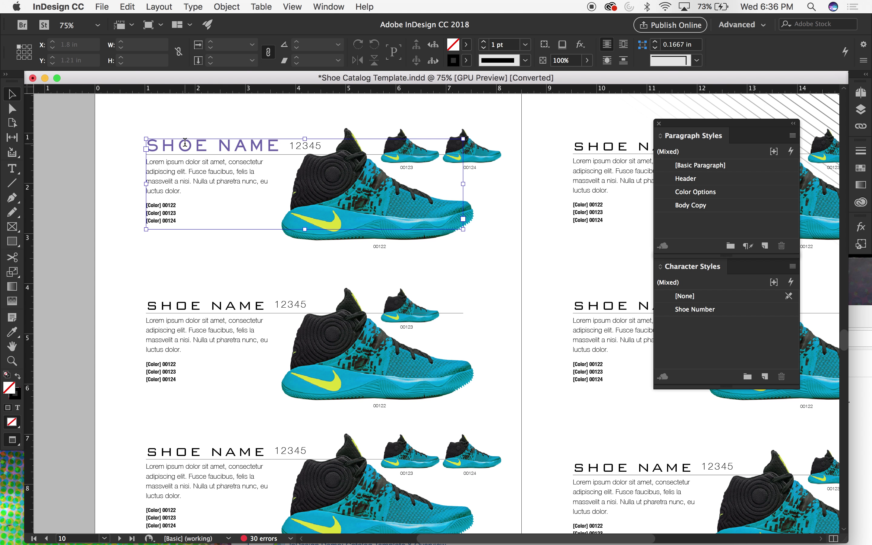
triple_click(185, 143)
left_click_drag(280, 141, 60, 231)
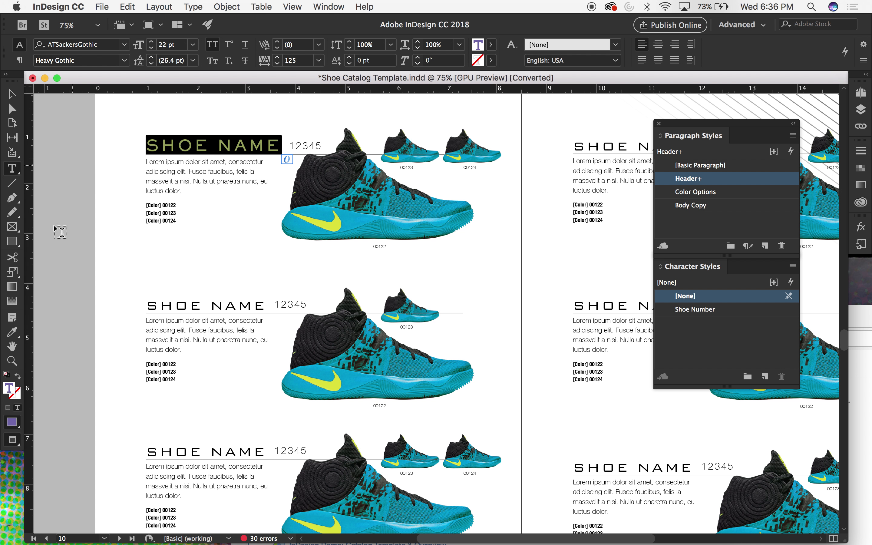
left_click(12, 331)
left_click(313, 203)
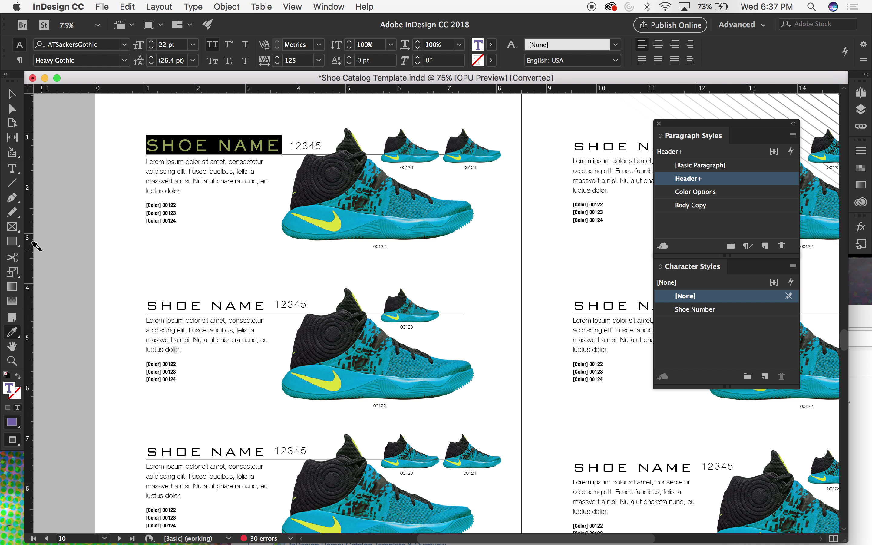
Recolor only the first SHOE NAME text on page 10 a custom light blue with the color picker
double_click(10, 390)
left_click_drag(383, 267, 434, 286)
left_click_drag(447, 321, 447, 362)
left_click_drag(429, 266, 427, 242)
left_click(552, 195)
scroll(396, 289, "up", 2)
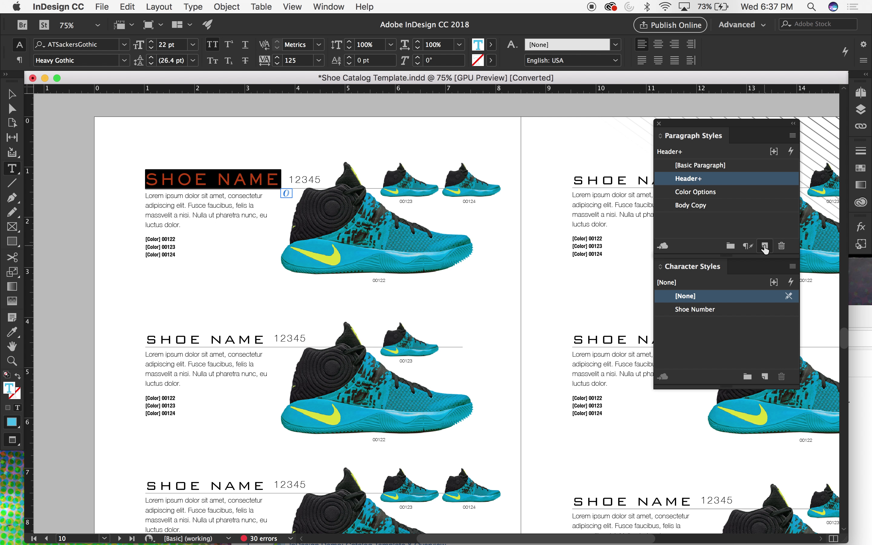
Create a paragraph style from the selected blue SHOE NAME text, apply it to that heading, and name it New Header
left_click(765, 248)
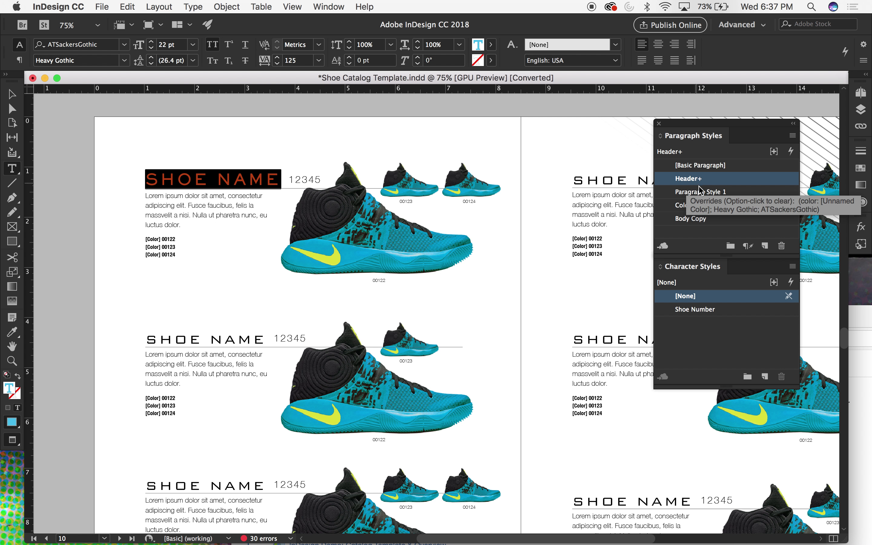
left_click(720, 195)
double_click(719, 193)
left_click_drag(739, 194, 641, 181)
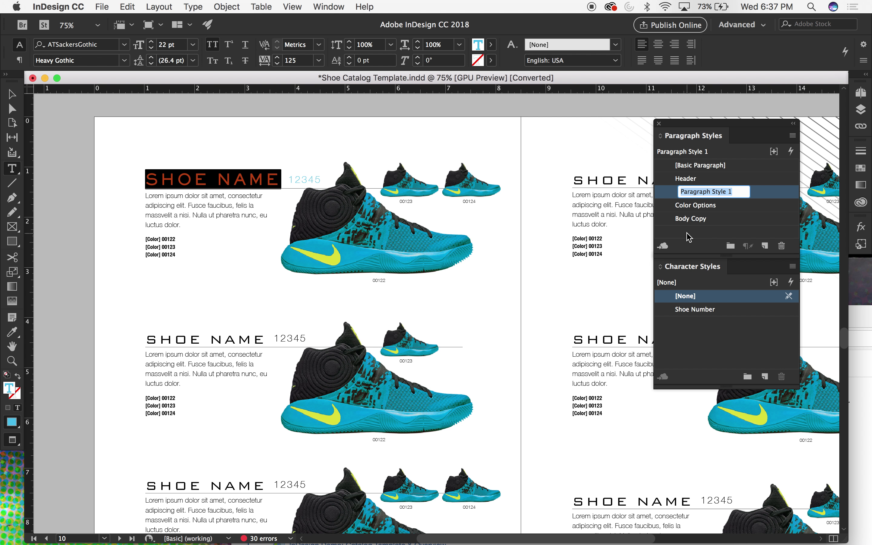
type("New Header")
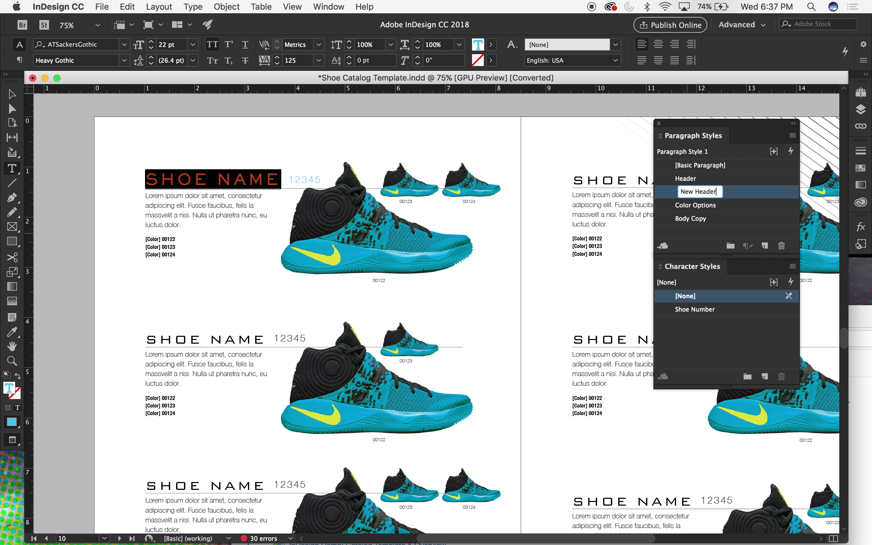
key("Return")
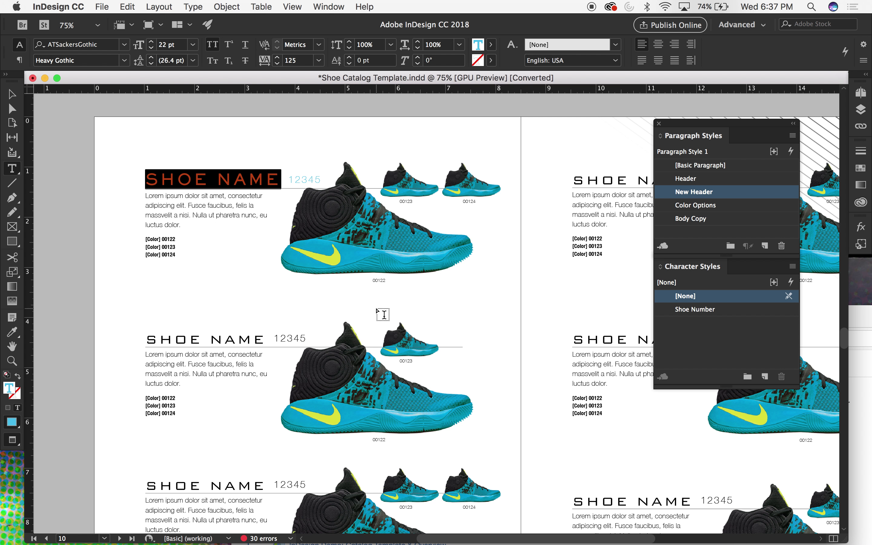
Apply the New Header paragraph style to the second and third shoe headings on page 10
triple_click(183, 337)
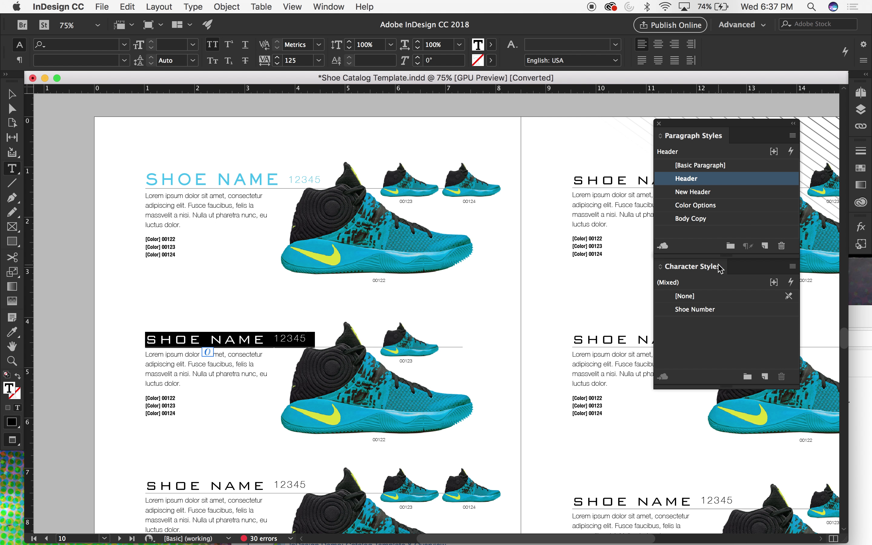
left_click(726, 192)
scroll(225, 365, "down", 3)
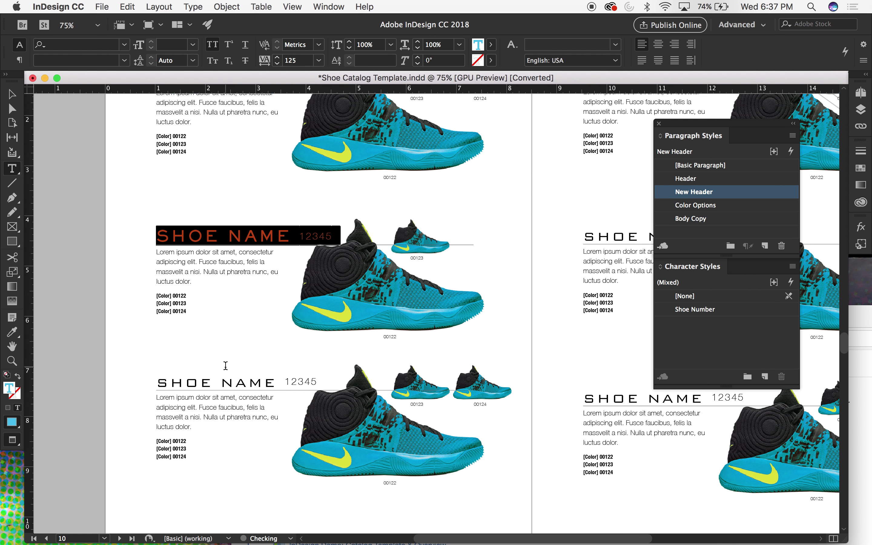
triple_click(252, 381)
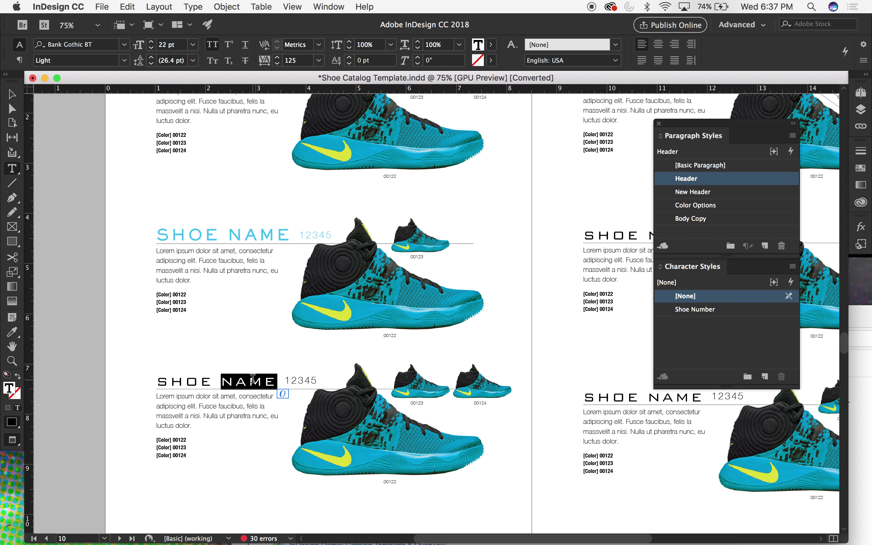
left_click(728, 191)
scroll(302, 286, "up", 2)
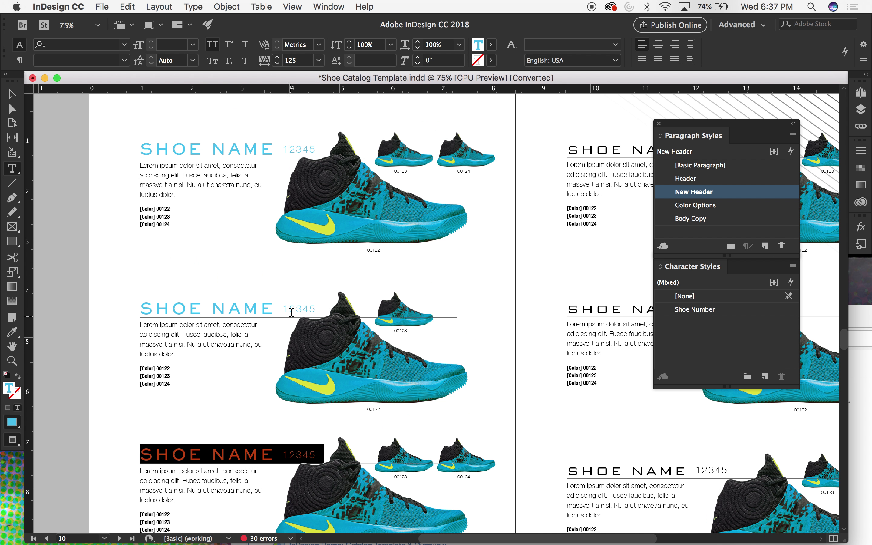
Apply the New Header paragraph style to the first two shoe headings on page 11
left_click(291, 309)
scroll(321, 304, "right", 2)
scroll(320, 304, "down", 2)
scroll(326, 305, "up", 2)
scroll(326, 305, "right", 2)
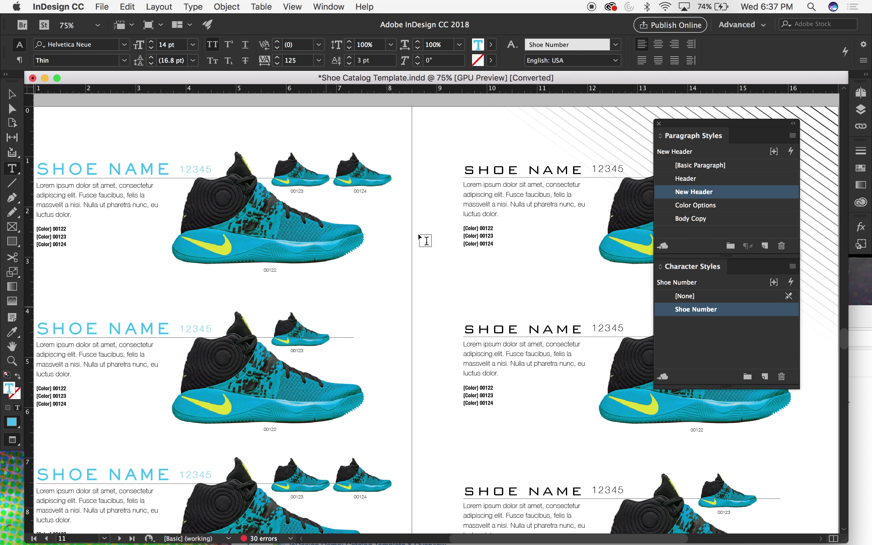
triple_click(524, 167)
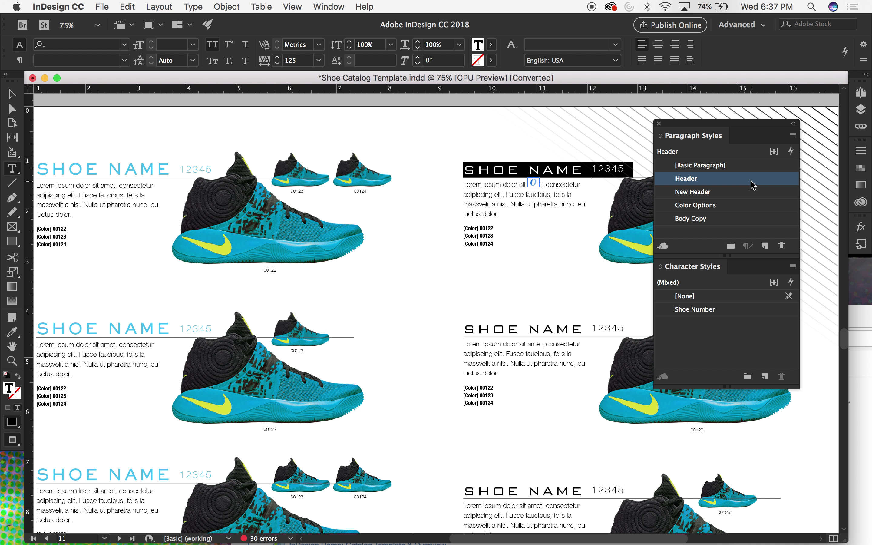
left_click(740, 191)
triple_click(561, 330)
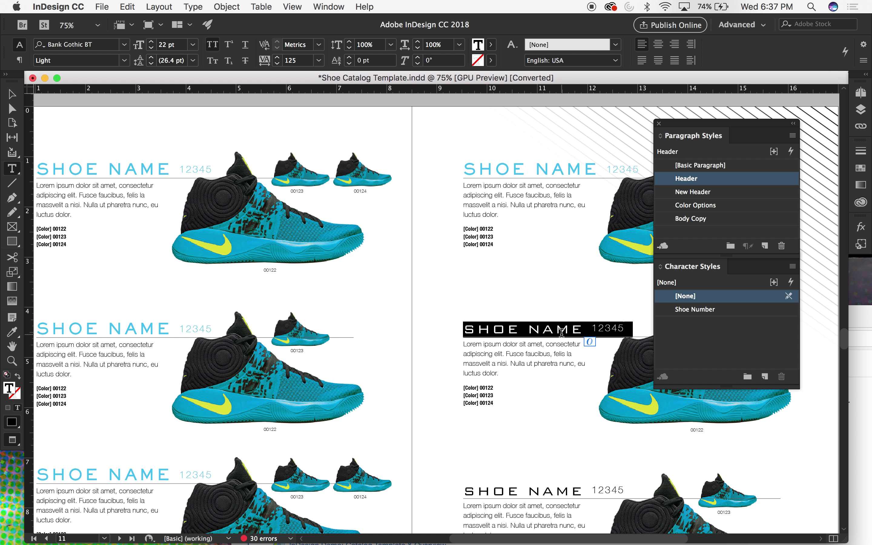
left_click(738, 192)
Apply the New Header paragraph style to the third shoe heading on page 11
scroll(589, 398, "down", 2)
scroll(589, 397, "right", 1)
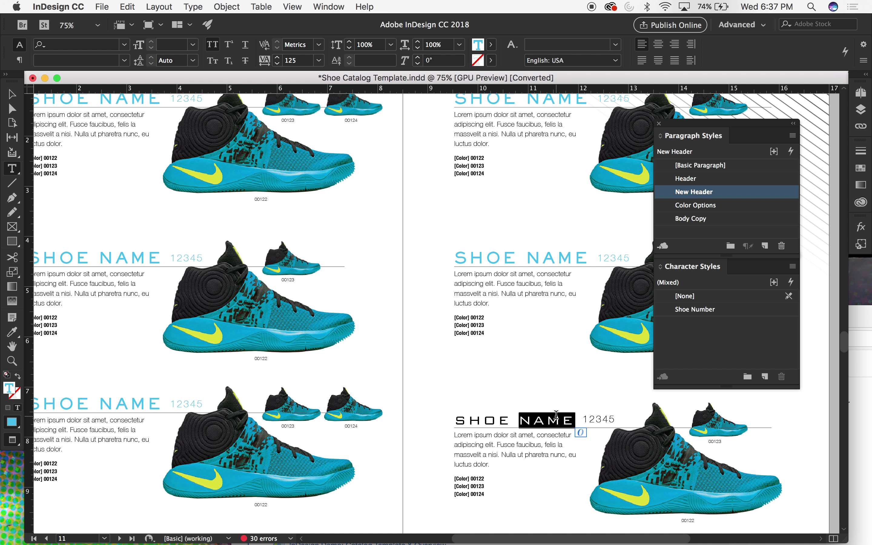
triple_click(569, 415)
left_click(739, 192)
scroll(444, 302, "left", 5)
scroll(443, 302, "up", 1)
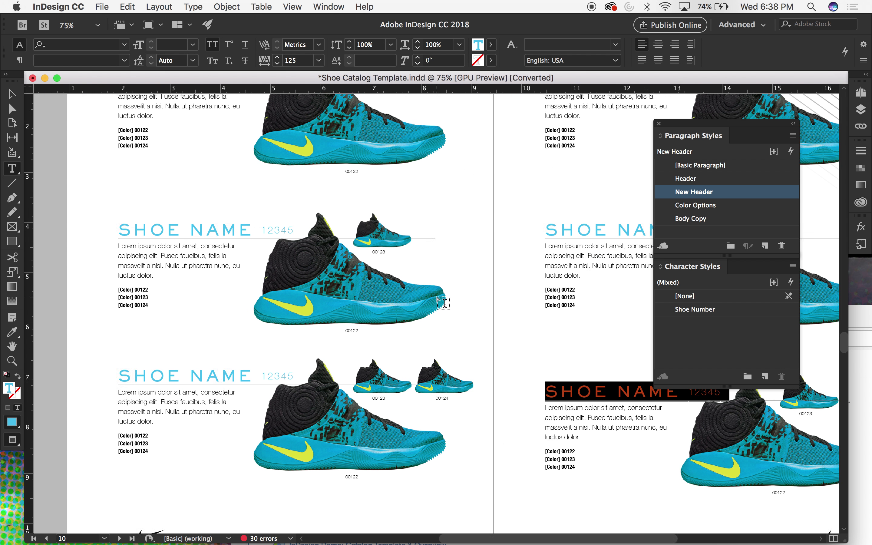
Check which paragraph style is assigned to the second shoe heading on page 10
left_click(9, 95)
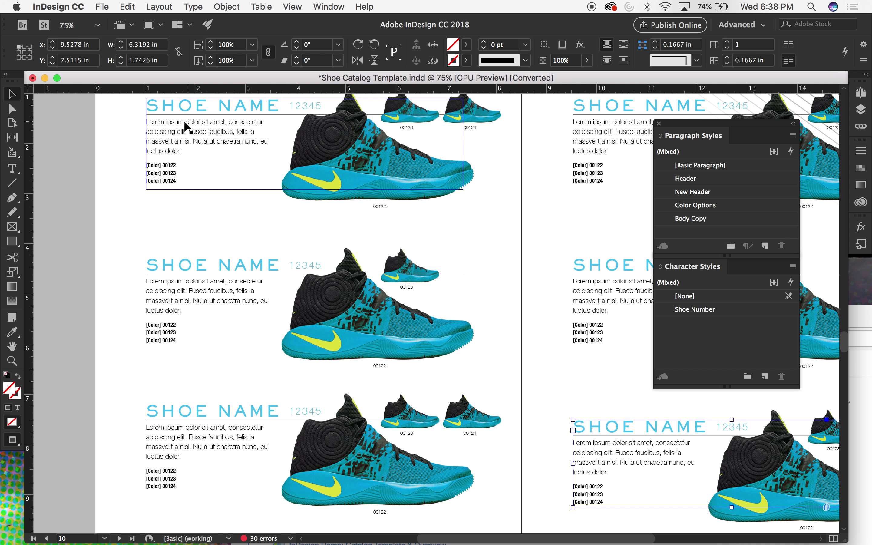
left_click(248, 275)
double_click(241, 267)
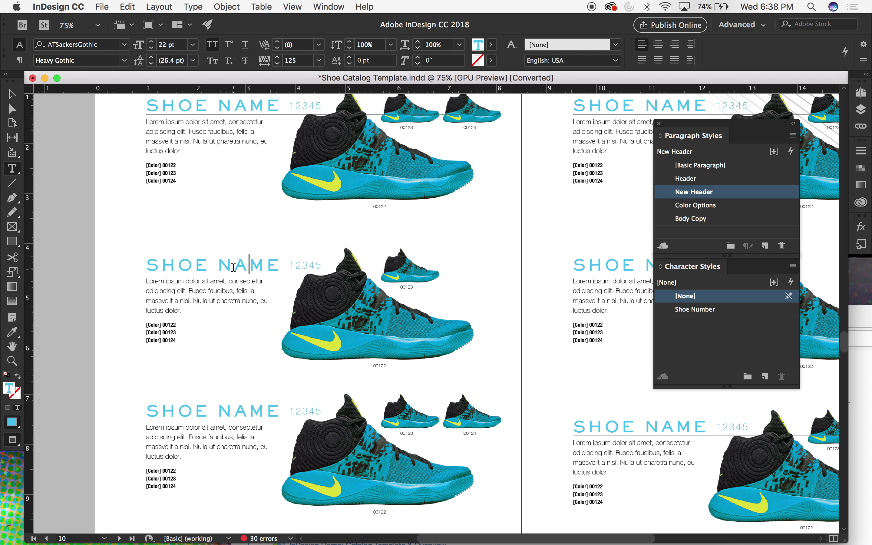
scroll(235, 267, "up", 3)
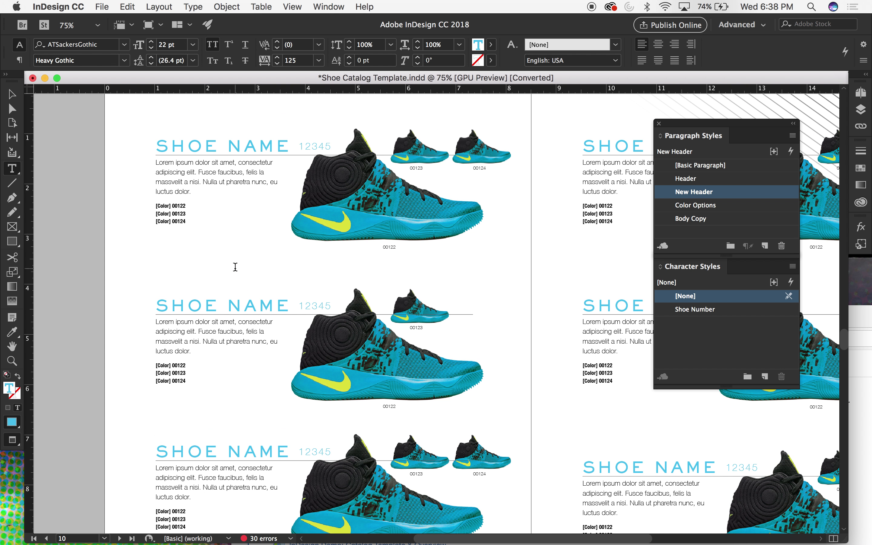
triple_click(214, 309)
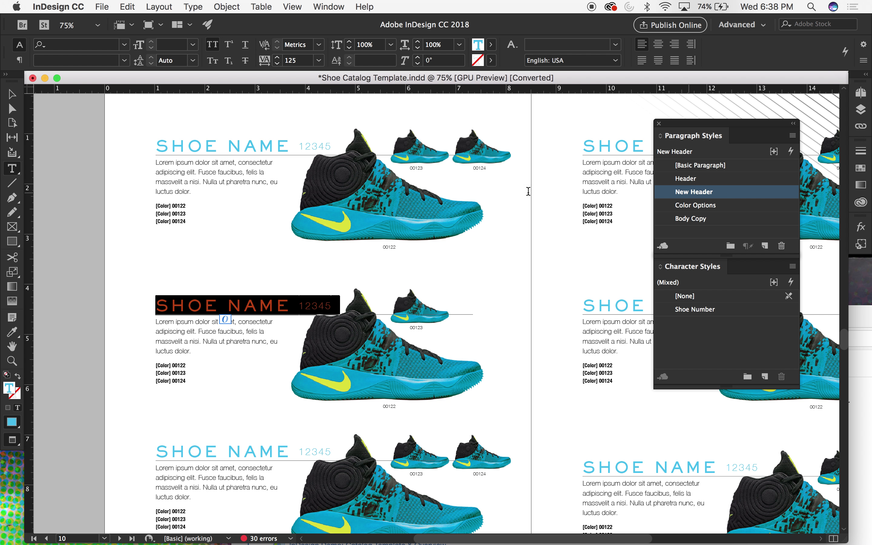
Deselect the text and undo the New Header style on every heading except the first one on page 10
left_click(222, 114)
key("v")
left_click(261, 176)
key("super+z")
key("super+z")
key("super+z")
key("super+z")
key("super+z")
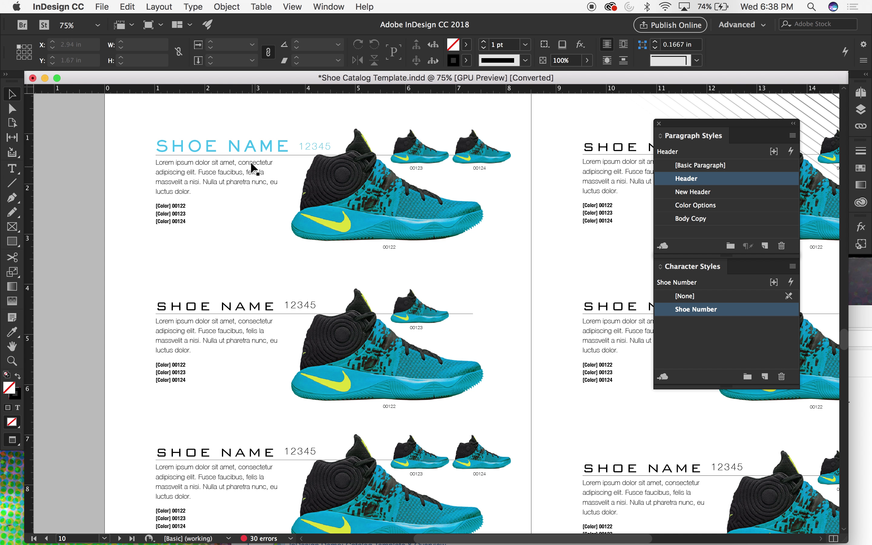
Undo applying New Header to the first heading on page 10 and undo the creation of that style
left_click(246, 146)
double_click(220, 146)
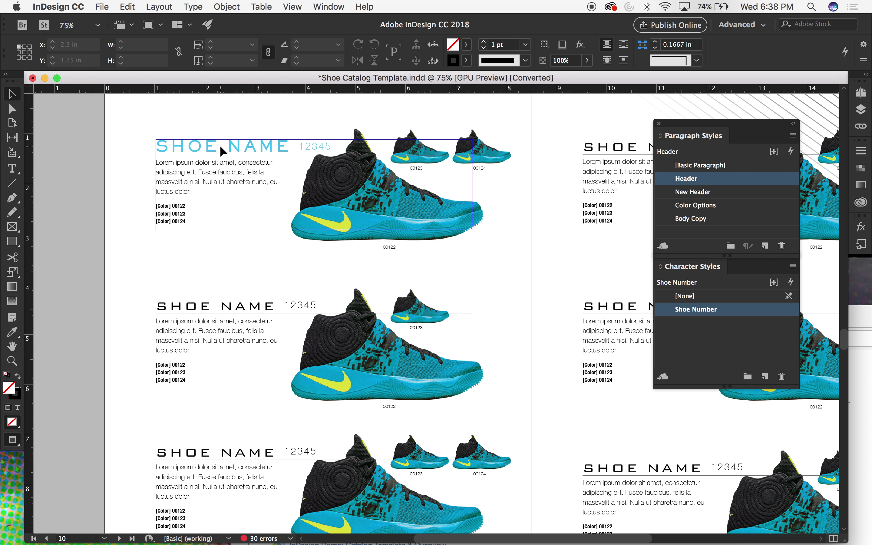
triple_click(204, 147)
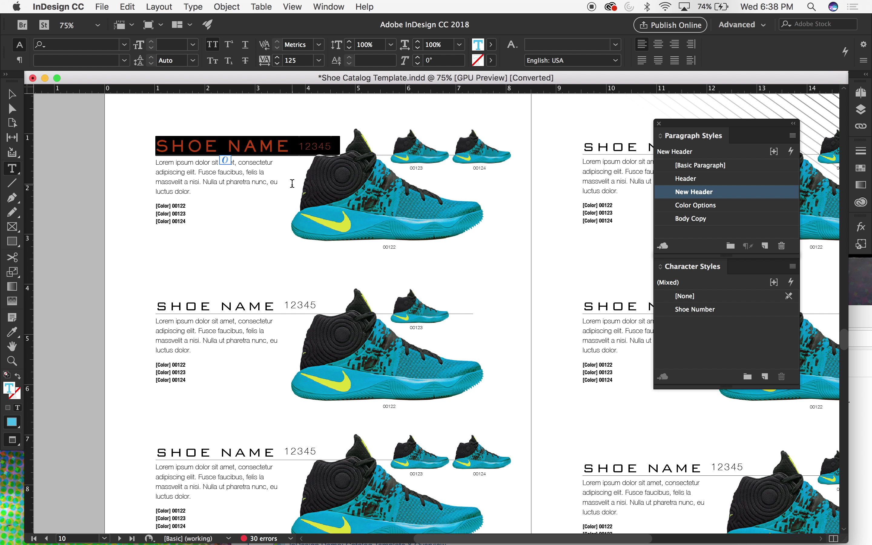
key("super+z")
key("super+z")
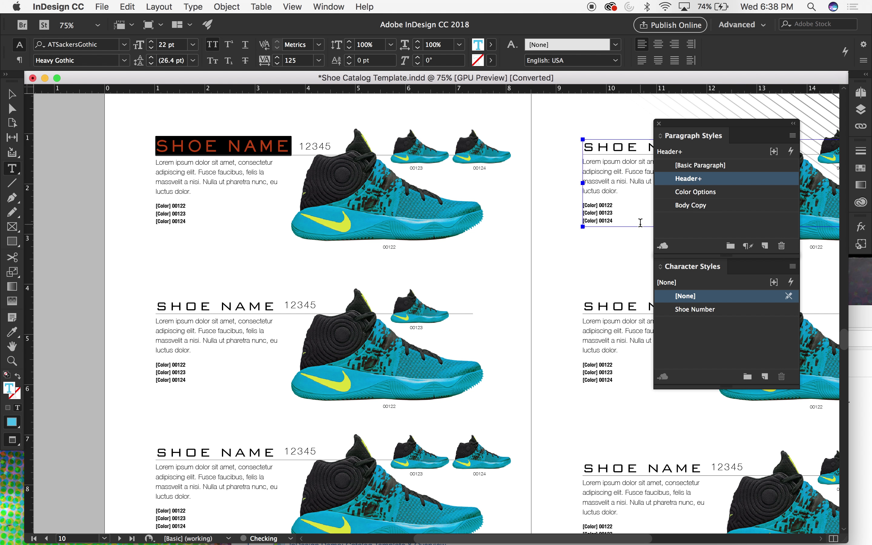
Compare the paragraph style override flags of the blue first heading and the black second heading on page 10
left_click(222, 162)
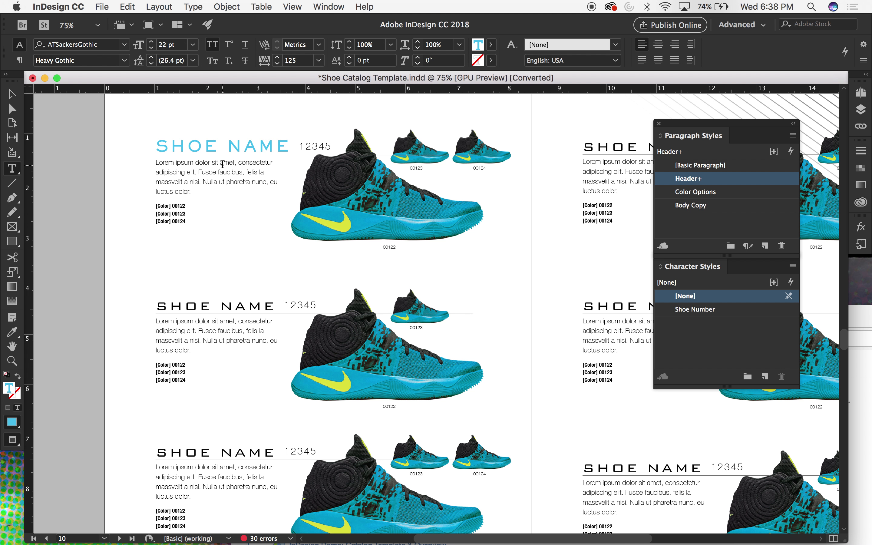
triple_click(213, 142)
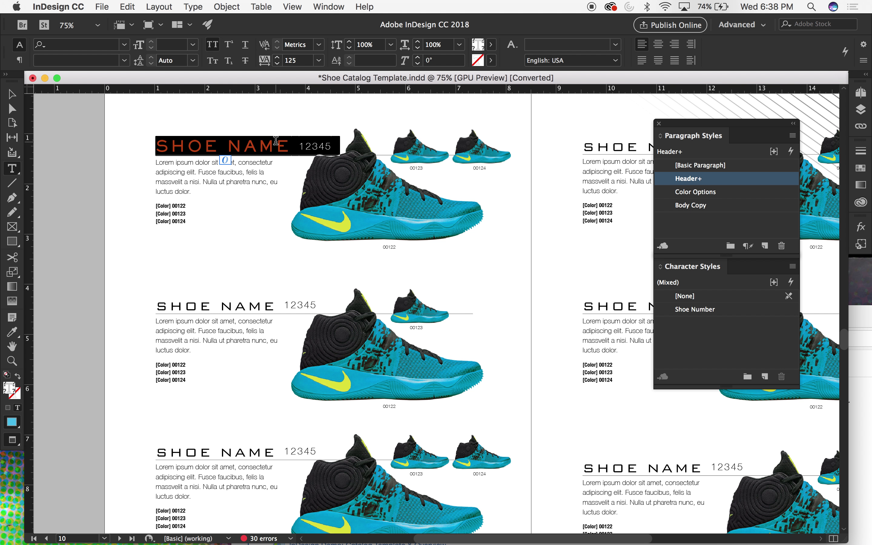
double_click(195, 305)
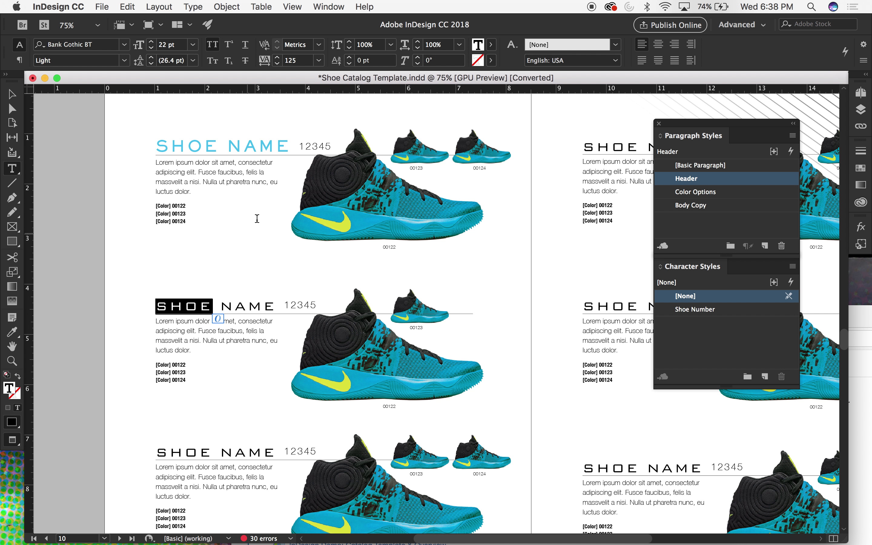
Clear all overrides from the first shoe heading on page 10 to match the Header paragraph style, and deselect its frame
triple_click(225, 141)
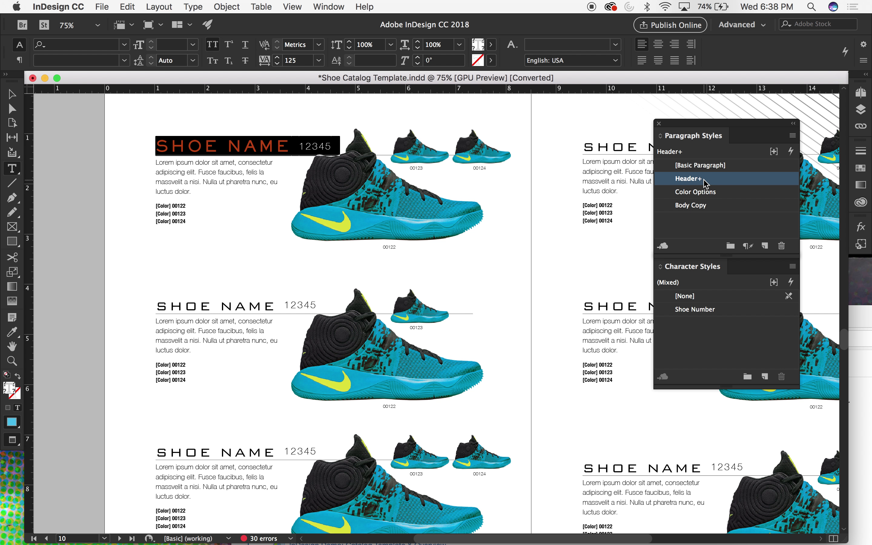
left_click(720, 179, "alt")
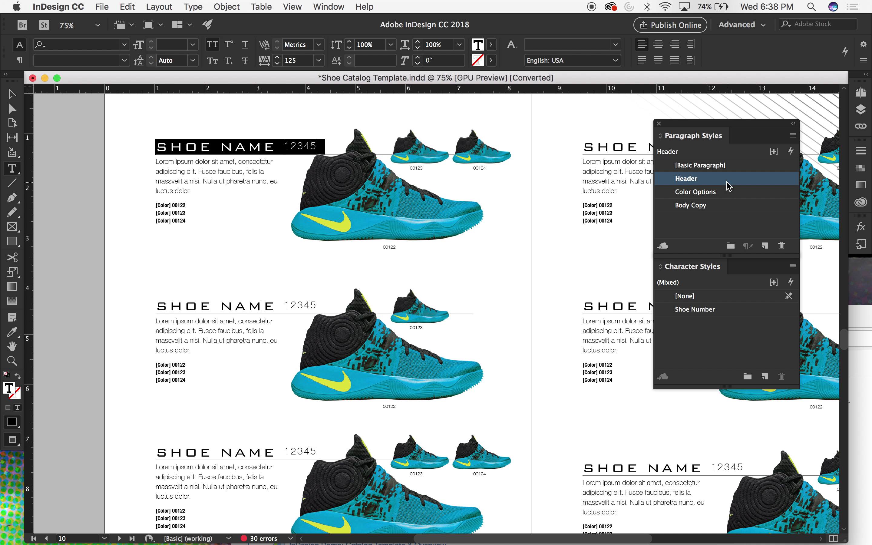
key("Escape")
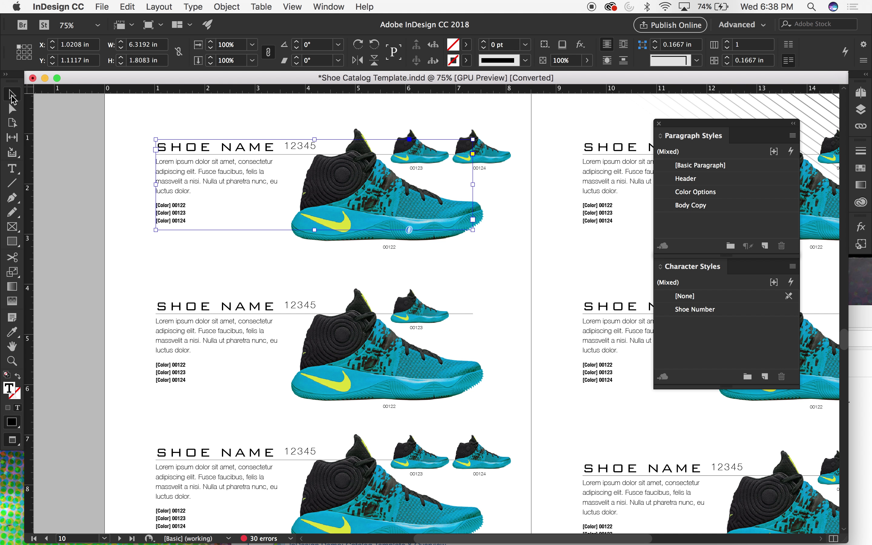
left_click(78, 123)
Select the shoe number in the first heading on page 10 and examine its paragraph and character styles
left_click(209, 169)
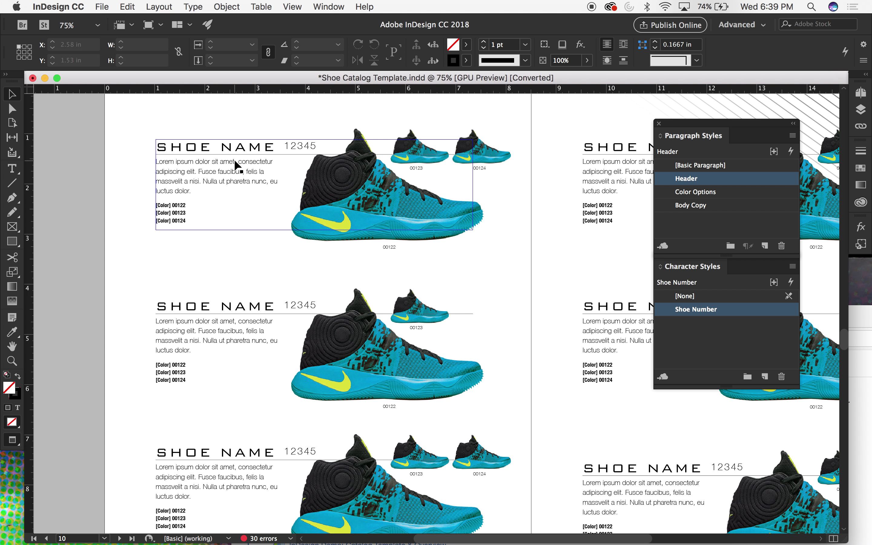
scroll(226, 202, "up", 3)
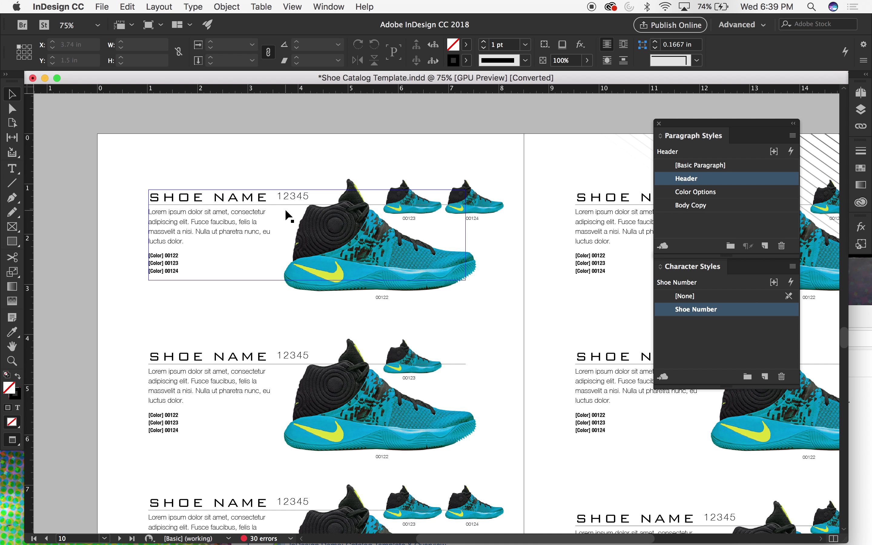
scroll(262, 223, "down", 2)
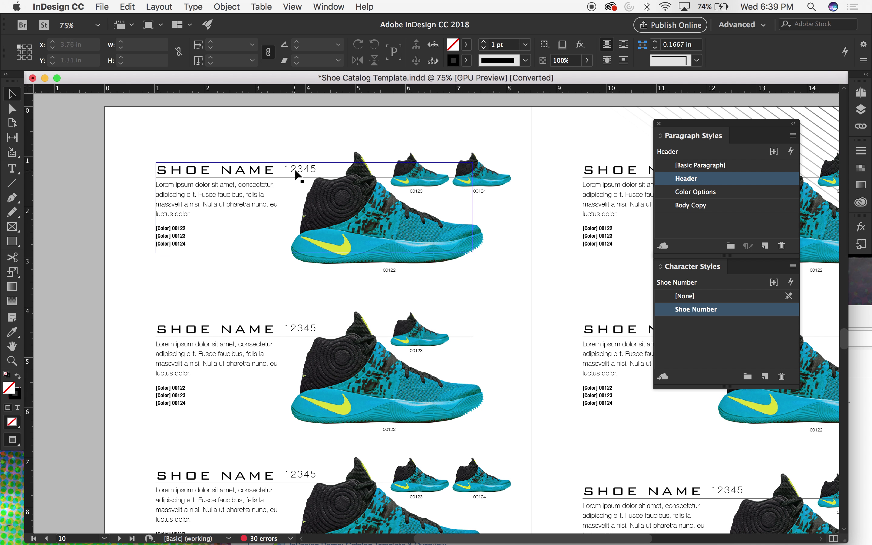
double_click(289, 173)
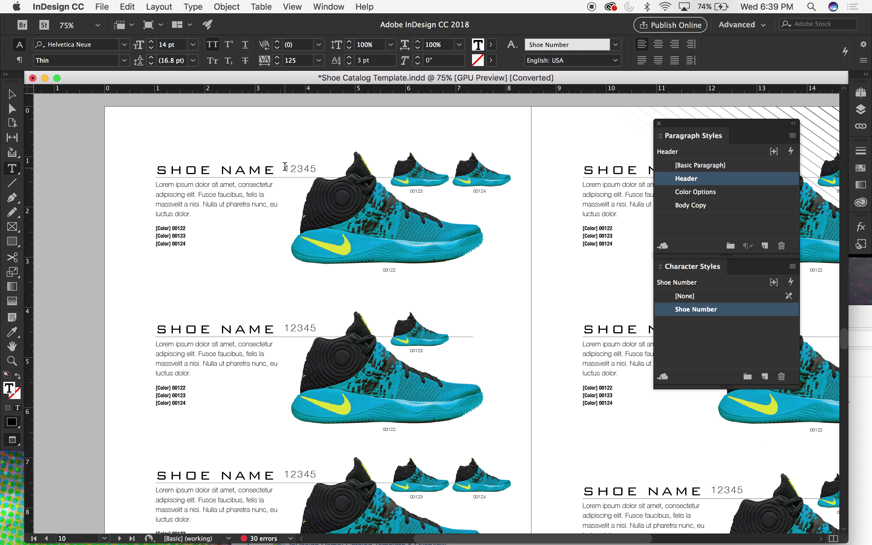
left_click_drag(285, 169, 346, 166)
triple_click(346, 166)
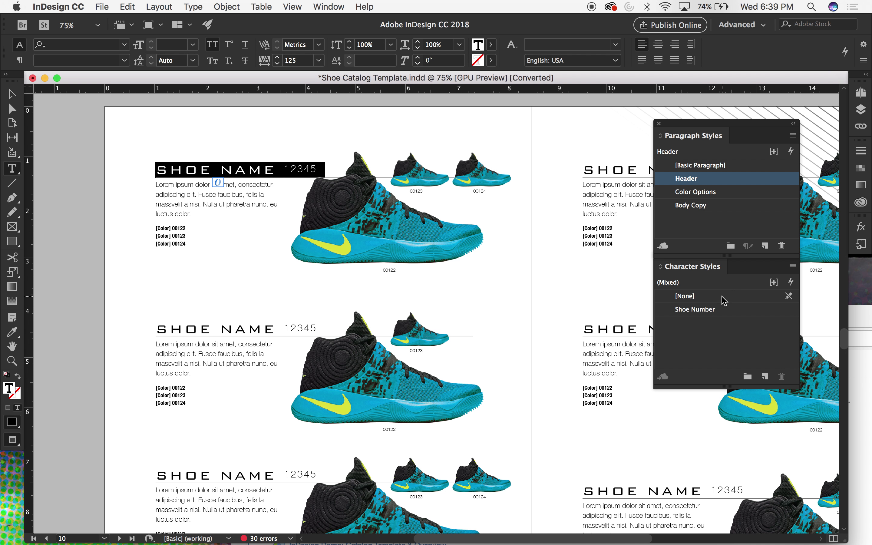
left_click(285, 168)
left_click_drag(286, 169, 325, 168)
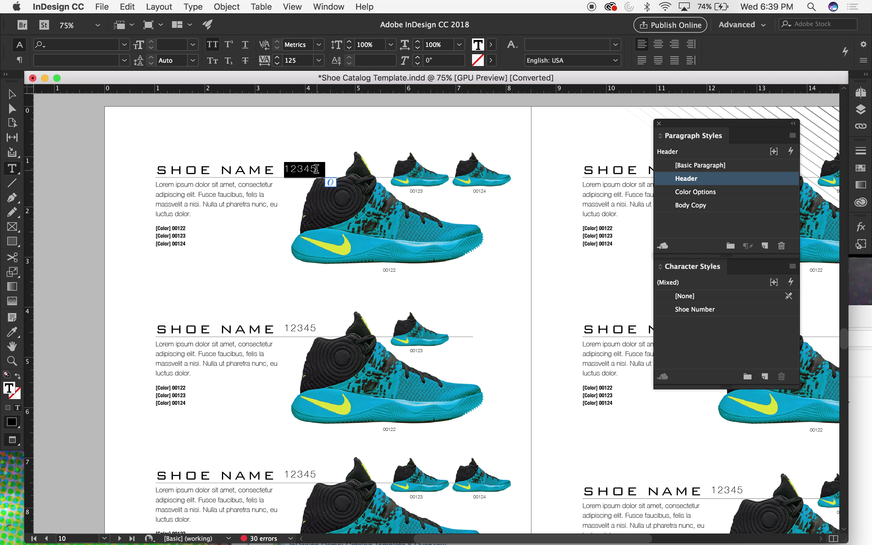
left_click(316, 168)
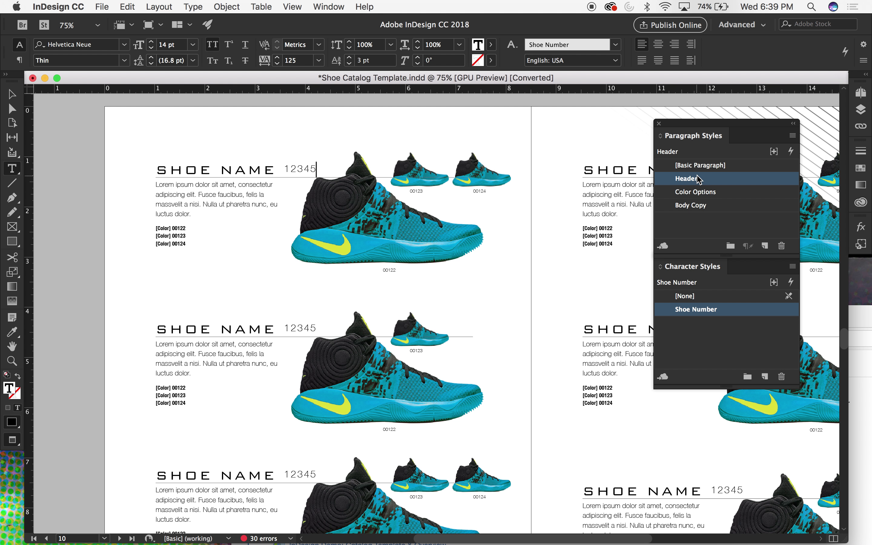
left_click_drag(284, 169, 316, 172)
key("super+equal")
key("super+equal")
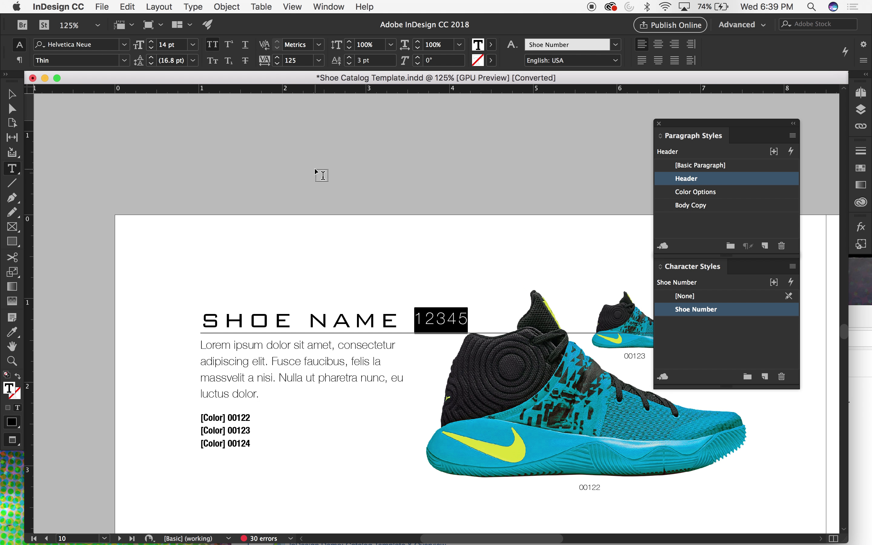
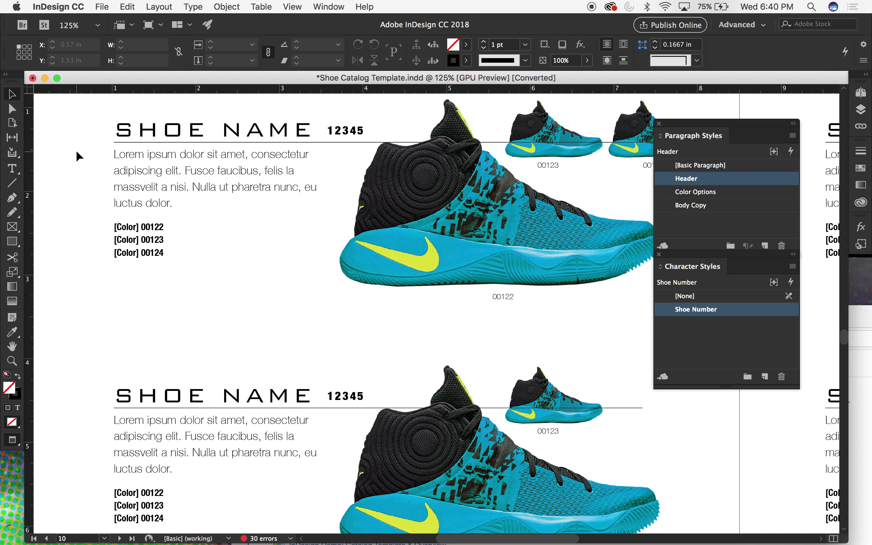
Select the first shoe's description paragraph on page 10 and check which paragraph and character styles it uses
key("super+equal")
scroll(76, 148, "down", 1)
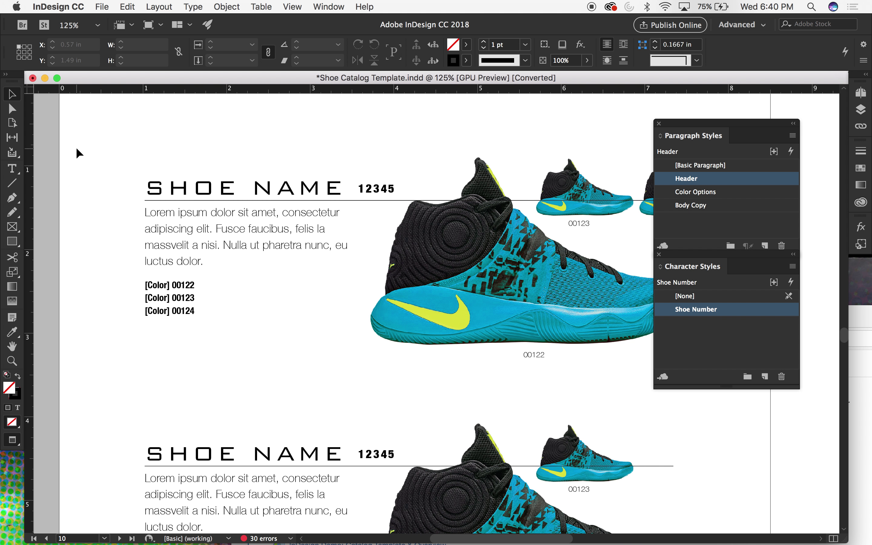
scroll(77, 148, "down", 1)
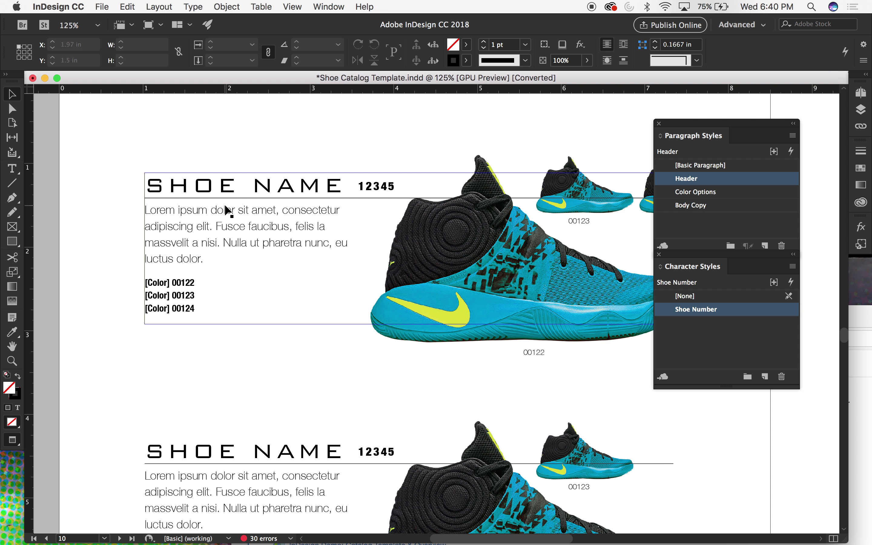
double_click(229, 221)
triple_click(190, 220)
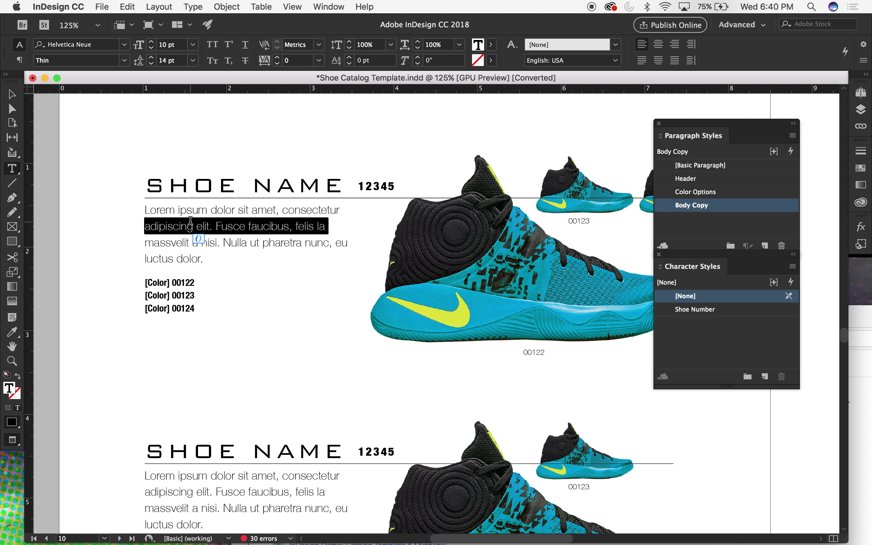
left_click(190, 219)
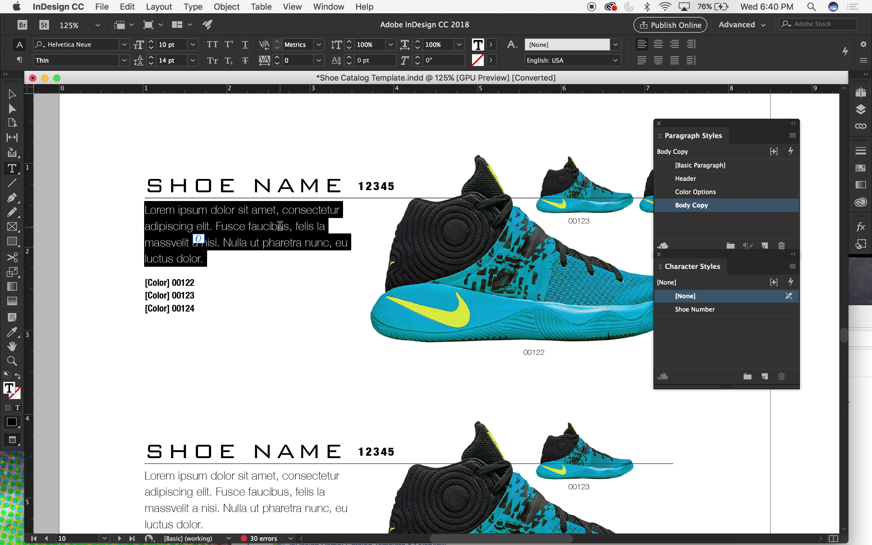
Set the words "Fusce faucibus," in the first description on page 10 to the Bold font style
left_click(215, 227)
left_click_drag(216, 227, 292, 227)
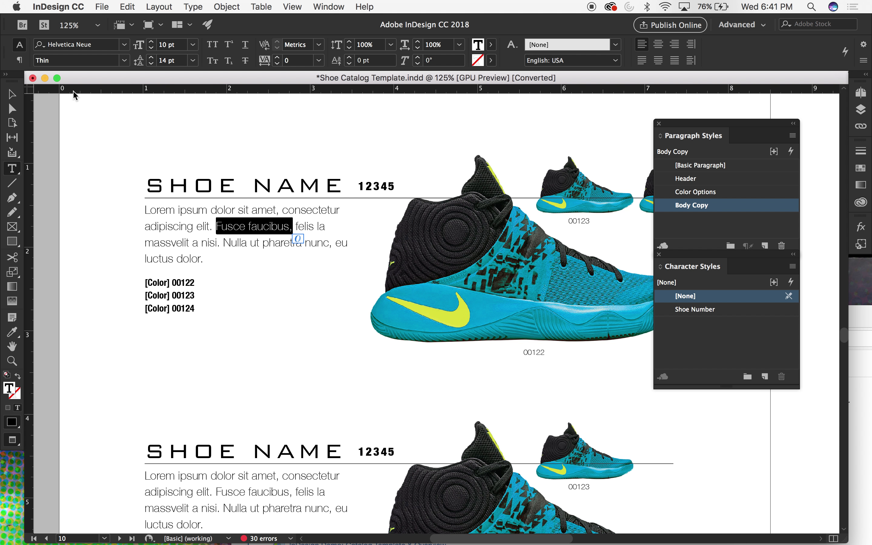
left_click(125, 61)
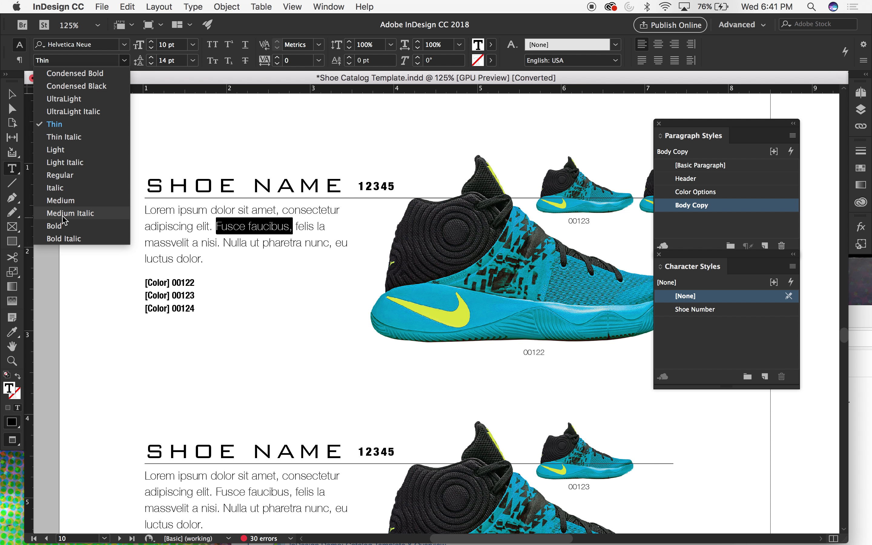
left_click(60, 228)
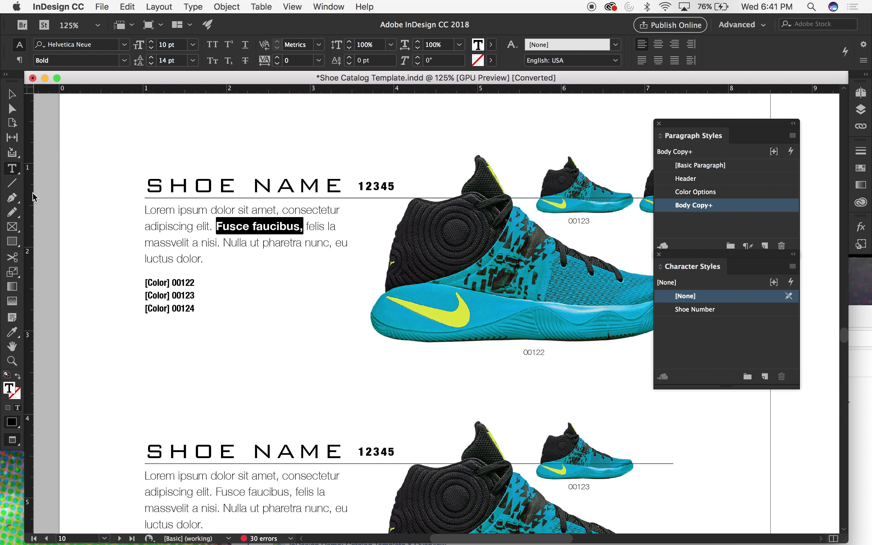
Color the selected words "Fusce faucibus," red (#f21f20) and deselect the text frame
double_click(7, 391)
left_click_drag(449, 249, 450, 216)
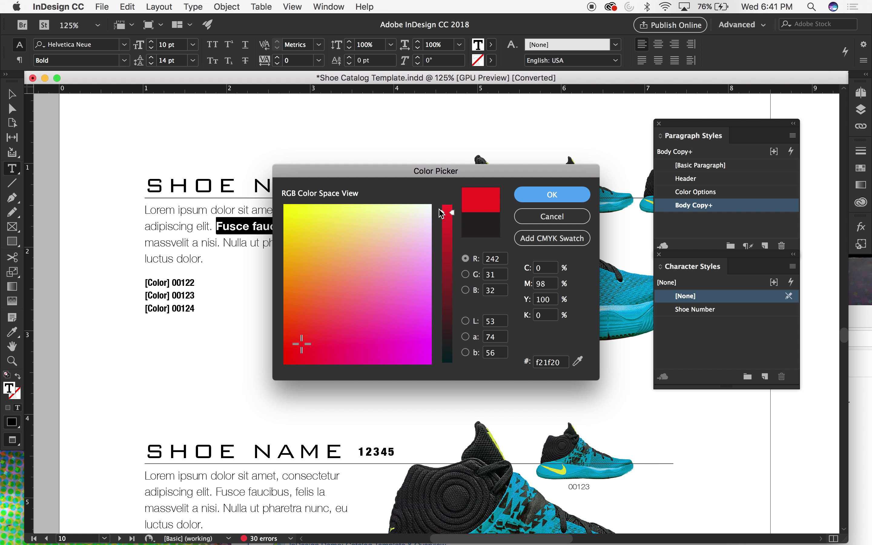
left_click(538, 194)
left_click(13, 94)
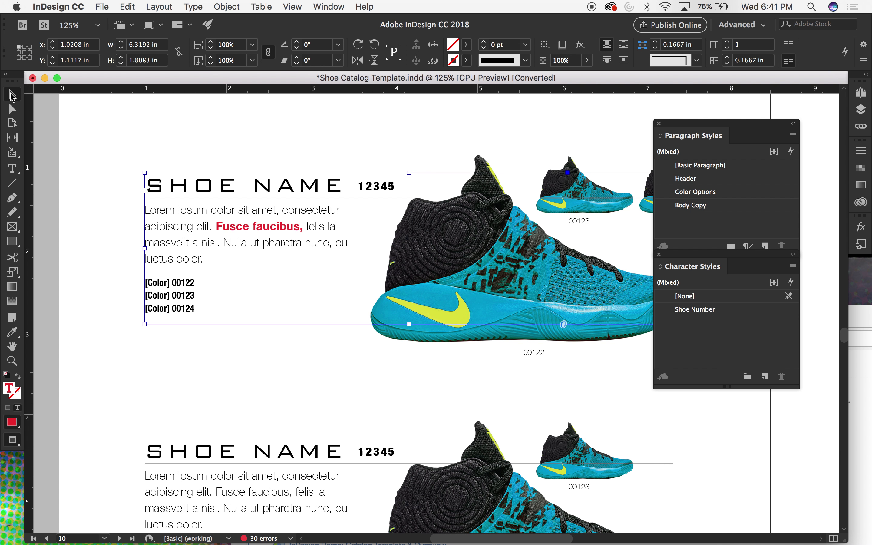
left_click(87, 126)
Create a character style named Bold-Red from the bold red words "Fusce faucibus," and apply it to them
left_click(228, 194)
double_click(235, 225)
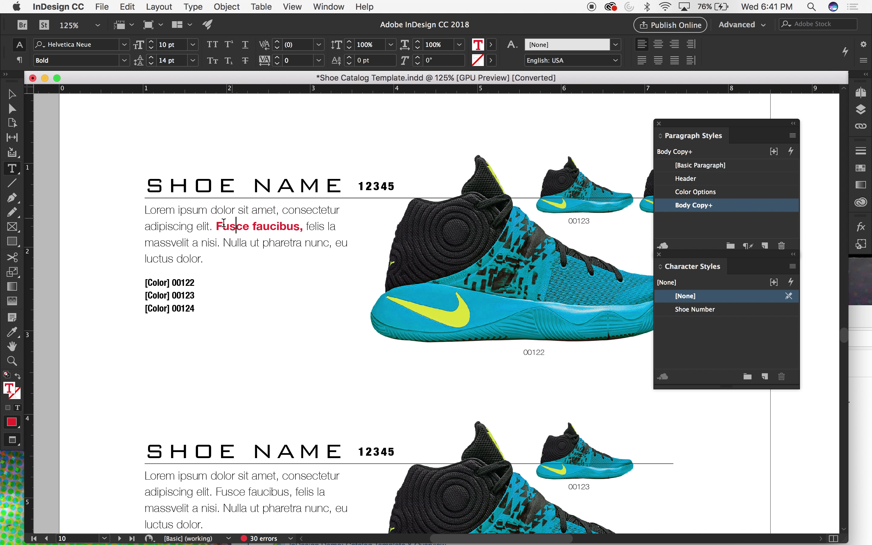
left_click_drag(219, 225, 305, 227)
key("super+minus")
left_click(764, 376)
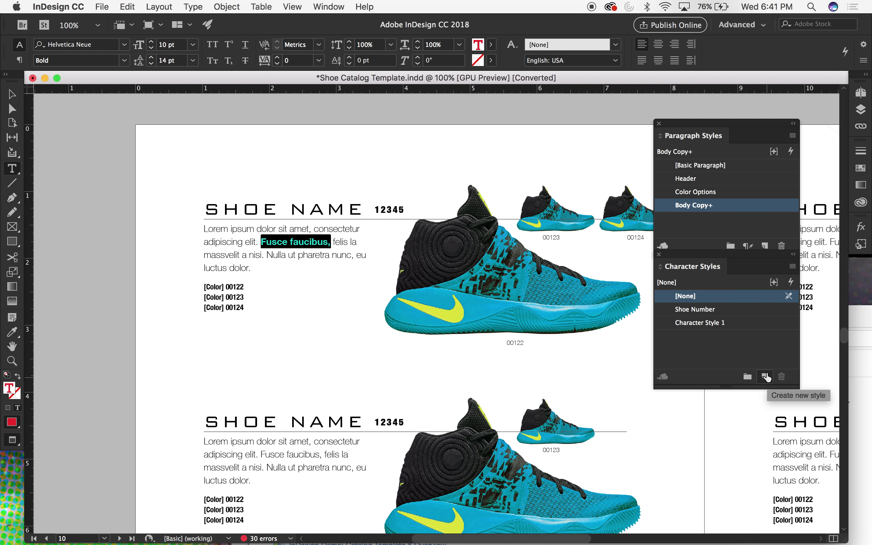
double_click(746, 326)
type("B")
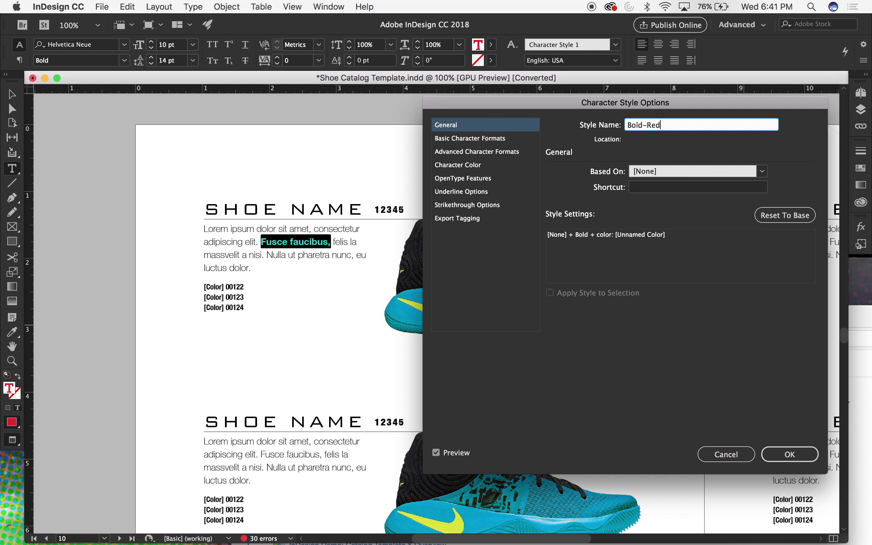
type("old-Red")
key("Return")
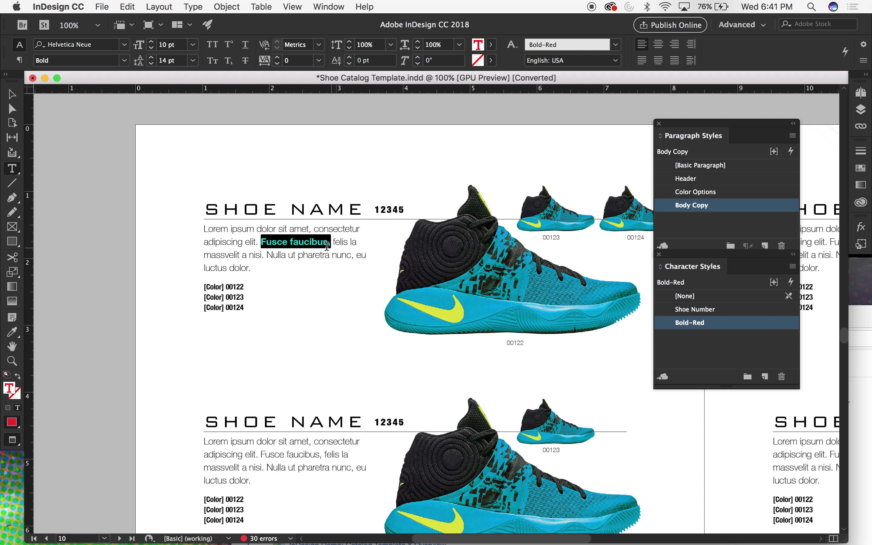
Apply the Bold-Red character style to "Fusce faucibus," in the second shoe description on page 10
scroll(310, 389, "down", 4)
scroll(310, 389, "right", 1)
left_click_drag(287, 386, 324, 386)
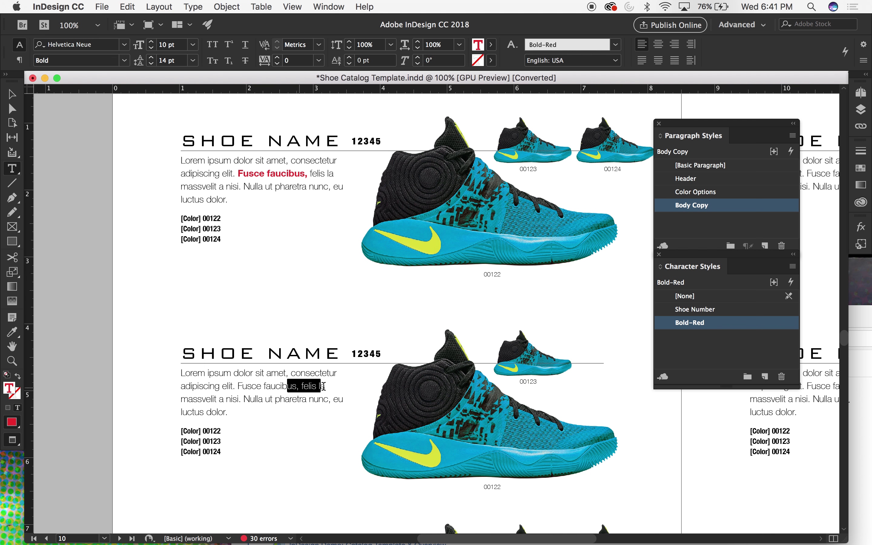
left_click_drag(238, 386, 297, 385)
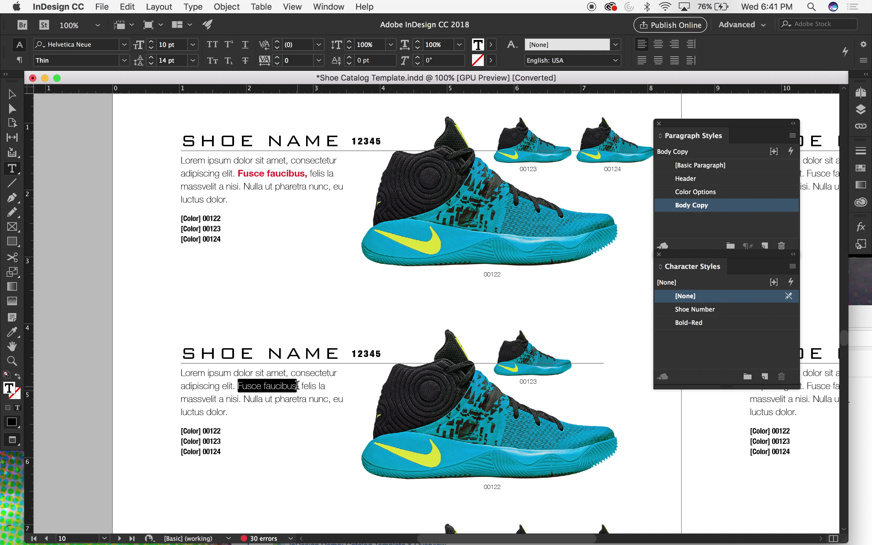
left_click(703, 323)
left_click(332, 363)
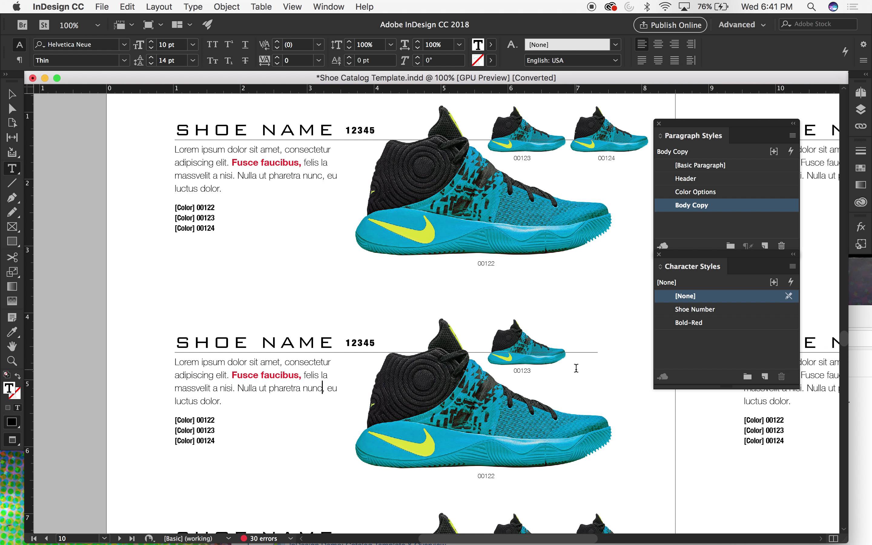
Apply the Bold-Red character style to "faucibus, felis la" in the second shoe description on page 11
scroll(576, 367, "right", 5)
scroll(576, 368, "right", 5)
scroll(575, 367, "down", 4)
left_click_drag(554, 310, 614, 311)
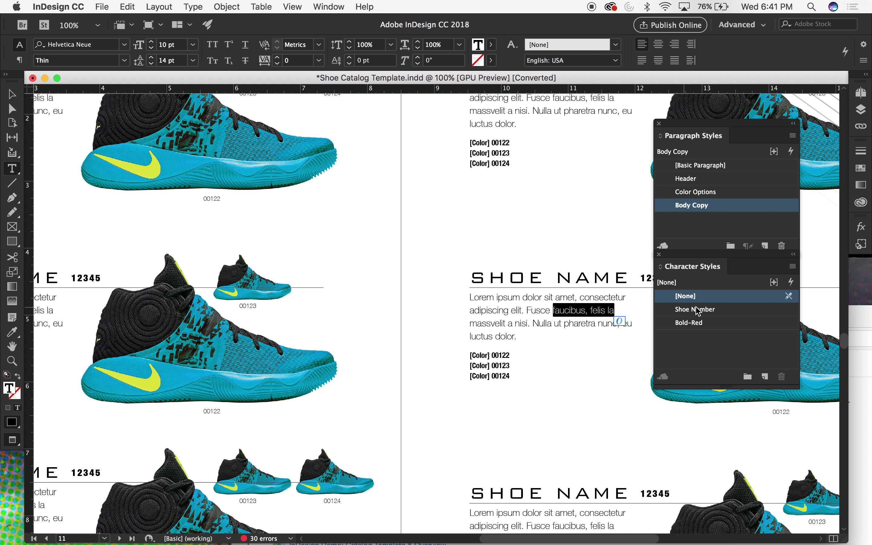
left_click(694, 324)
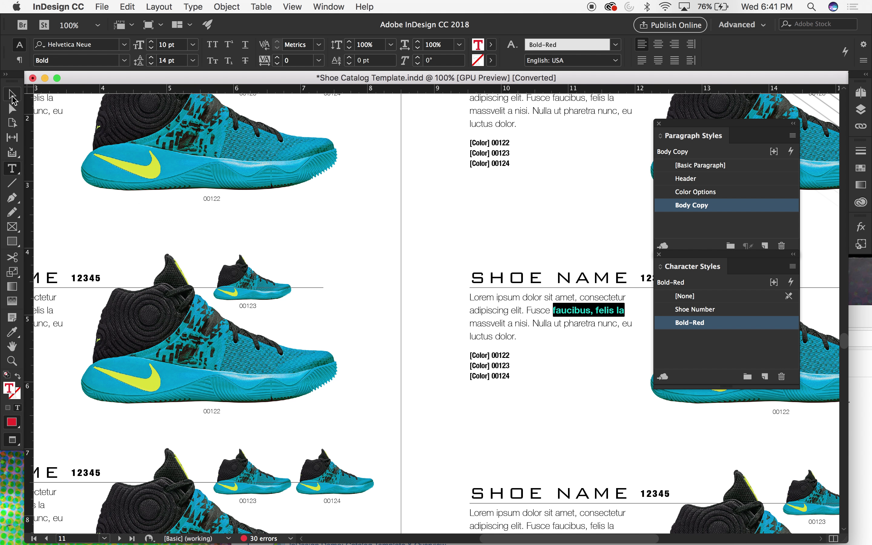
left_click(12, 95)
Change the font style of the Bold-Red character style to Bold Italic
scroll(166, 237, "left", 5)
scroll(165, 236, "up", 2)
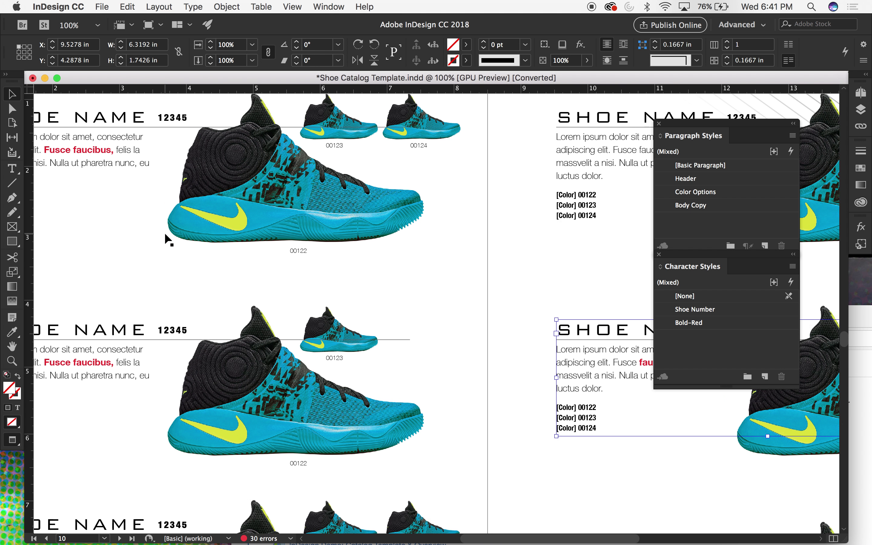
scroll(165, 234, "left", 3)
scroll(165, 234, "up", 2)
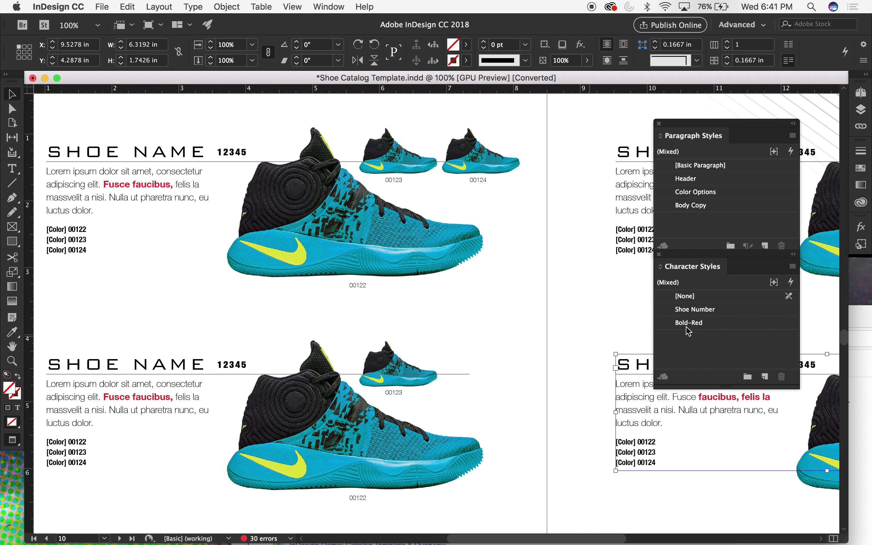
double_click(746, 325)
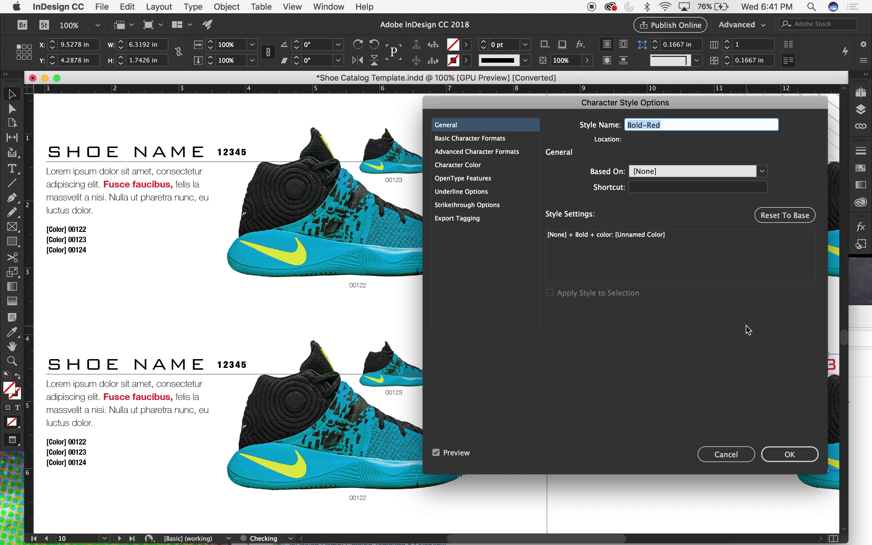
left_click(470, 140)
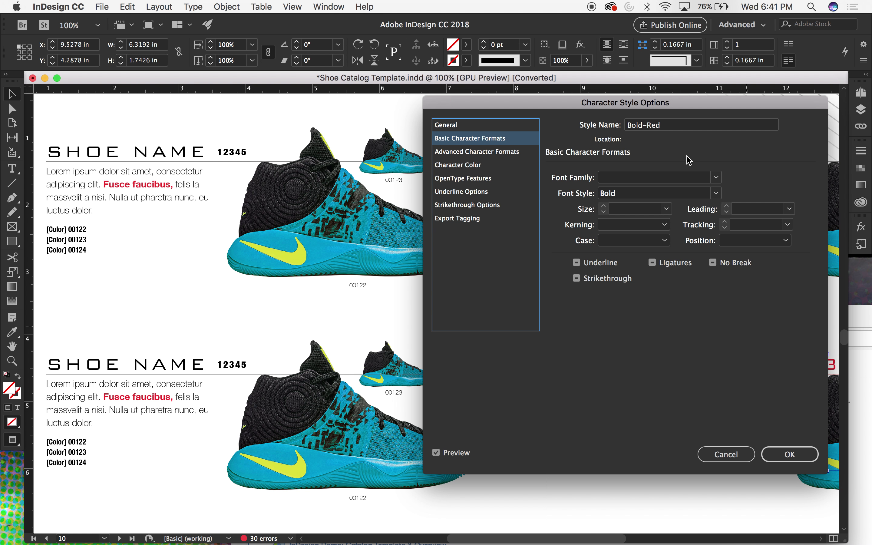
left_click(715, 194)
left_click(634, 218)
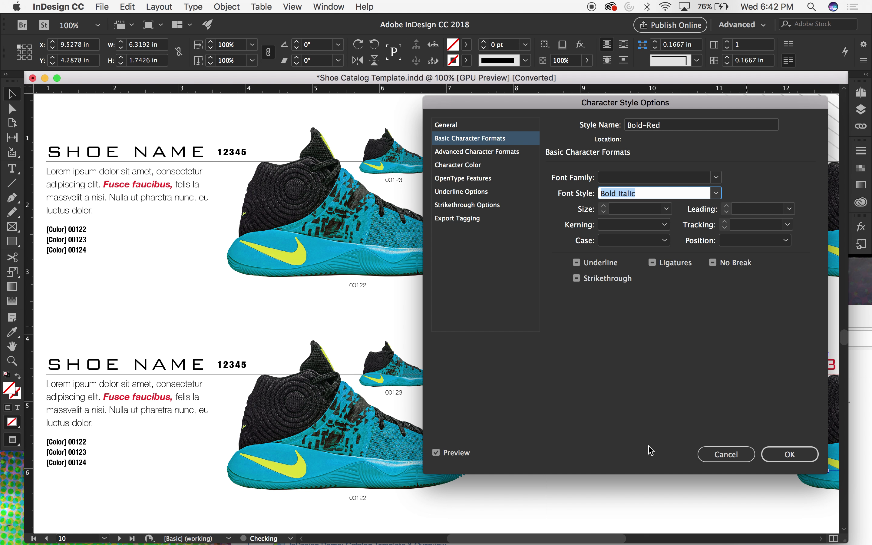
left_click(790, 454)
Undo the Bold Italic change and the application of Bold-Red to the whole second text frame on page 11, then deselect the frame
scroll(289, 326, "down", 2)
scroll(289, 326, "right", 1)
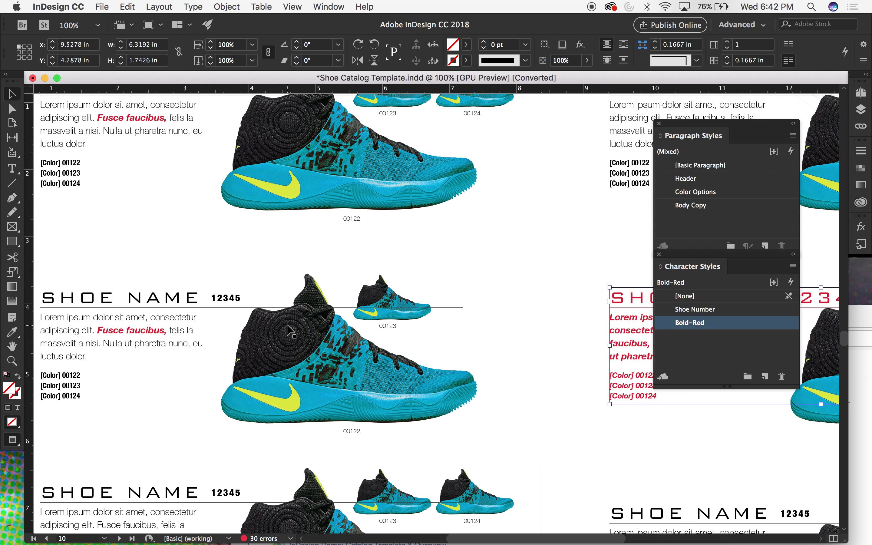
scroll(287, 326, "down", 2)
scroll(286, 326, "right", 4)
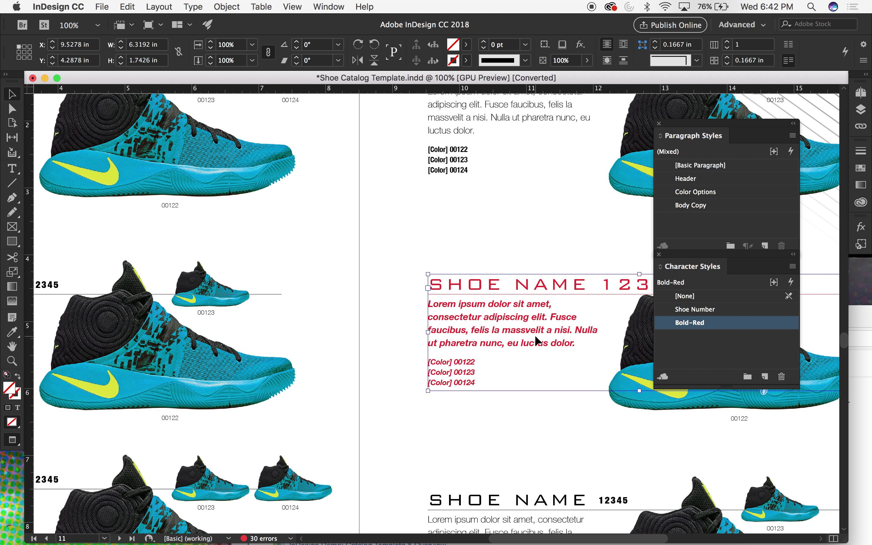
key("super+z")
key("super+z")
left_click(485, 251)
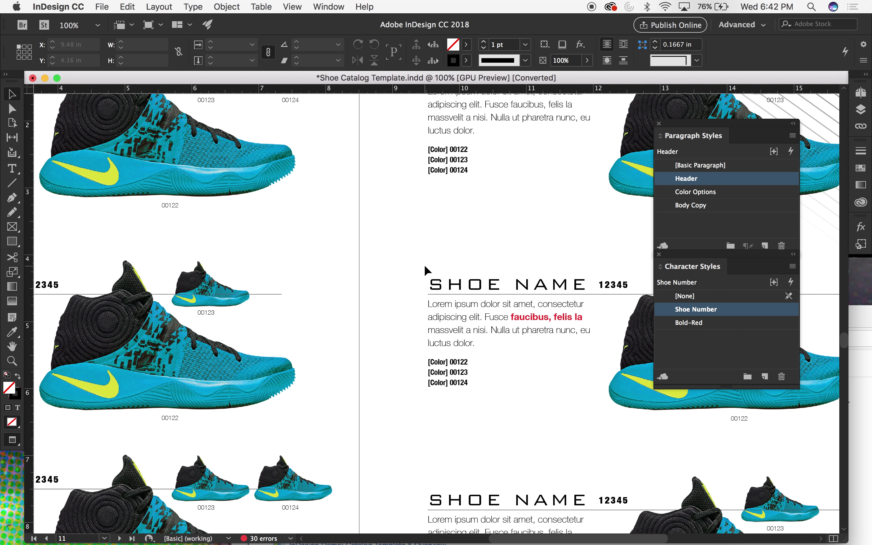
Try applying the Bold-Red character style to the whole second text frame on page 11, undo it and deselect the frame
left_click(491, 299)
left_click(733, 324)
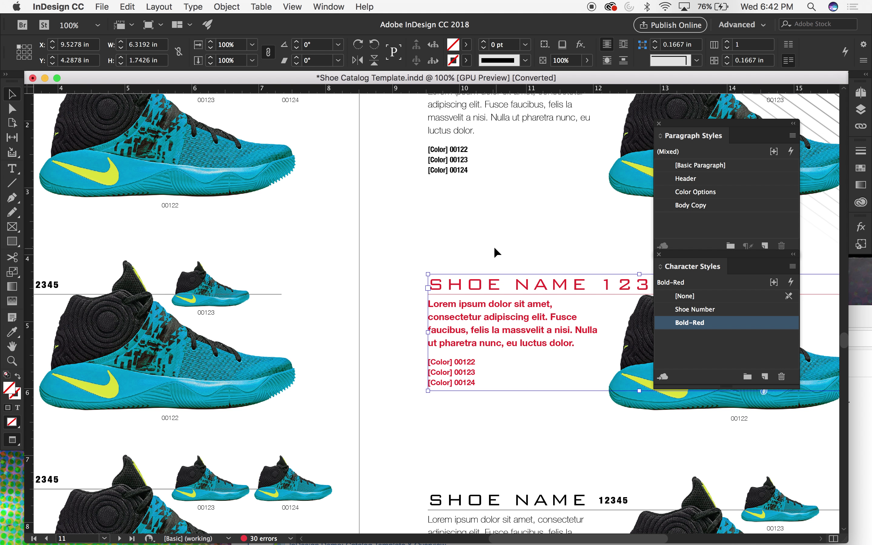
key("super+z")
left_click(466, 246)
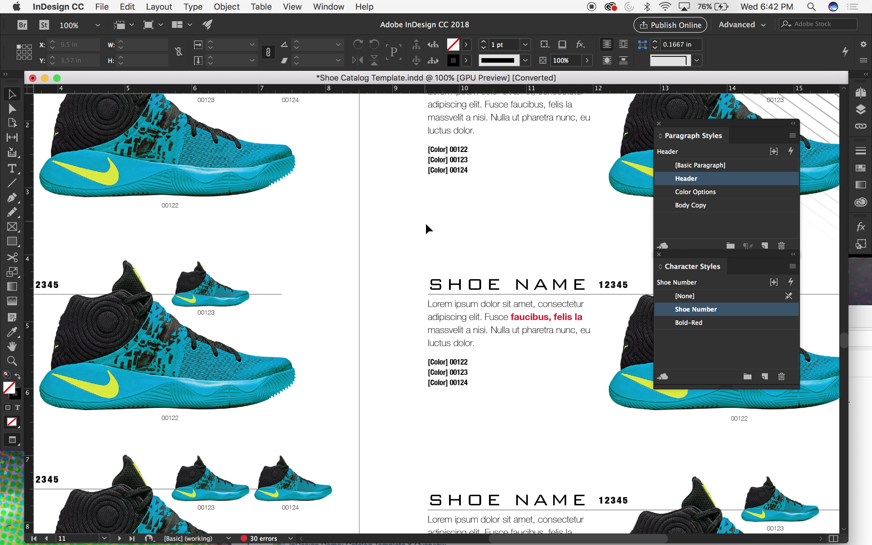
Change the font style of the Bold-Red character style to Bold Italic for every phrase that uses it
key("super+minus")
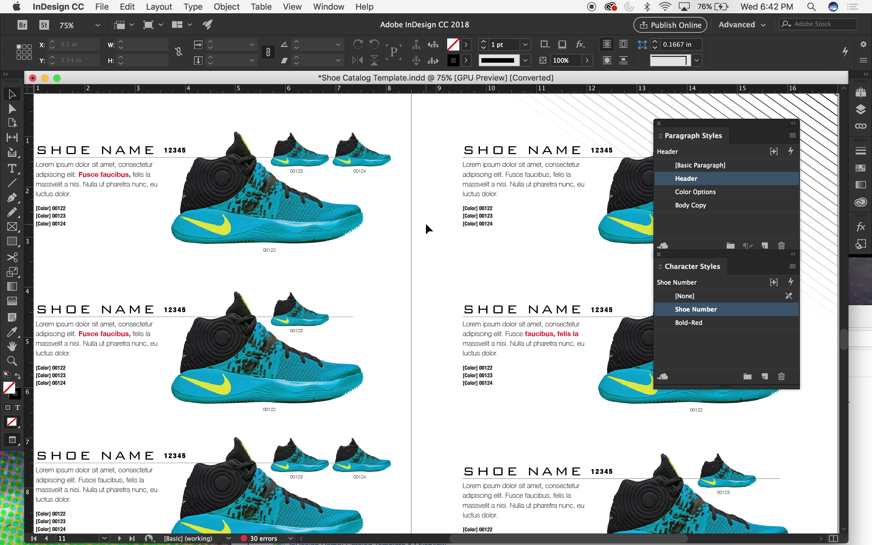
scroll(425, 222, "left", 2)
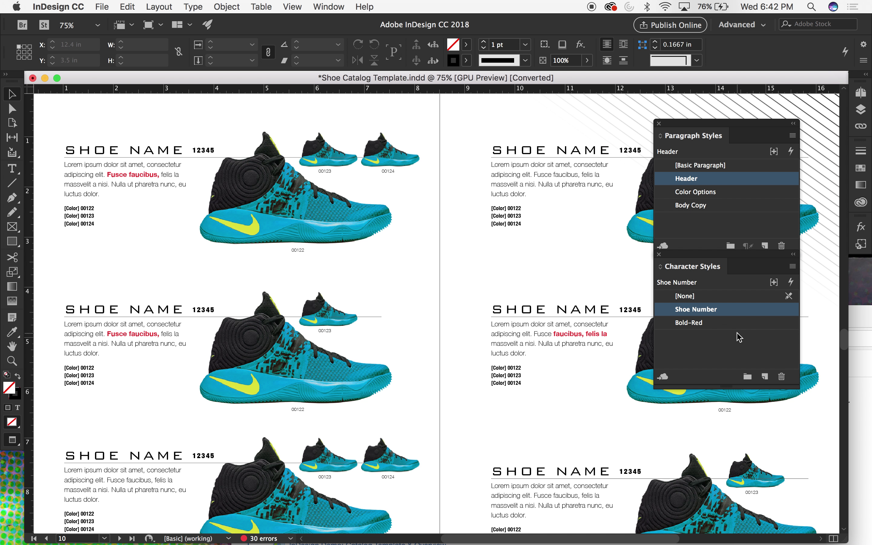
double_click(753, 323)
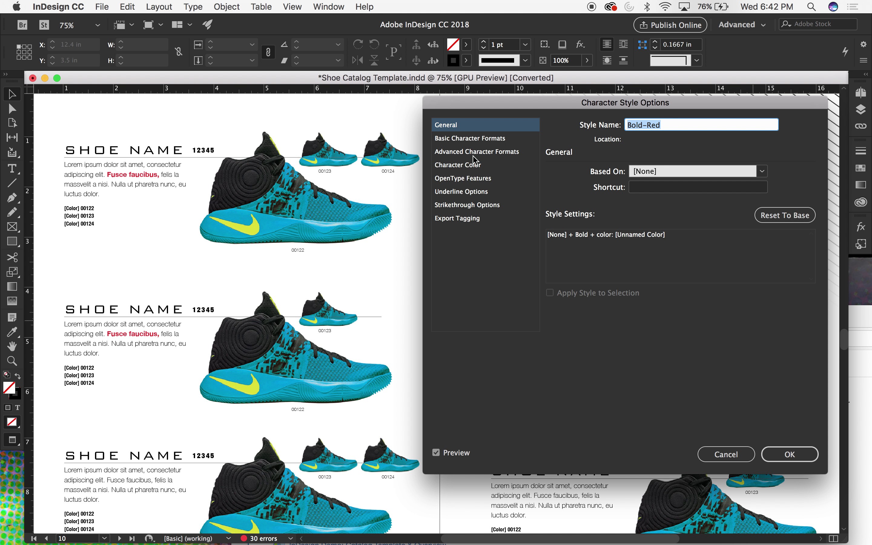
left_click(474, 155)
left_click(468, 140)
left_click(716, 194)
left_click(672, 224)
left_click(787, 455)
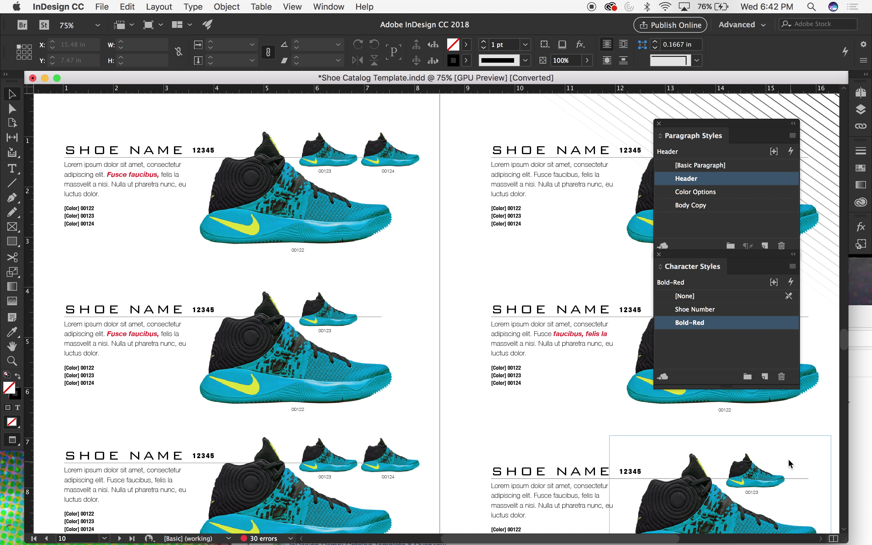
Examine how the Bold-Red phrases look in the shoe descriptions across pages 10 and 11
scroll(434, 270, "left", 3)
scroll(434, 270, "down", 1)
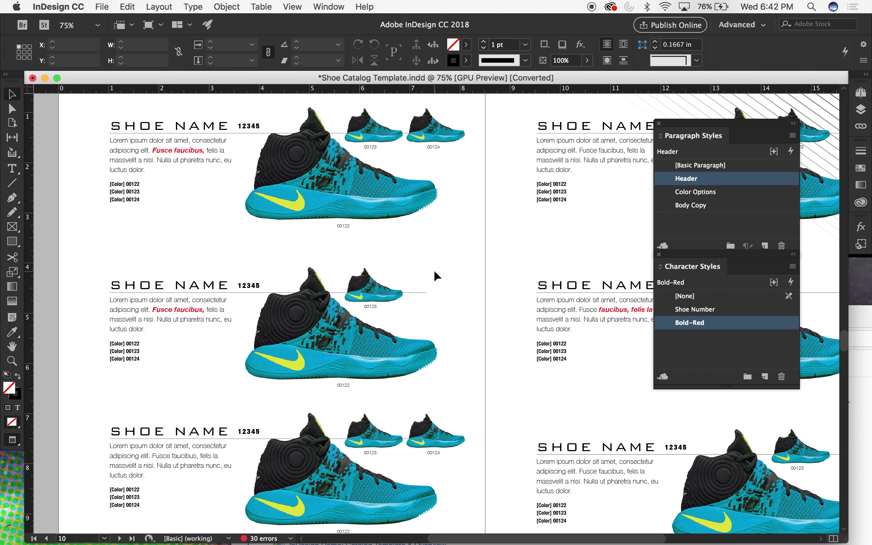
scroll(193, 238, "down", 1)
scroll(193, 238, "up", 2)
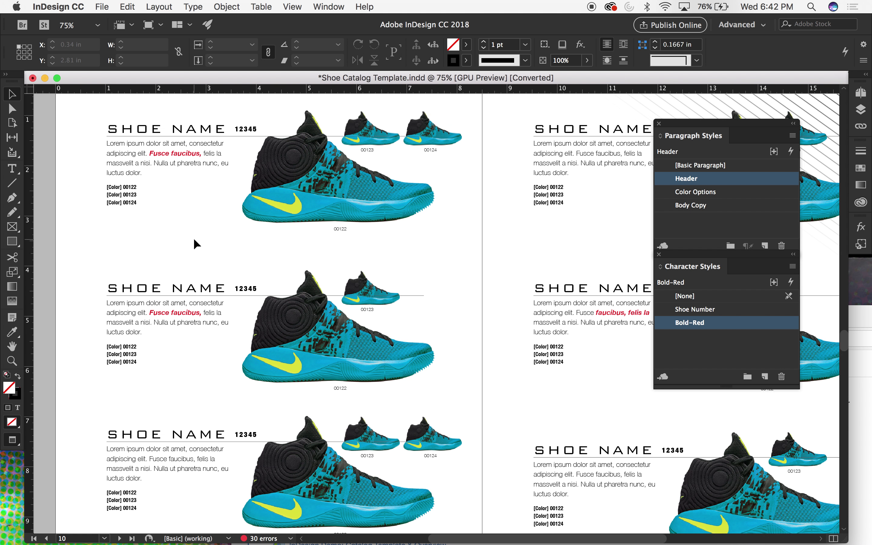
scroll(193, 238, "left", 1)
scroll(193, 238, "down", 1)
scroll(193, 239, "down", 1)
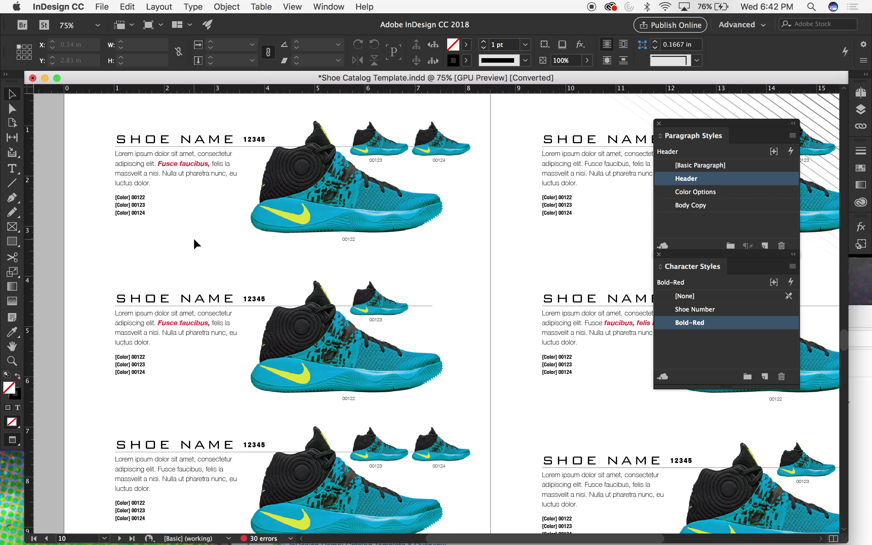
scroll(194, 239, "up", 1)
scroll(194, 239, "right", 1)
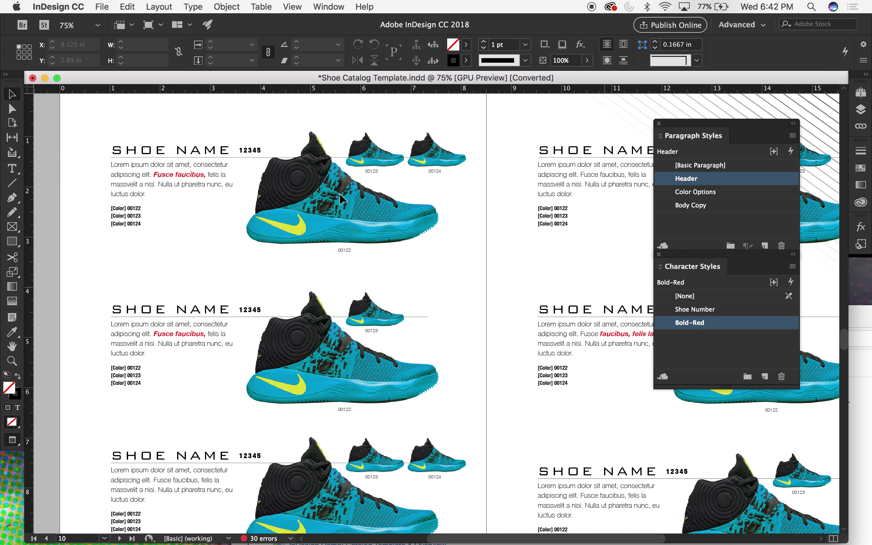
scroll(207, 246, "left", 3)
scroll(207, 246, "up", 1)
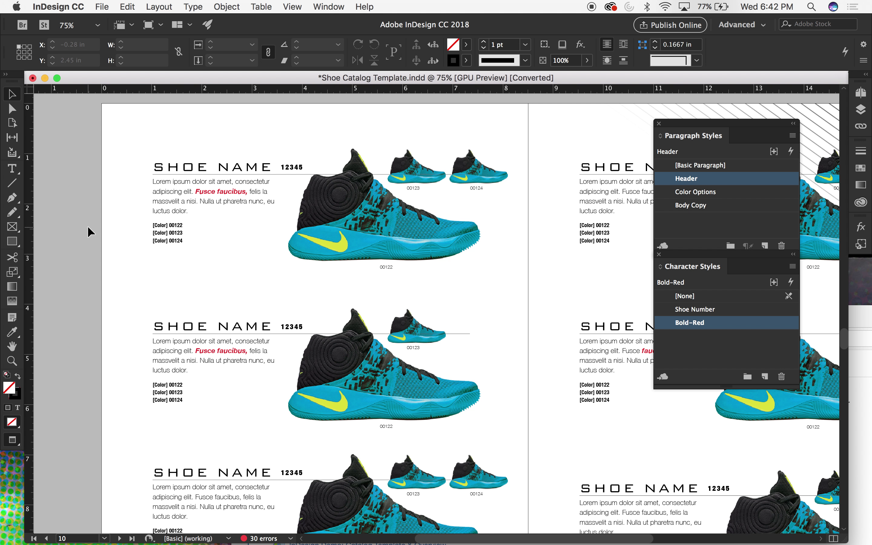
Override the font of the first "SHOE NAME" heading on page 10 with Gotham and deselect the text
double_click(191, 166)
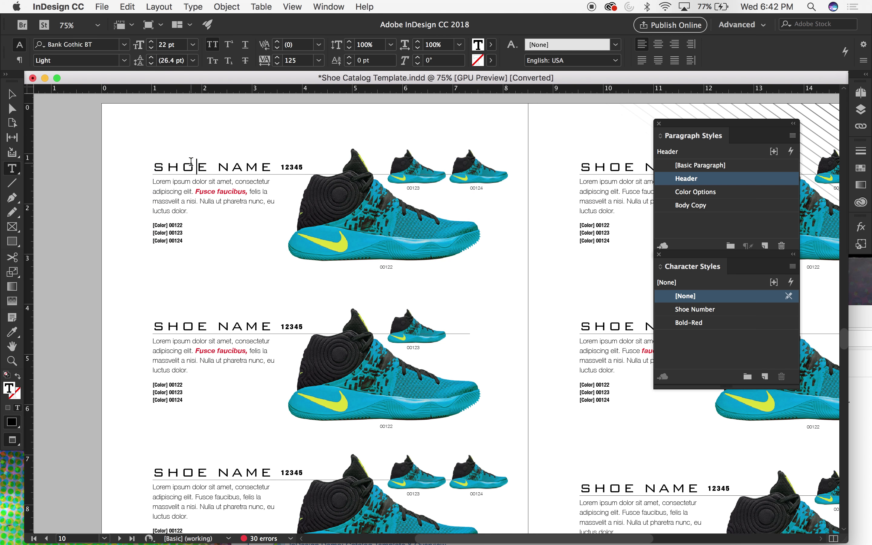
left_click_drag(268, 167, 137, 171)
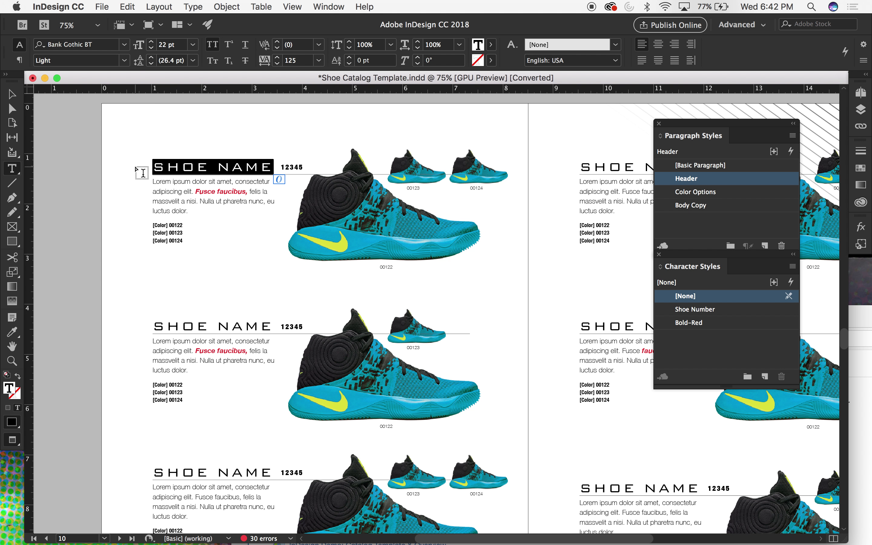
left_click(124, 44)
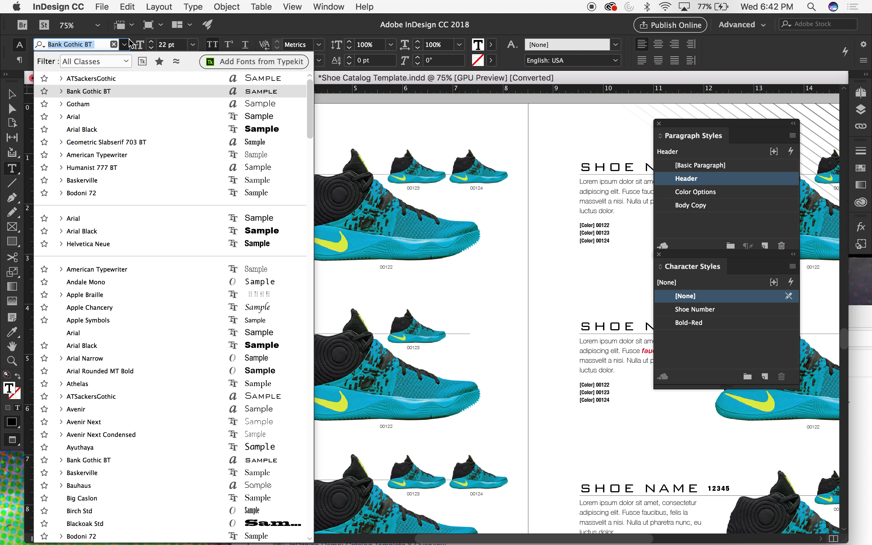
left_click(104, 104)
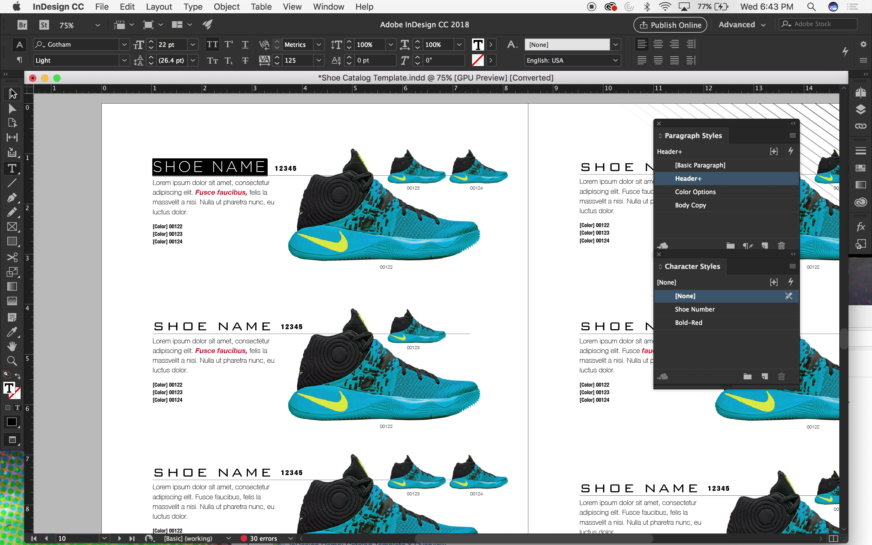
left_click(12, 94)
left_click(90, 166)
left_click(230, 176)
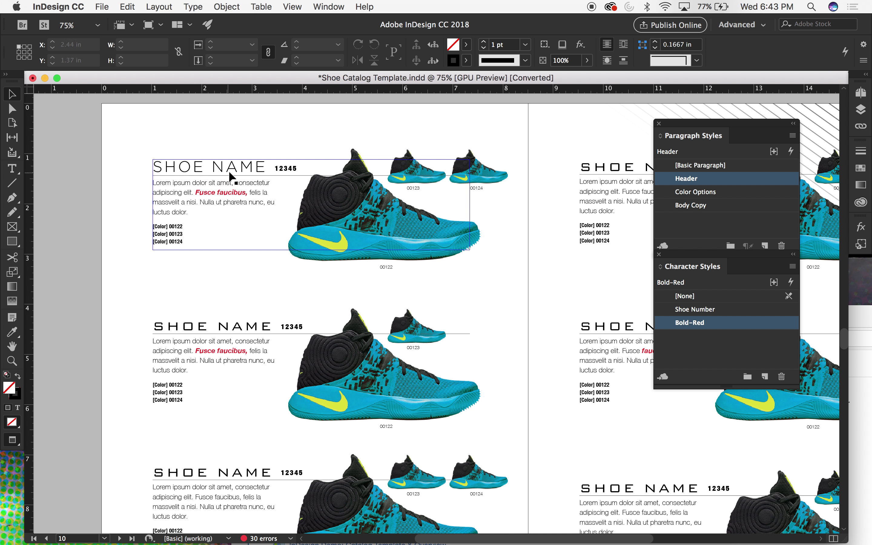
Set the font size of the first "SHOE NAME" heading on page 10 to 30 pt
double_click(231, 166)
left_click_drag(267, 167, 157, 166)
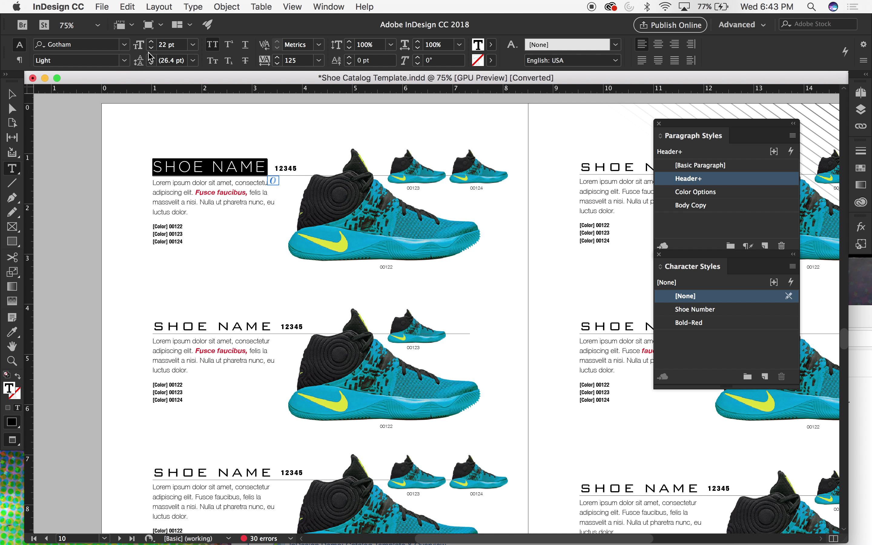
left_click(161, 45)
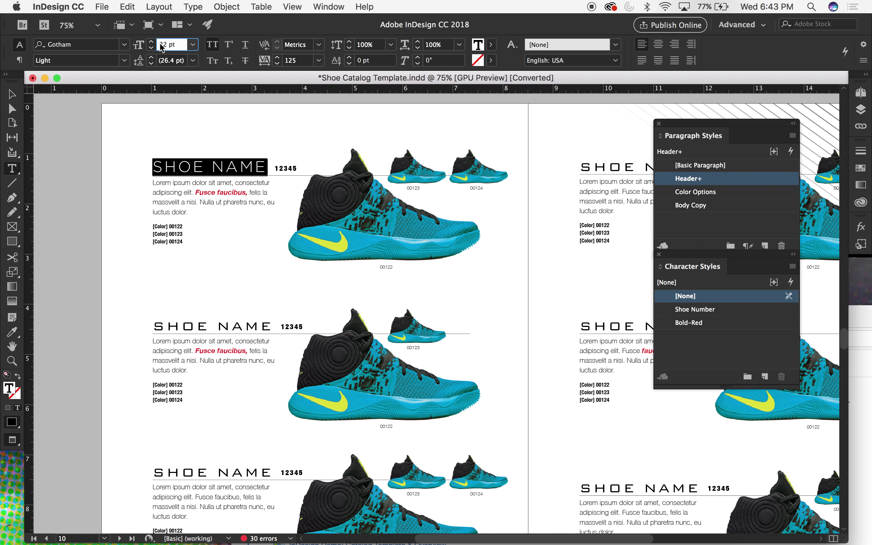
type("30")
key("Return")
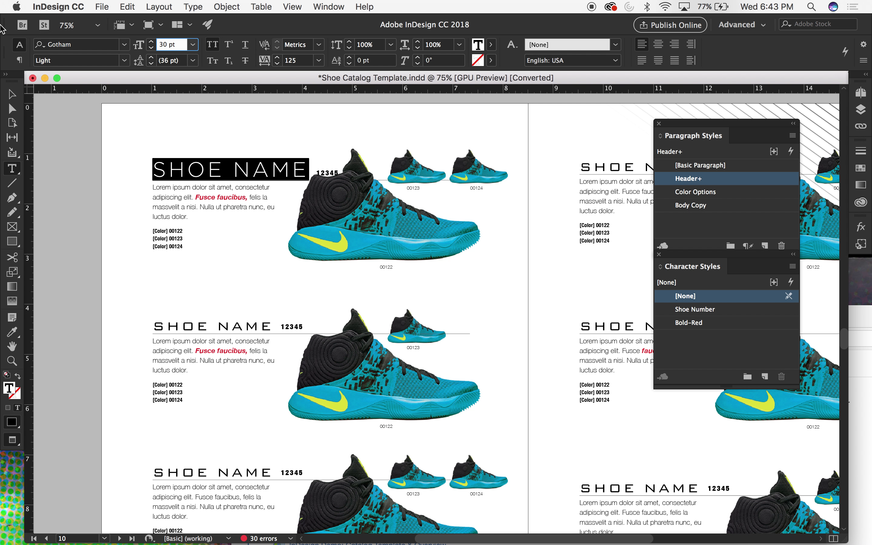
left_click(11, 93)
Override the font of the first "SHOE NAME" heading on page 11 with American Typewriter and deselect its frame
key("super+minus")
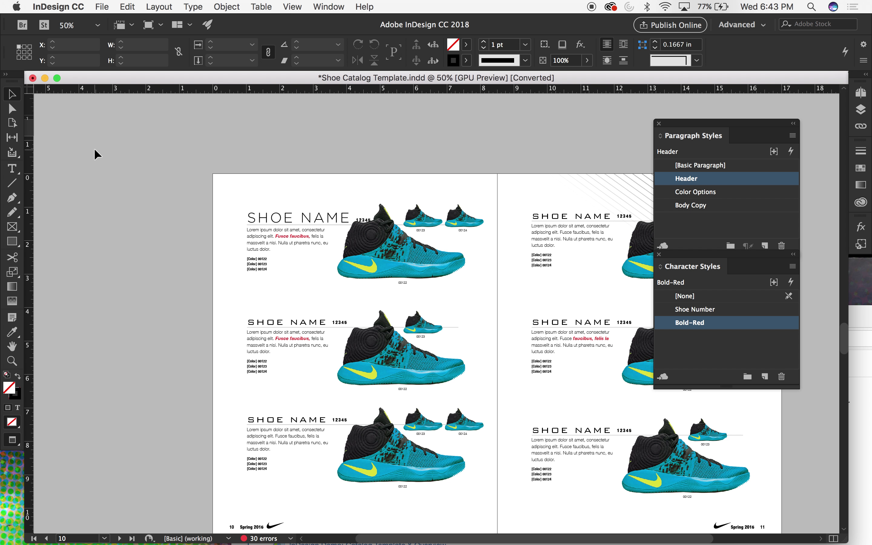
double_click(596, 215)
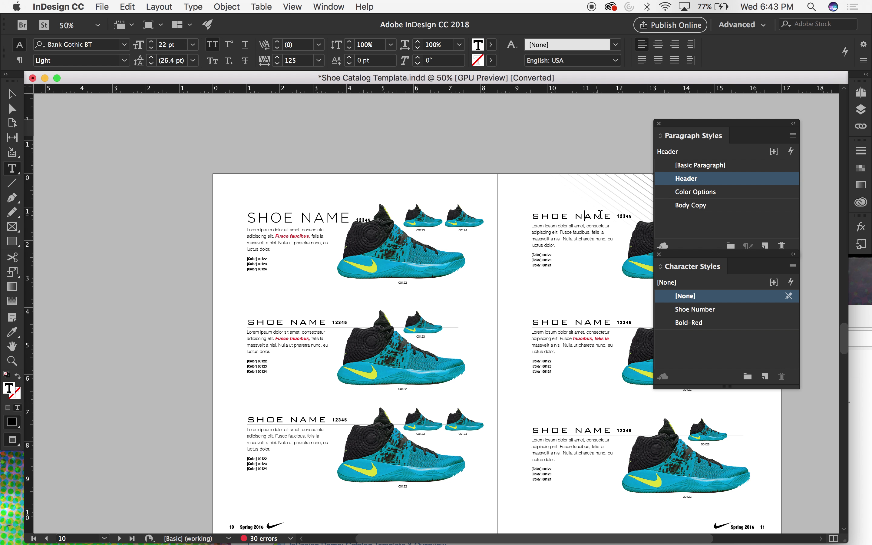
left_click_drag(612, 214, 512, 207)
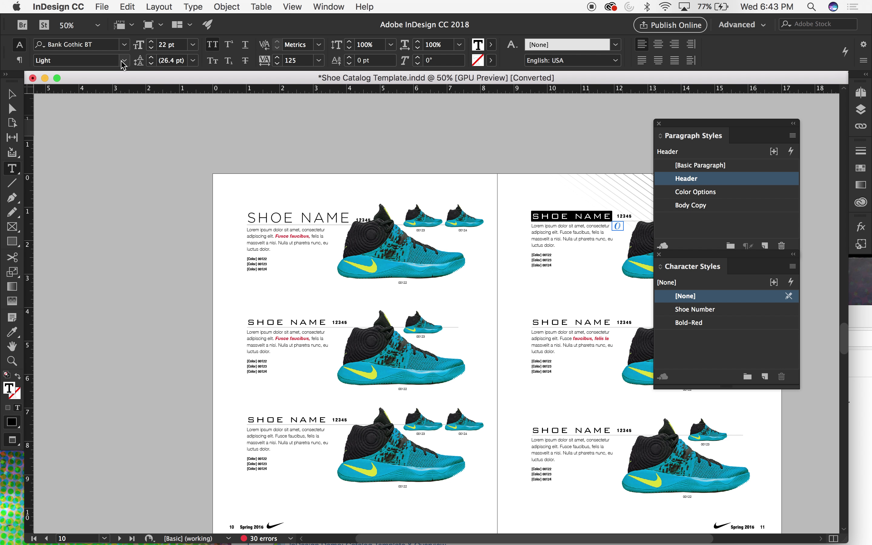
left_click(124, 44)
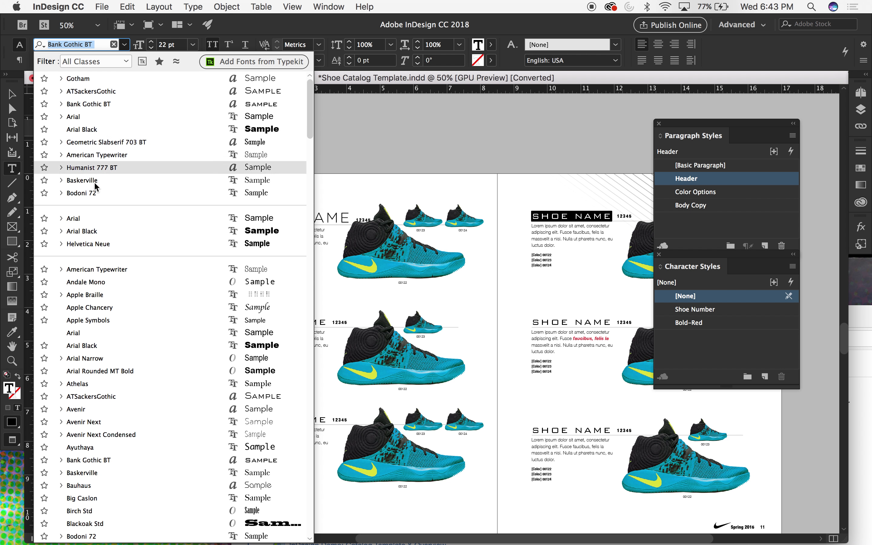
left_click(99, 272)
left_click(11, 94)
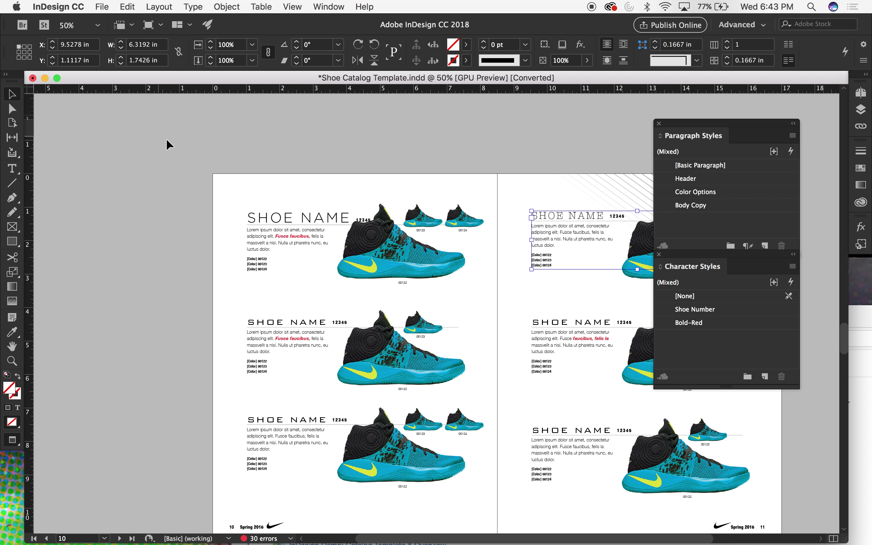
left_click(168, 144)
Create a paragraph style from the first heading on page 11, apply it to that heading and name it "American Typewriter"
scroll(168, 145, "right", 2)
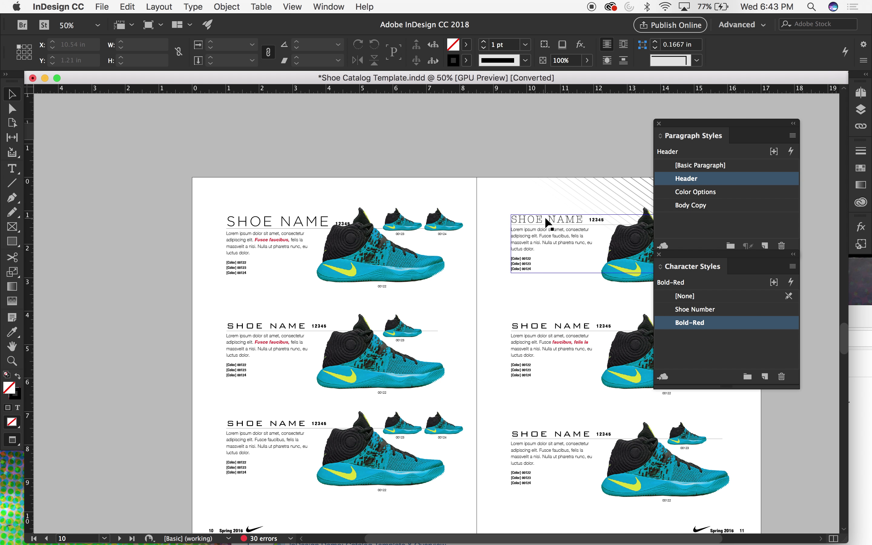
double_click(547, 222)
left_click_drag(583, 218, 510, 221)
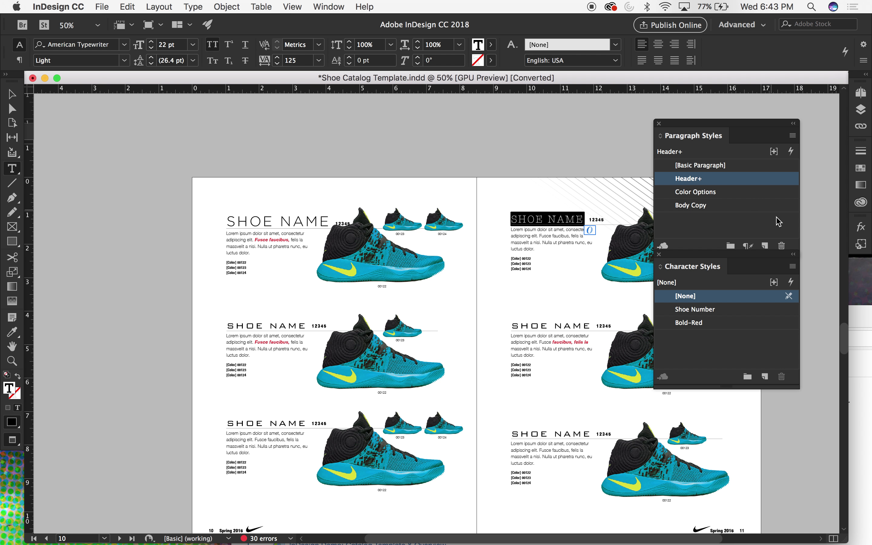
left_click(765, 248)
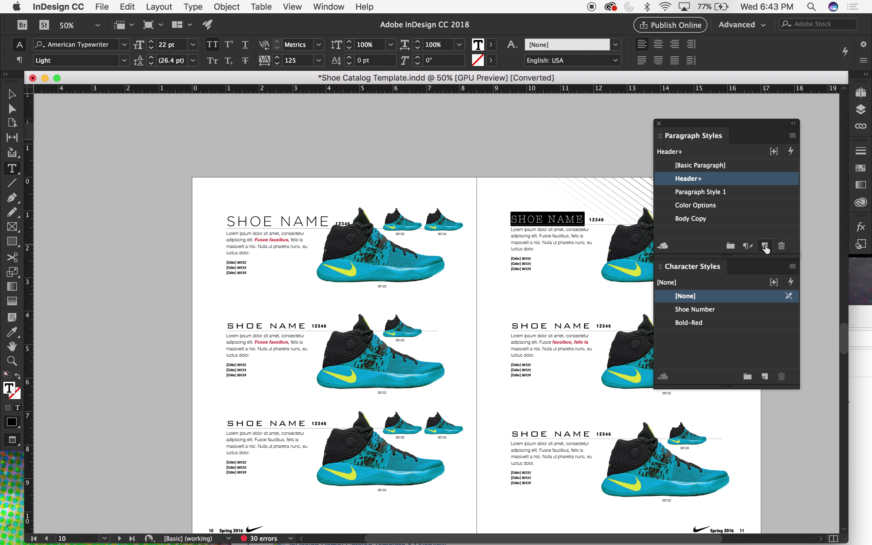
left_click(717, 191)
double_click(711, 192)
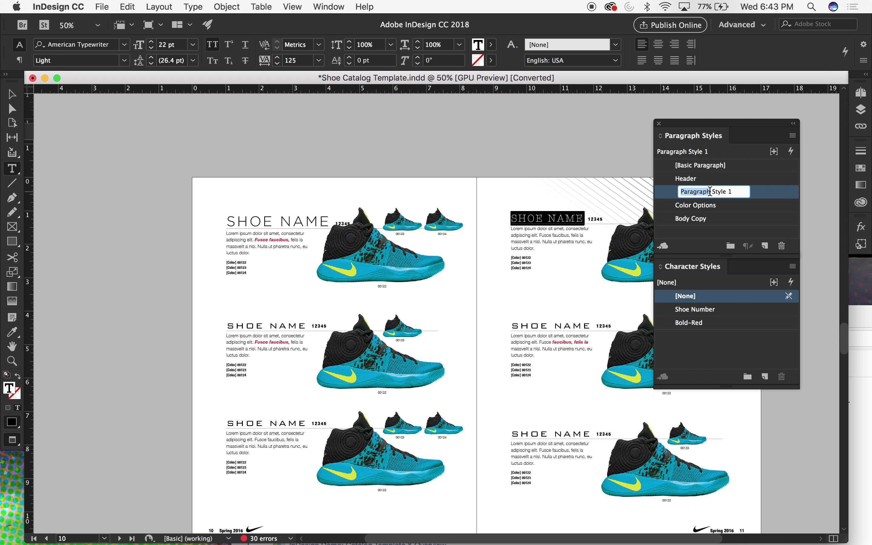
key("super+a")
type("American Typewriter")
key("Return")
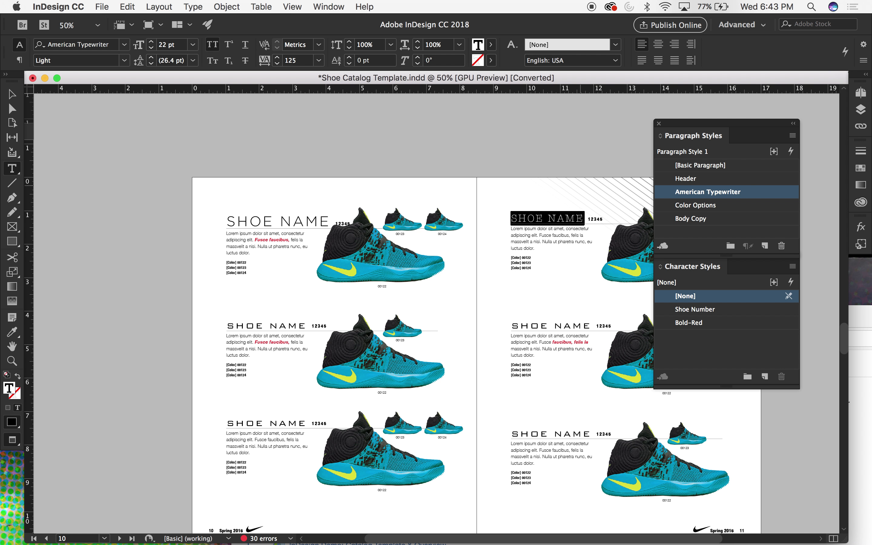
key("Escape")
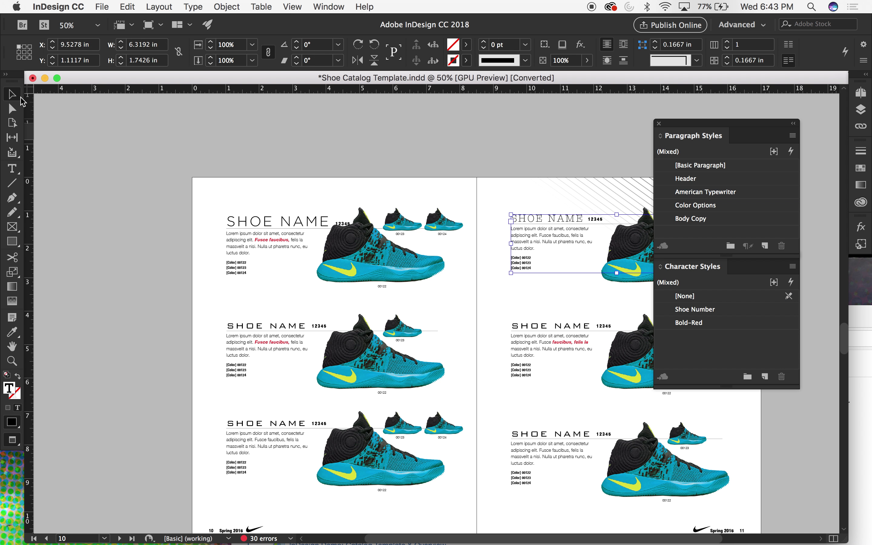
Check which paragraph style is assigned to the first "SHOE NAME" heading on page 11
left_click(282, 146)
scroll(328, 144, "right", 2)
scroll(328, 144, "down", 1)
scroll(330, 146, "down", 1)
double_click(525, 201)
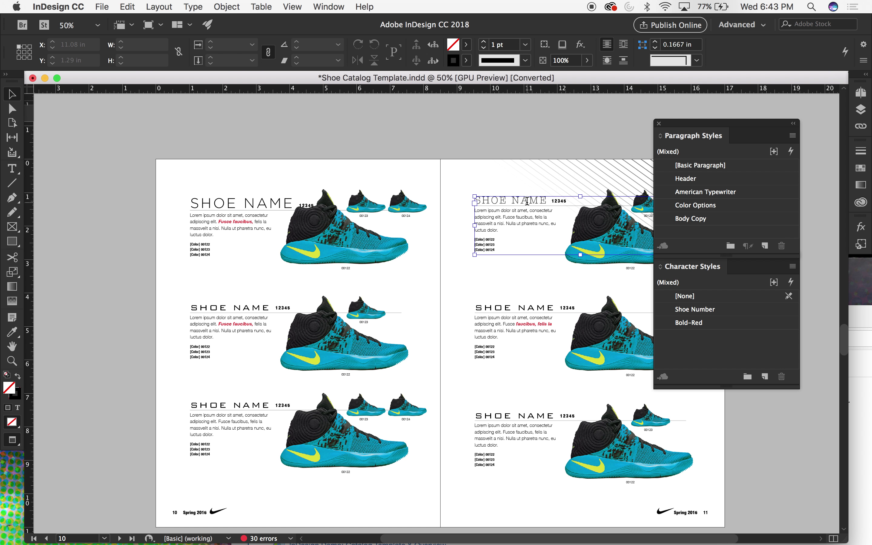
double_click(503, 200)
left_click_drag(550, 200, 473, 200)
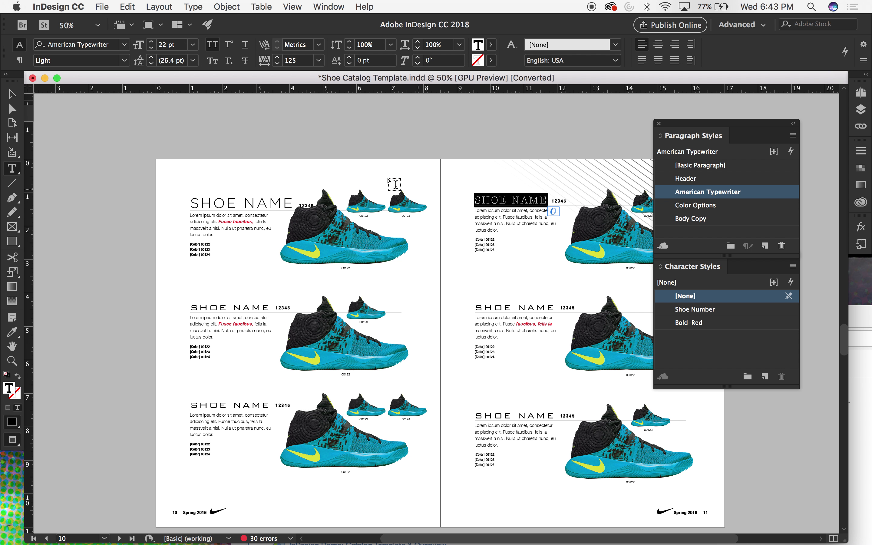
left_click(12, 94)
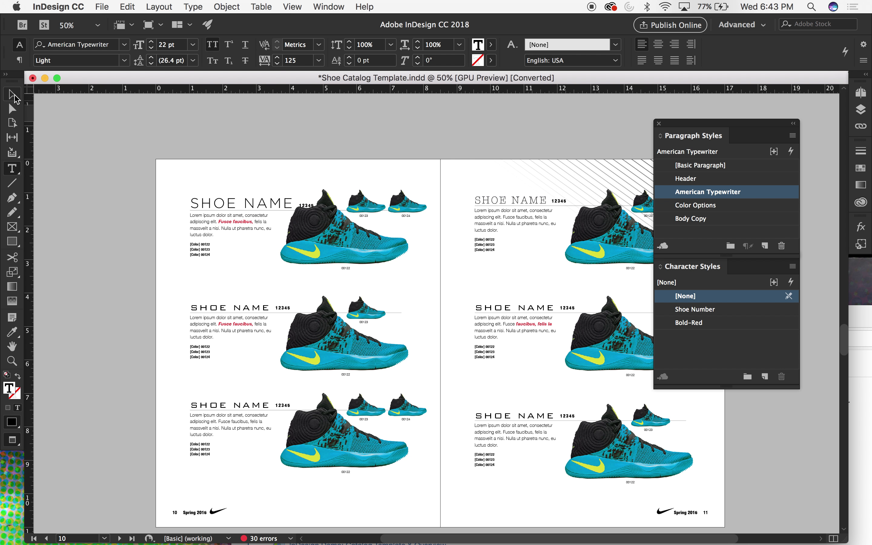
Delete the Header paragraph style and replace it with American Typewriter
left_click(550, 142)
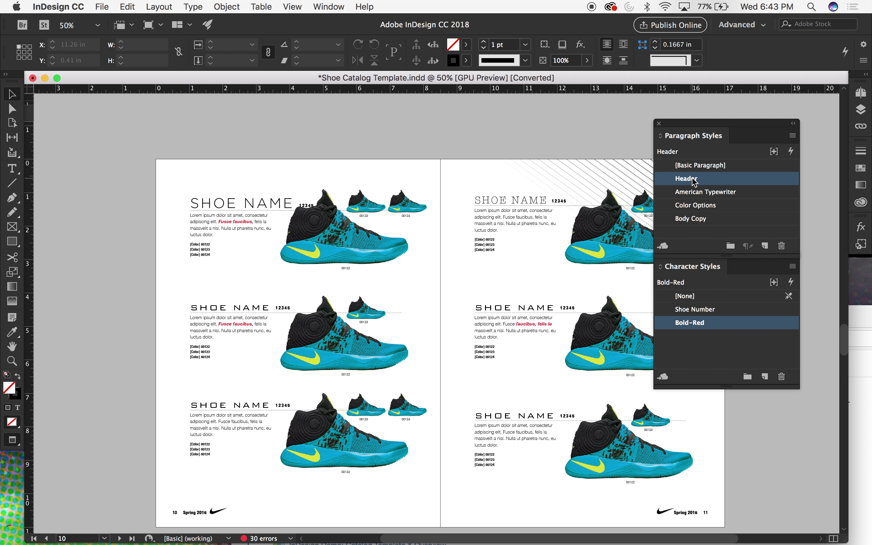
left_click_drag(695, 182, 782, 248)
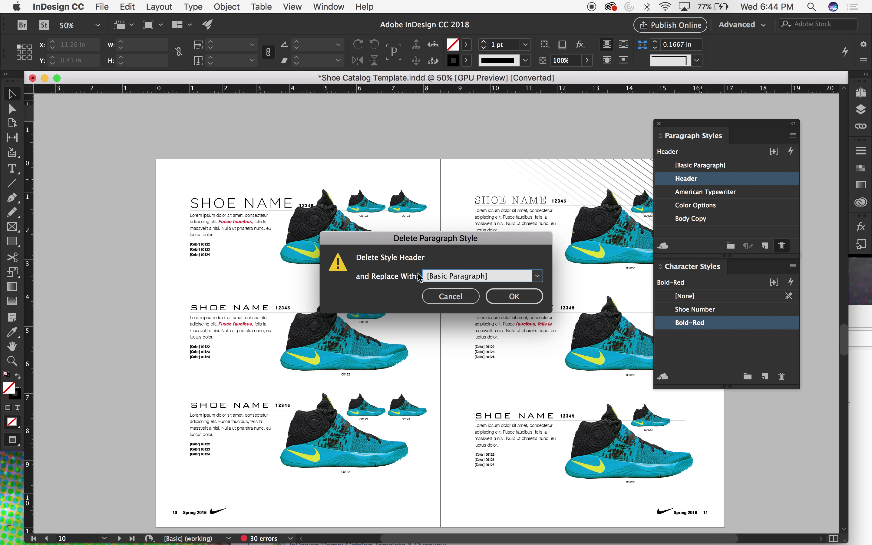
left_click(537, 276)
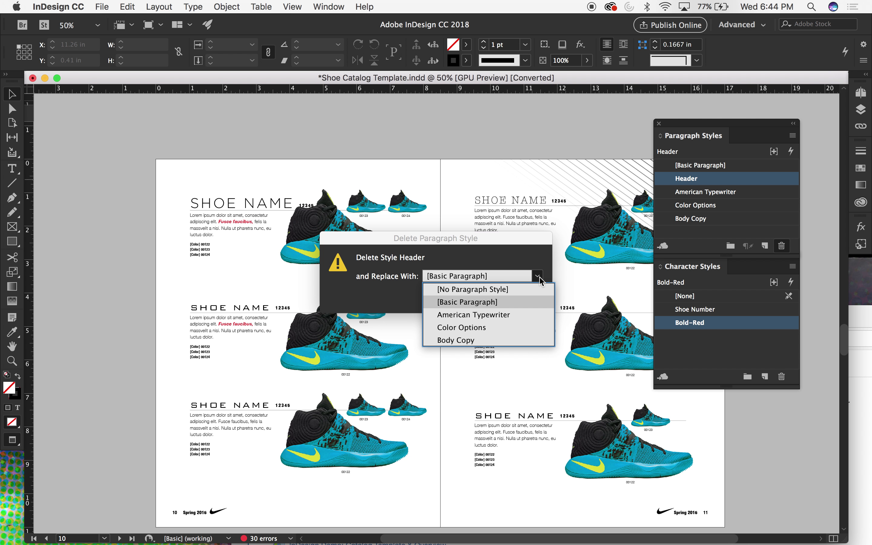
left_click(512, 314)
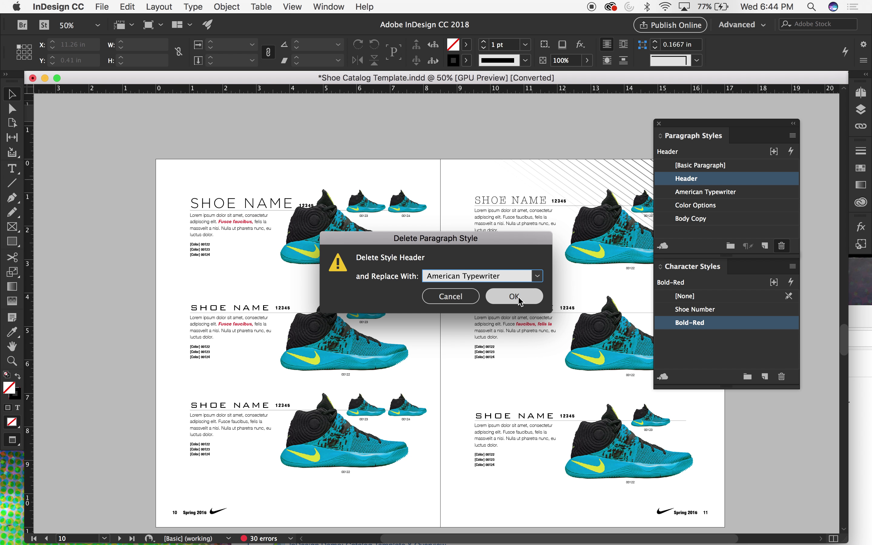
left_click(512, 303)
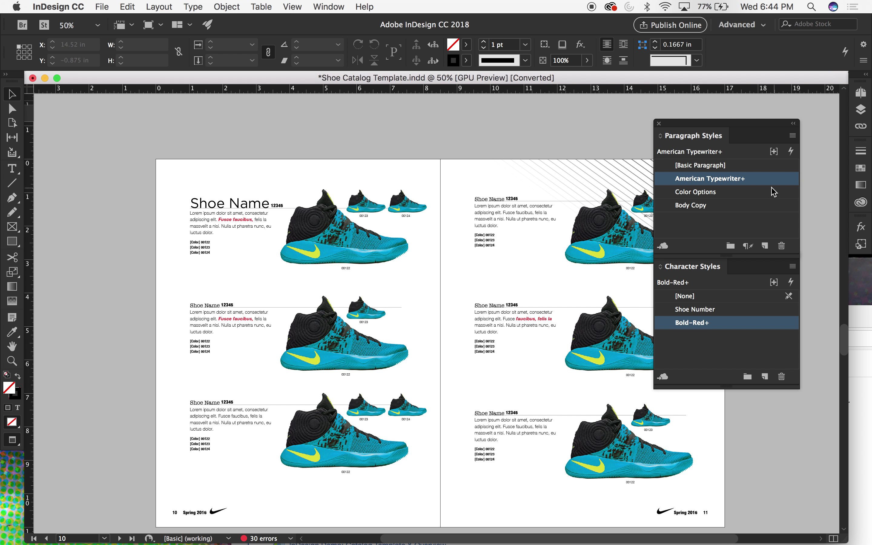
Clear the style overrides from the first "Shoe Name" heading on page 10 by reapplying the American Typewriter paragraph style
double_click(250, 202)
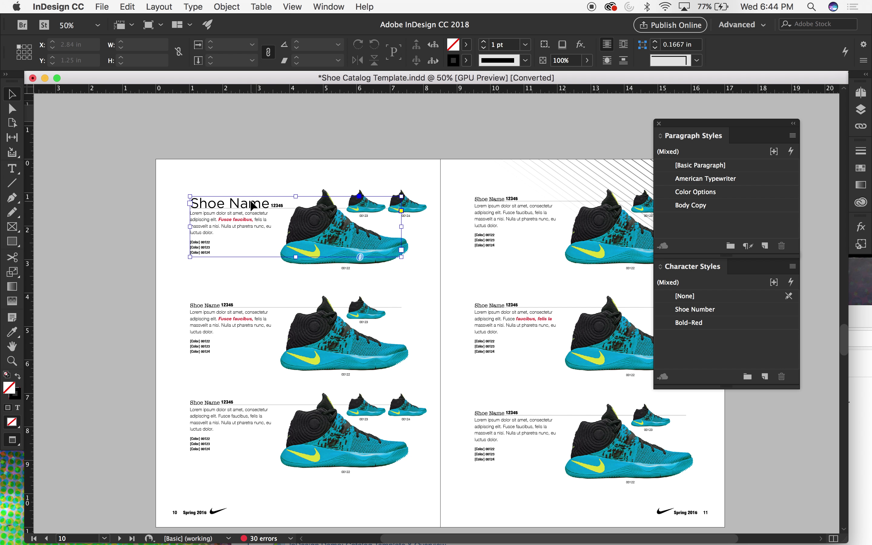
triple_click(221, 202)
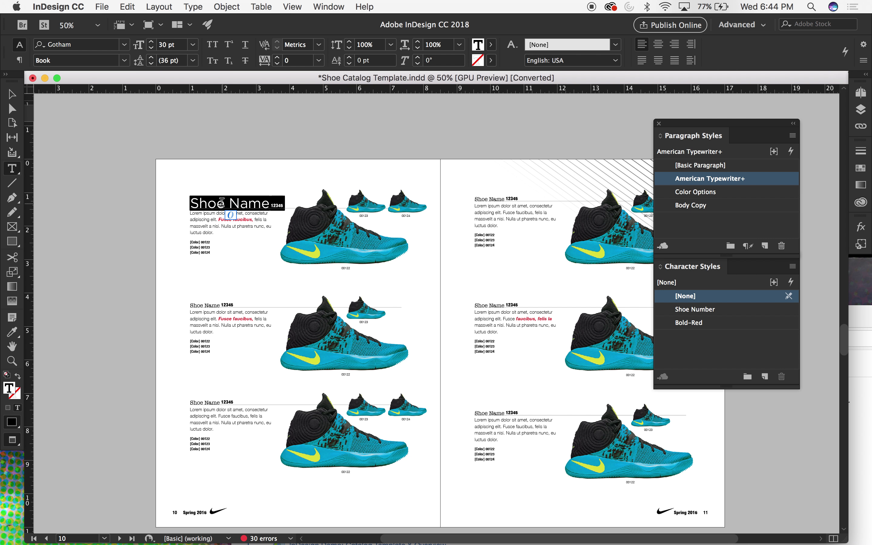
left_click(747, 179, "alt")
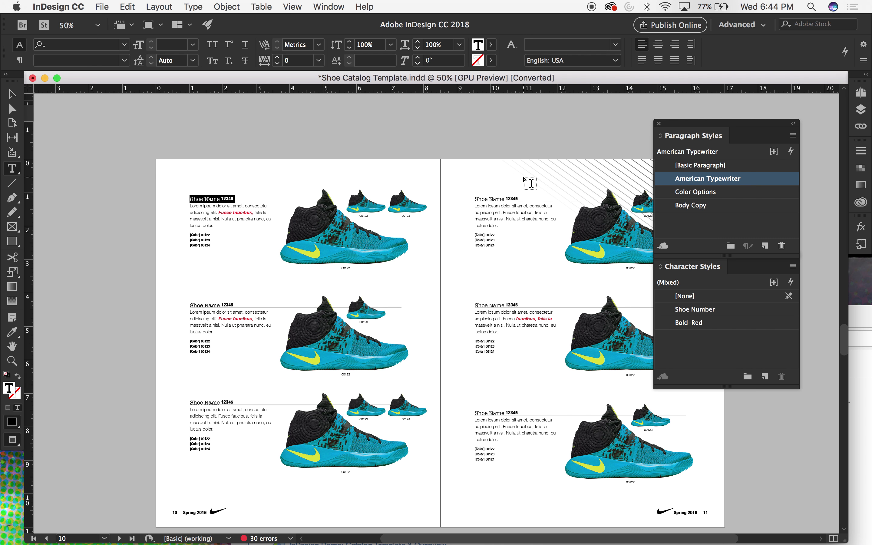
Edit the American Typewriter paragraph style and set its font size to 30 pt
double_click(769, 180)
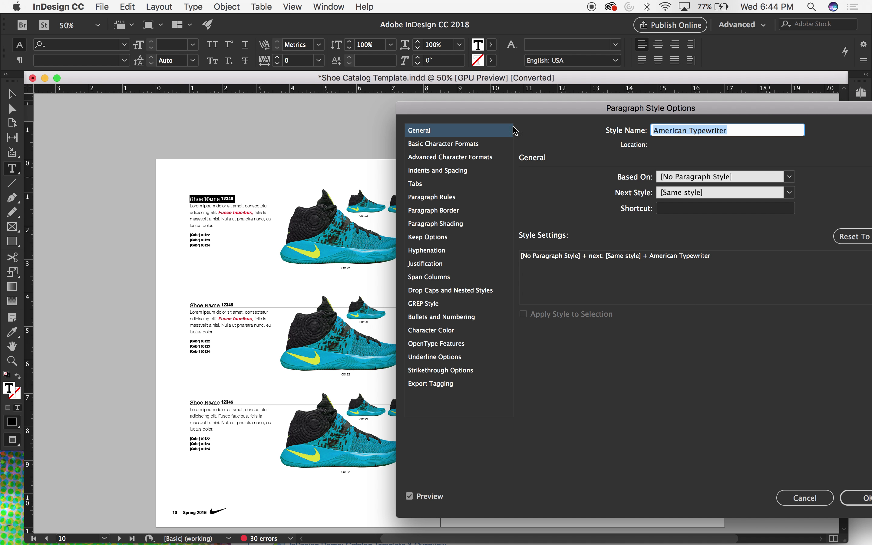
left_click(456, 145)
left_click(618, 216)
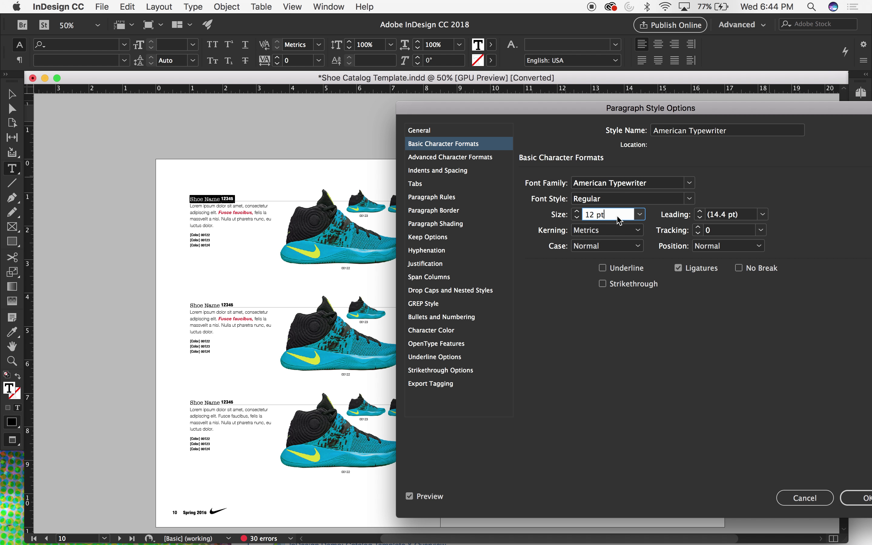
left_click_drag(614, 109, 656, 244)
type("30")
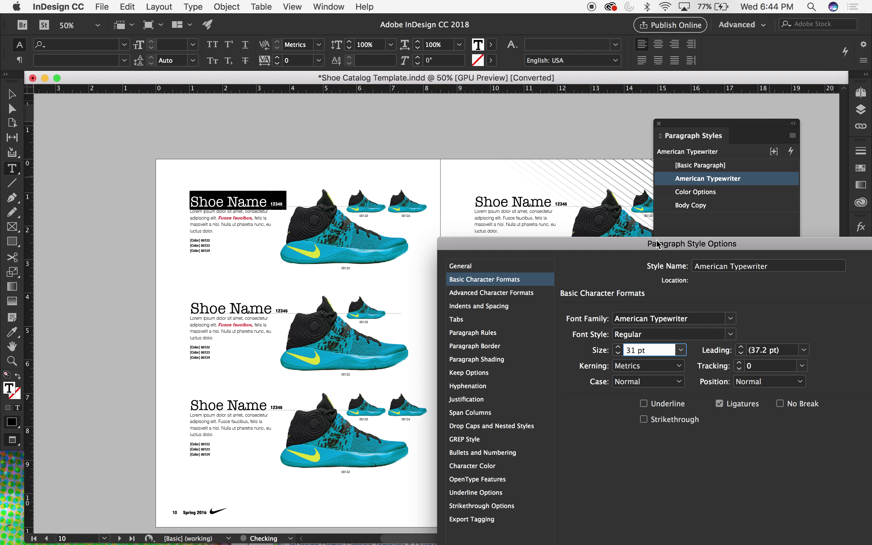
left_click(676, 337)
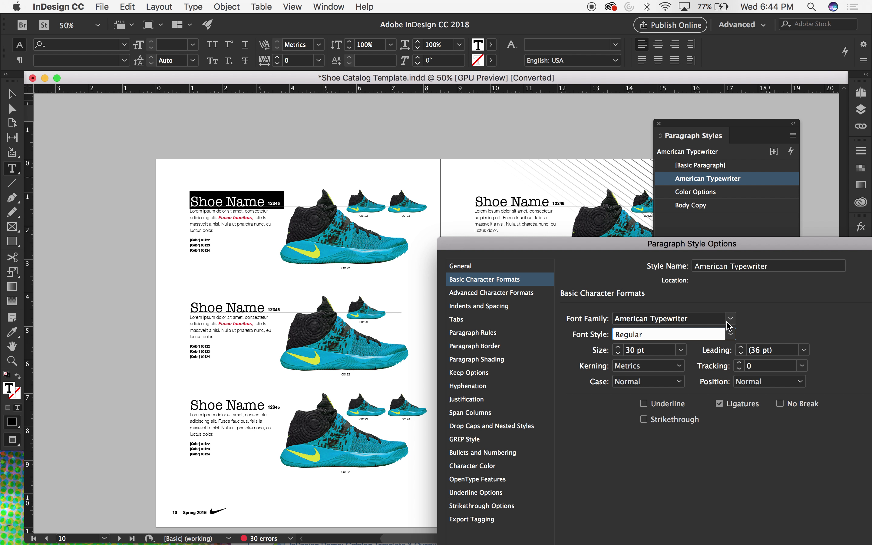
Set the American Typewriter style's font style to Light, accept the style options and deselect the heading
left_click(729, 334)
left_click(637, 384)
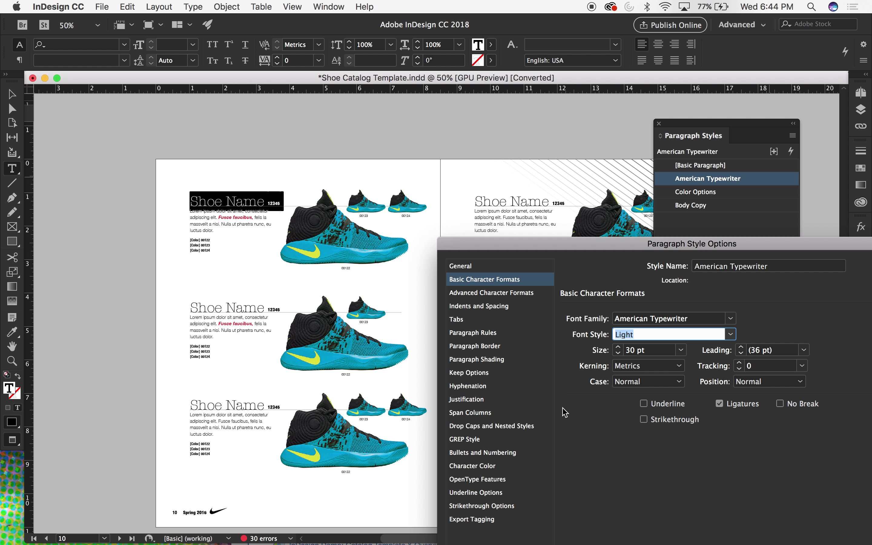
left_click_drag(597, 254, 431, 117)
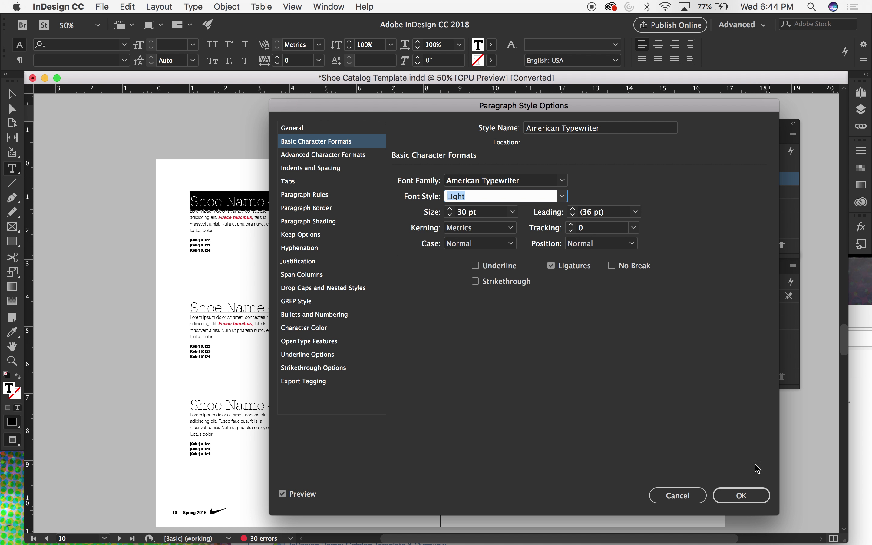
left_click(743, 496)
left_click(12, 94)
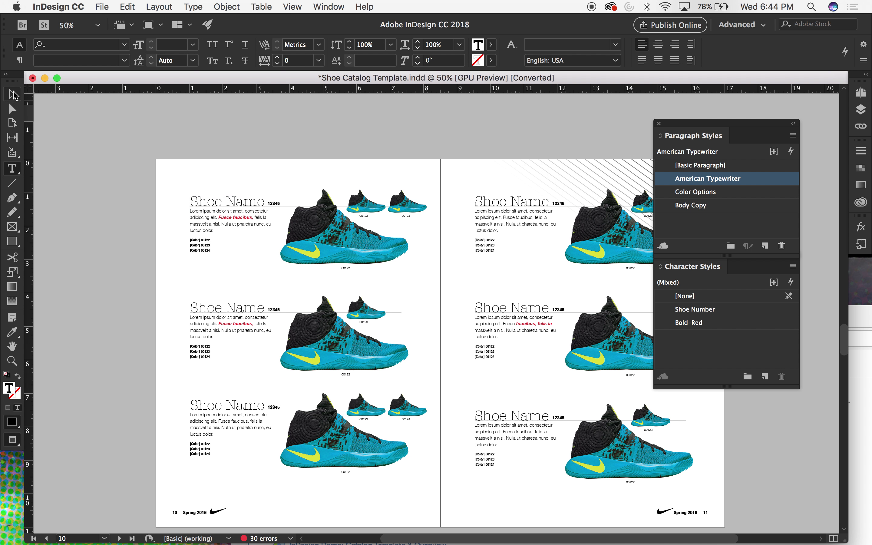
left_click(96, 136)
Examine the "Shoe Name" headings across the other catalog spreads for the edited heading style
scroll(235, 167, "down", 1)
scroll(236, 166, "right", 1)
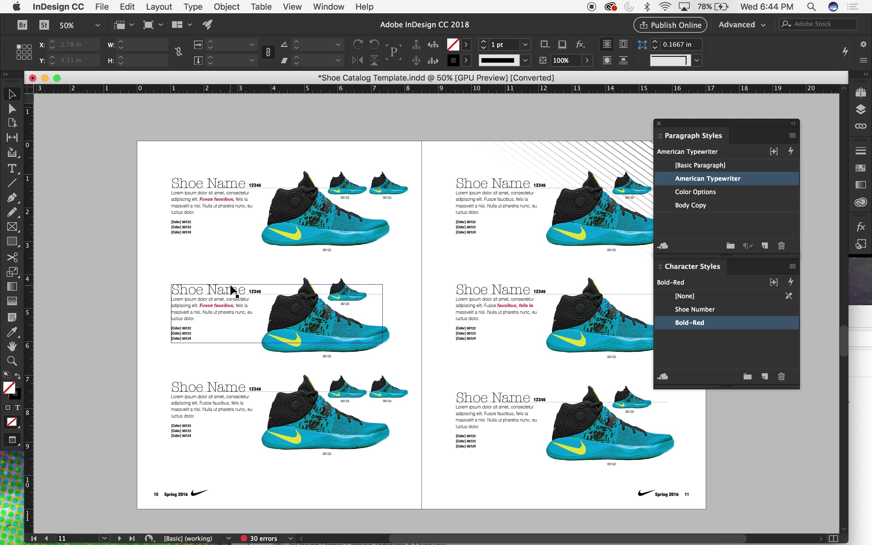
scroll(231, 286, "down", 10)
scroll(230, 285, "down", 10)
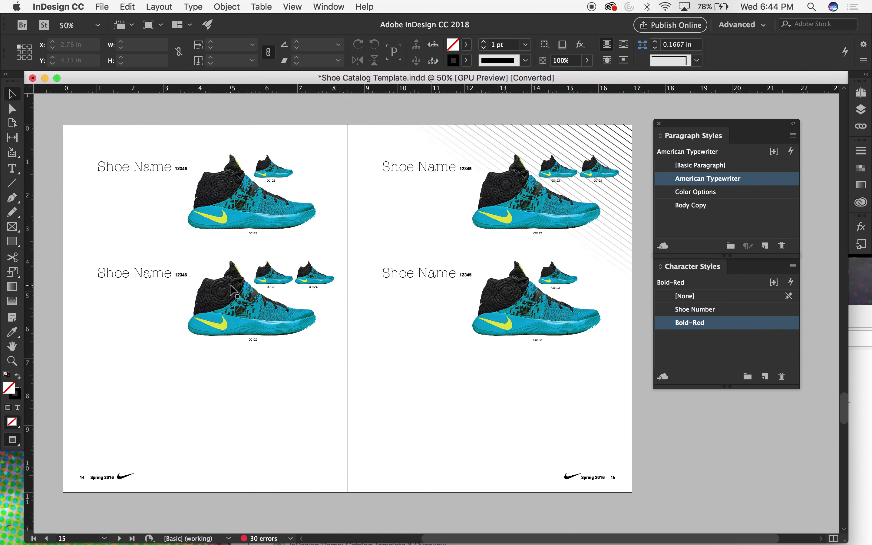
scroll(229, 284, "up", 20)
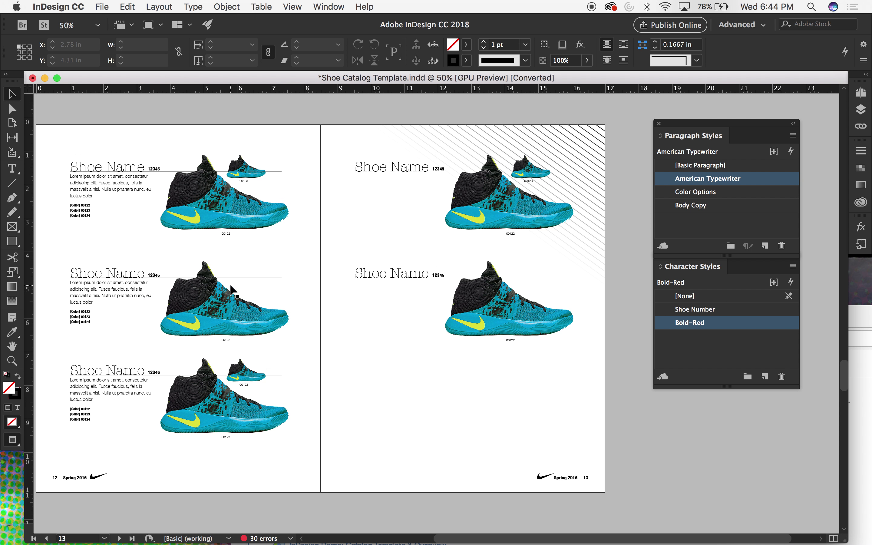
scroll(230, 288, "up", 10)
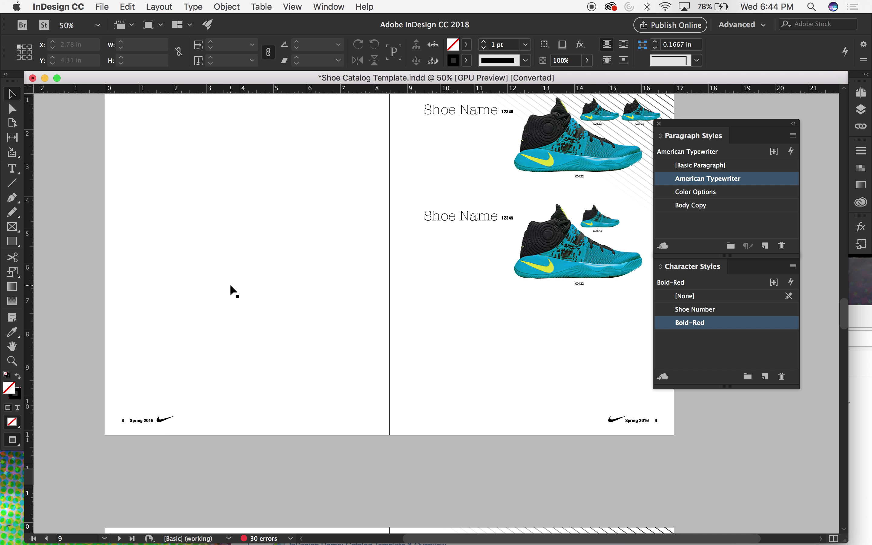
scroll(230, 284, "down", 6)
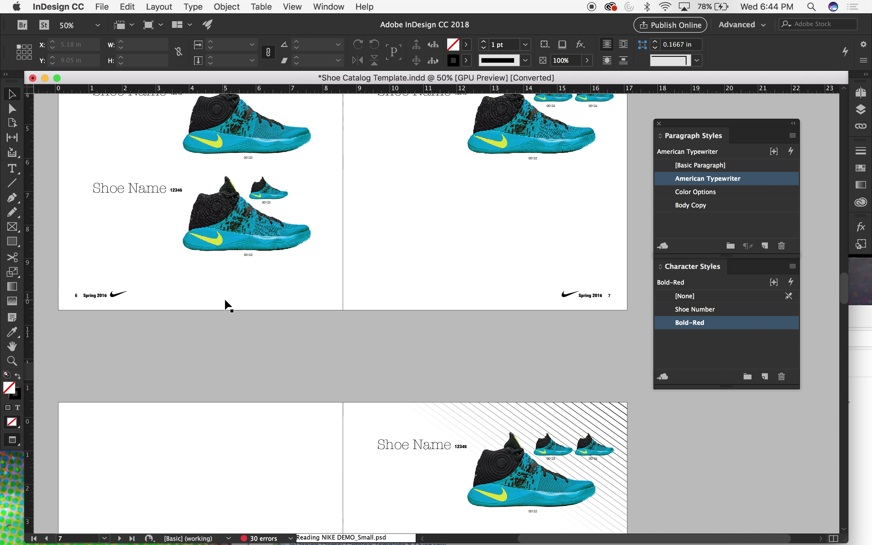
scroll(224, 299, "down", 7)
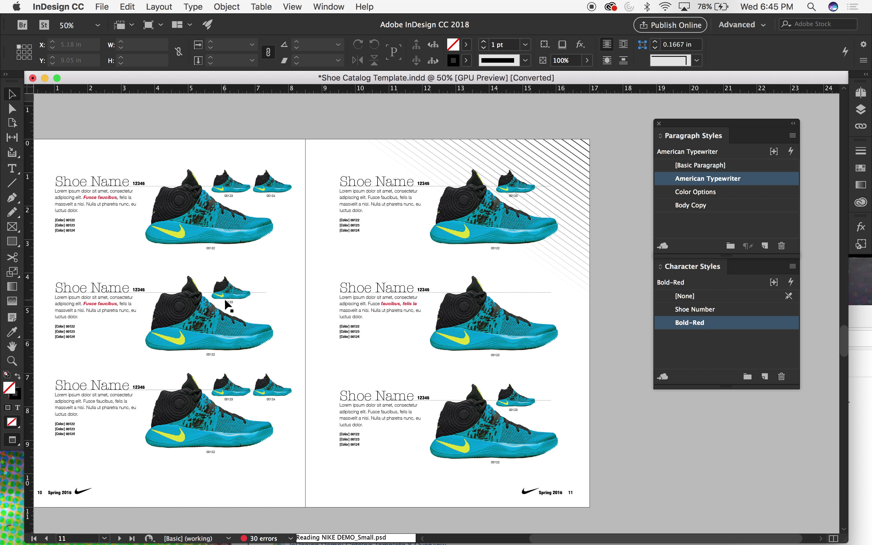
scroll(224, 300, "up", 8)
scroll(225, 299, "up", 5)
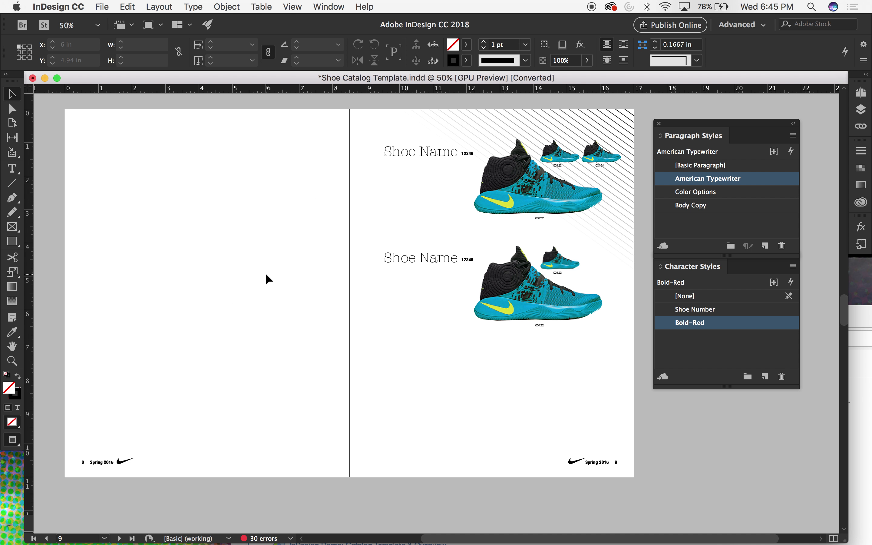
scroll(265, 273, "down", 12)
scroll(265, 273, "up", 3)
Select the whole "Spring 2016" footer line on page 10 at 100% view and create a new character style from it
key("super+1")
scroll(265, 272, "left", 10)
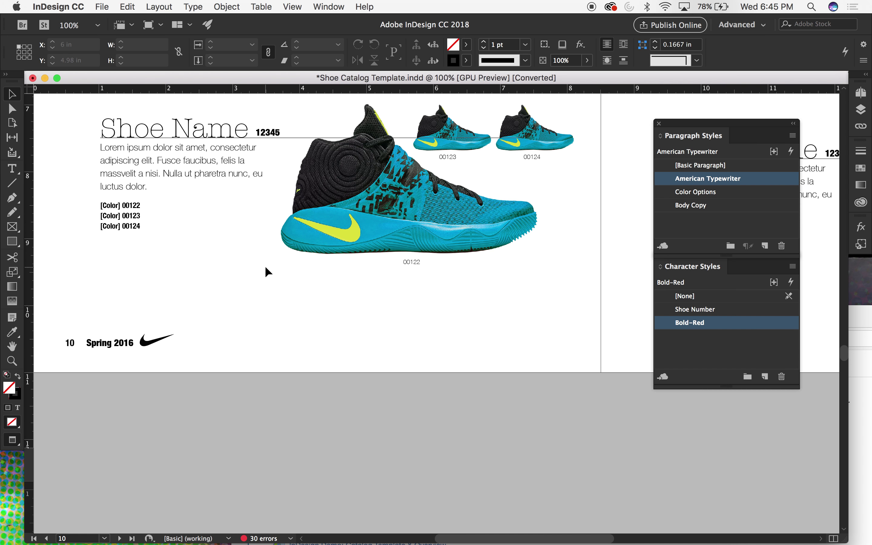
scroll(264, 266, "left", 4)
scroll(265, 265, "down", 2)
double_click(169, 309)
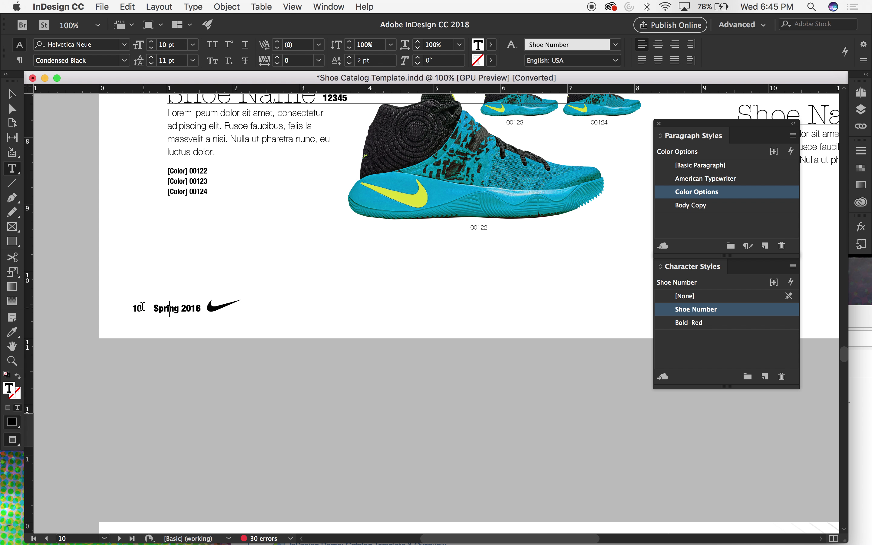
triple_click(170, 303)
left_click(179, 306)
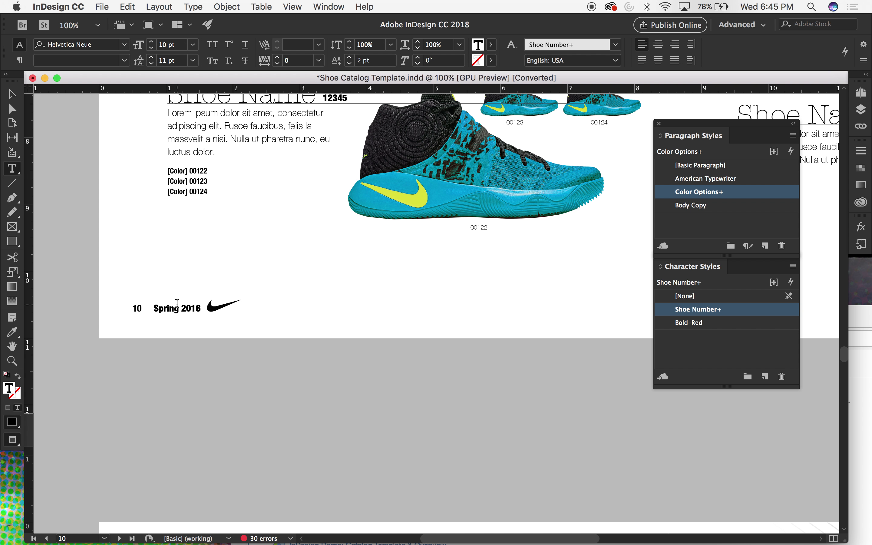
left_click_drag(152, 309, 237, 312)
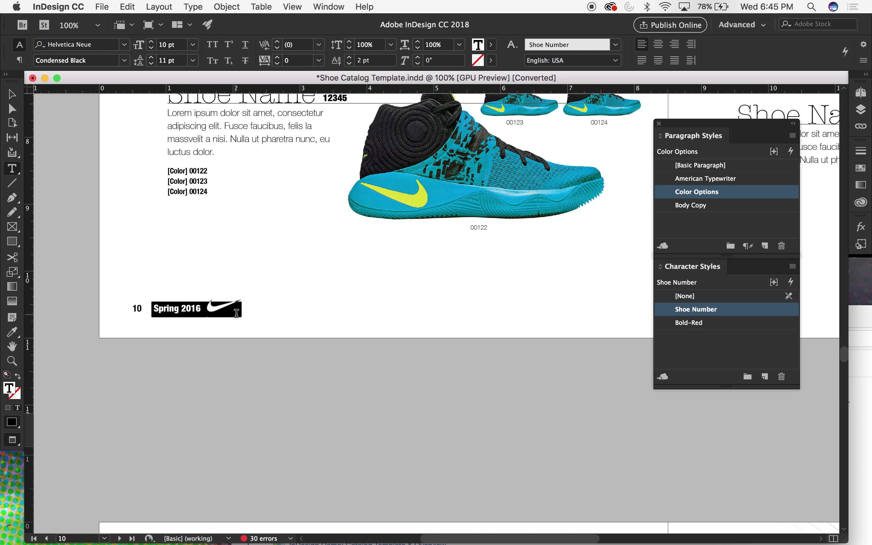
triple_click(186, 315)
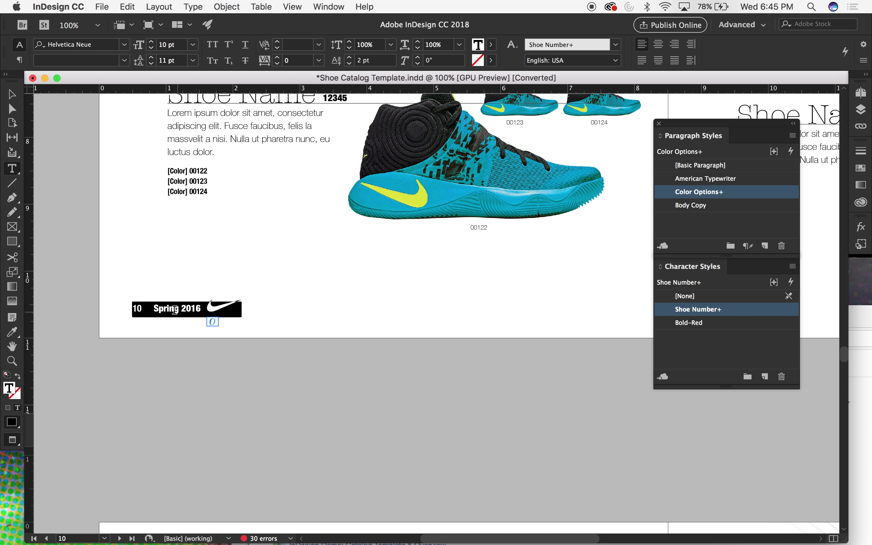
left_click(153, 309)
left_click_drag(153, 309, 317, 327)
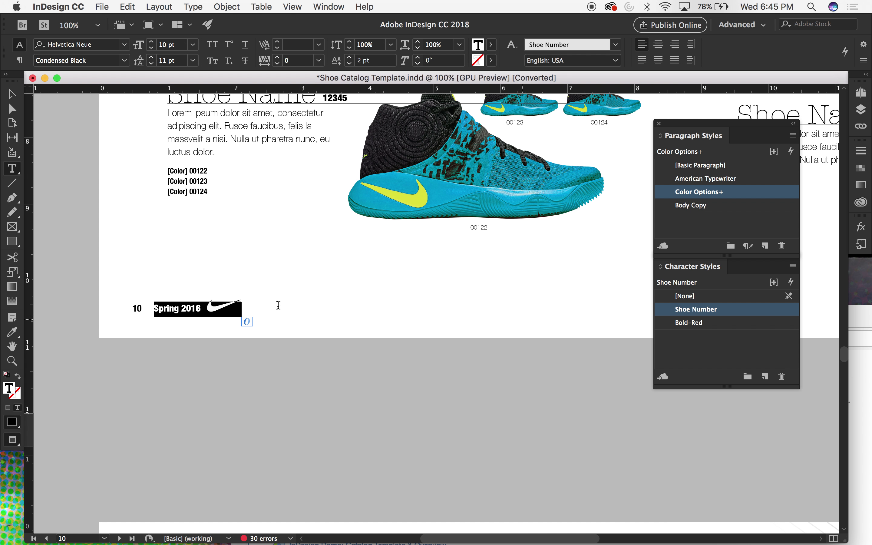
triple_click(187, 308)
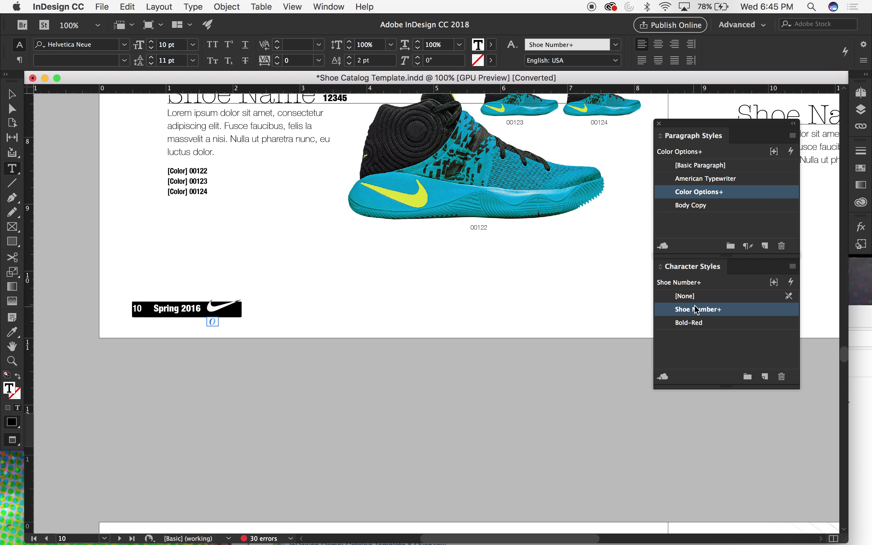
left_click(764, 377)
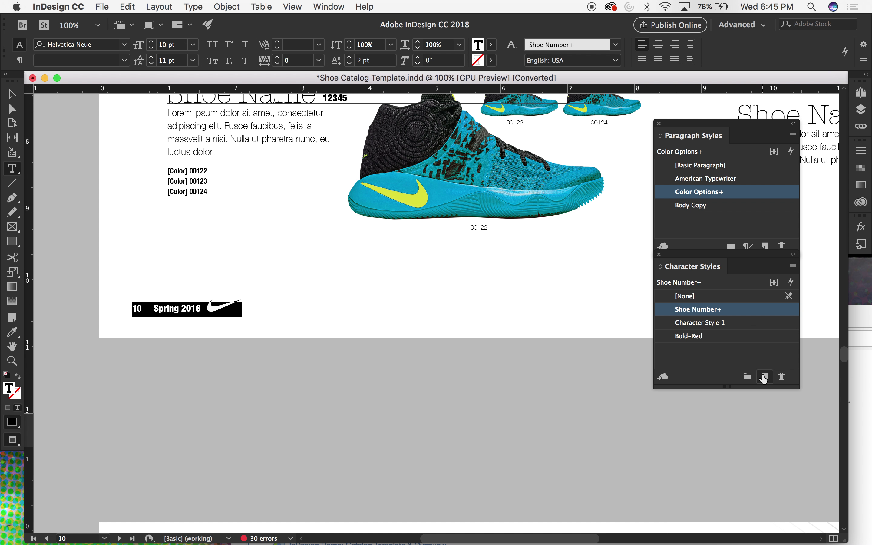
Apply the new character style to the page 10 footer and set its character color to C=100 M=0 Y=0 K=0
double_click(730, 322)
left_click_drag(612, 103, 572, 91)
left_click(417, 152)
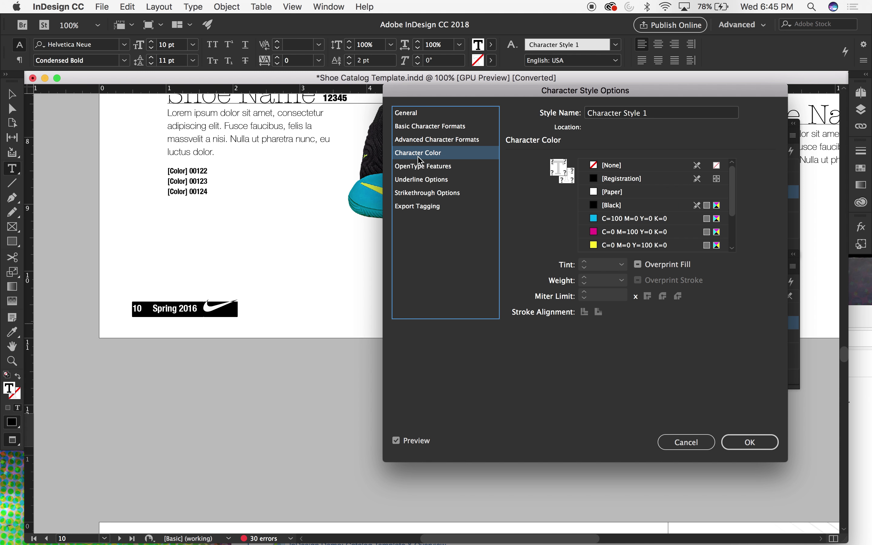
left_click(599, 219)
Set the new footer character style's font family to American Typewriter
left_click(431, 139)
left_click(430, 126)
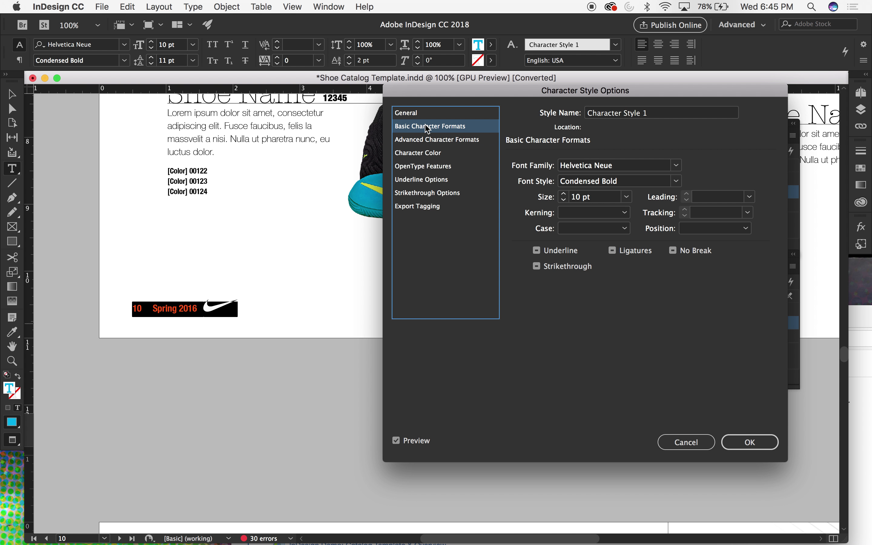
left_click(643, 181)
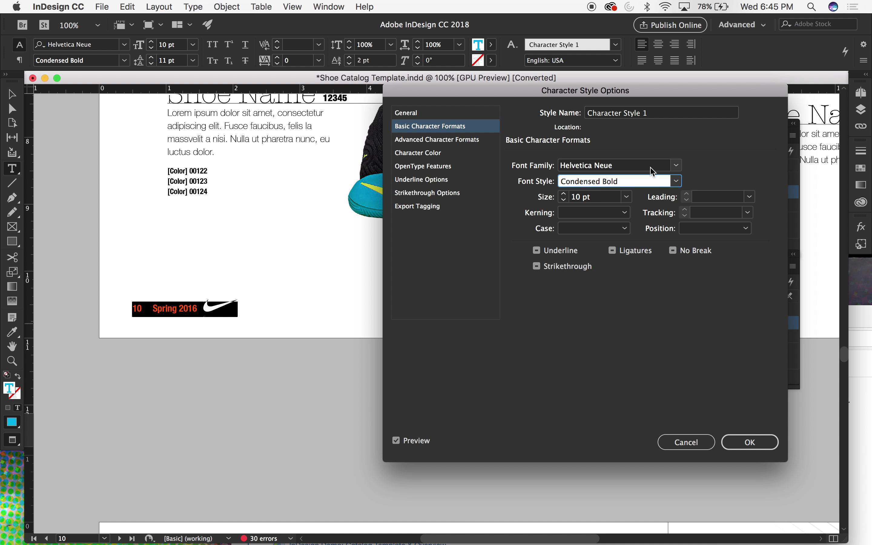
left_click(648, 167)
left_click(676, 167)
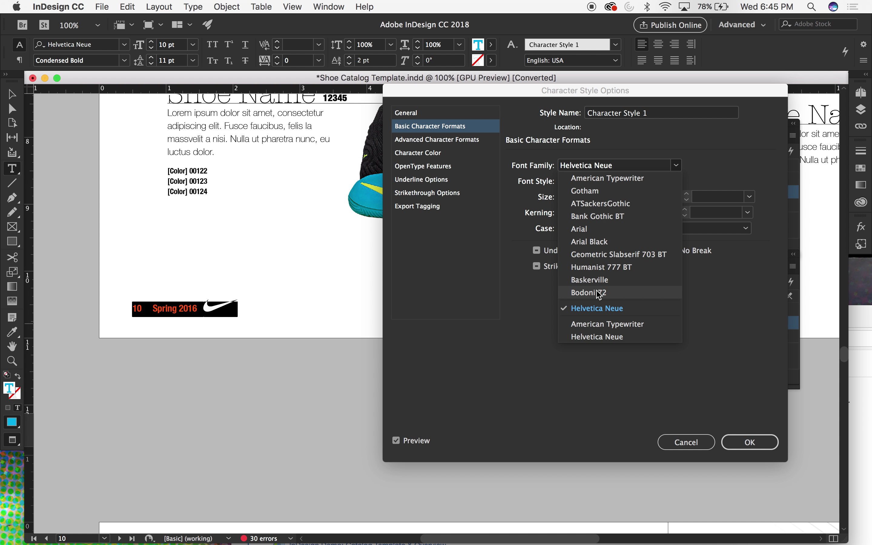
left_click(605, 324)
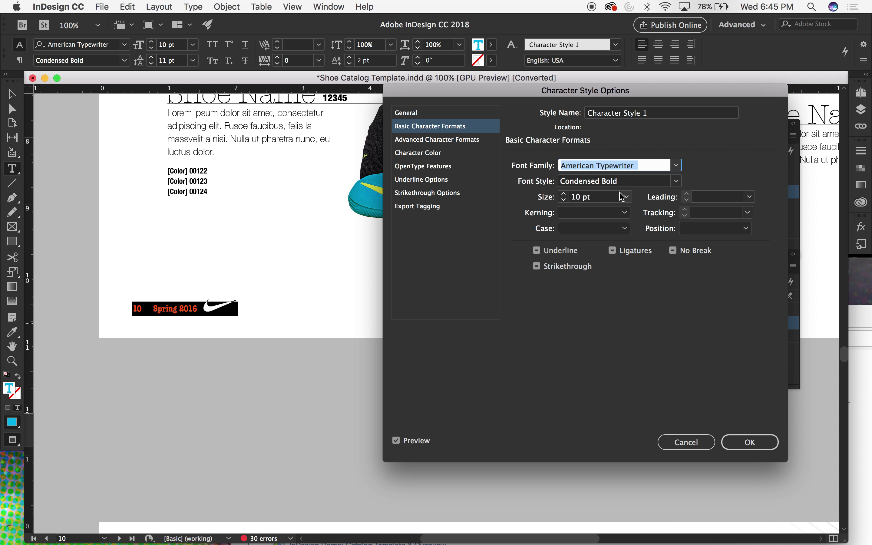
Set the footer character style's leading to 18 pt and size to 11 pt, and deselect the text
left_click(749, 196)
left_click(713, 277)
type("18")
left_click(565, 199)
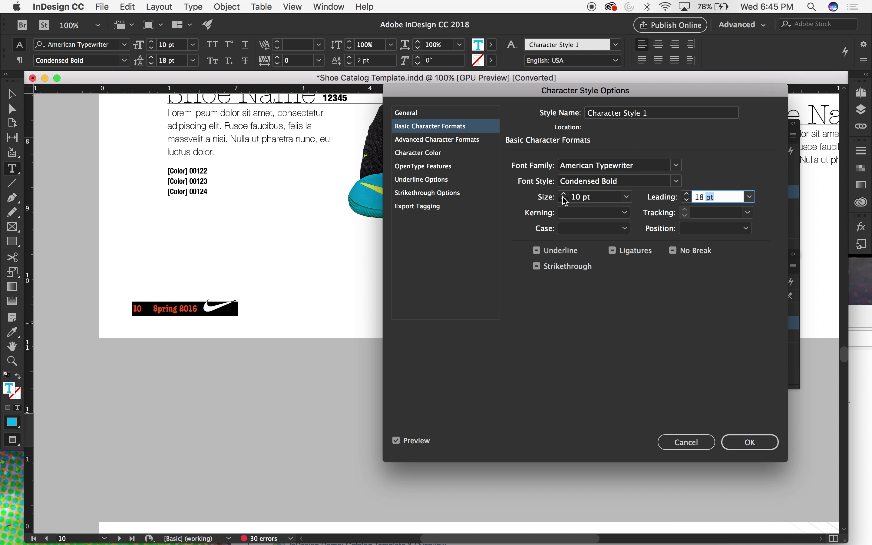
left_click(564, 194)
left_click(565, 194)
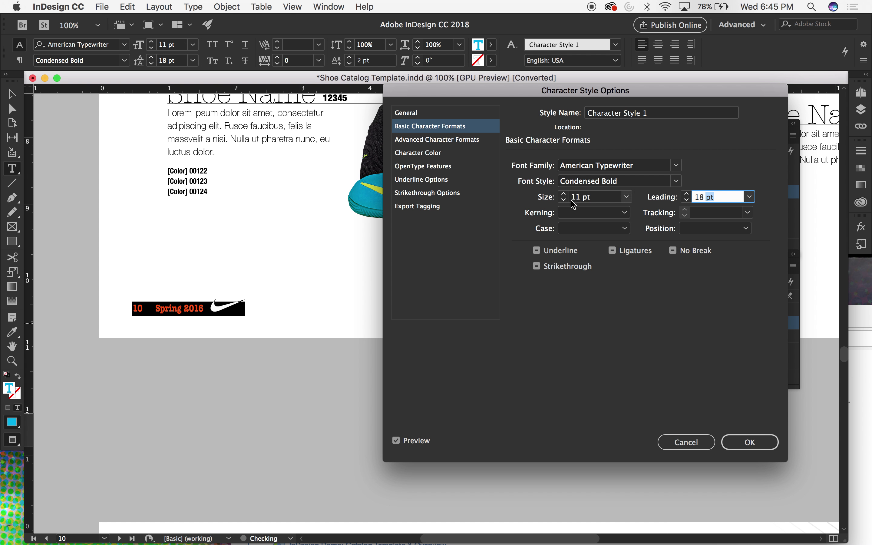
left_click(749, 442)
left_click(11, 94)
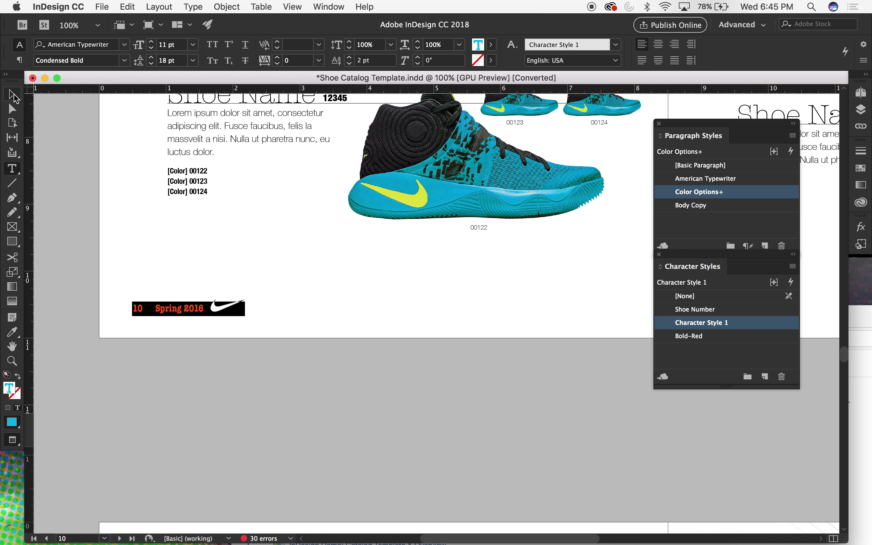
left_click(268, 311)
left_click(279, 375)
Apply Character Style 1 to the "Spring 2016" footer lines on pages 11 and 12
key("super+minus")
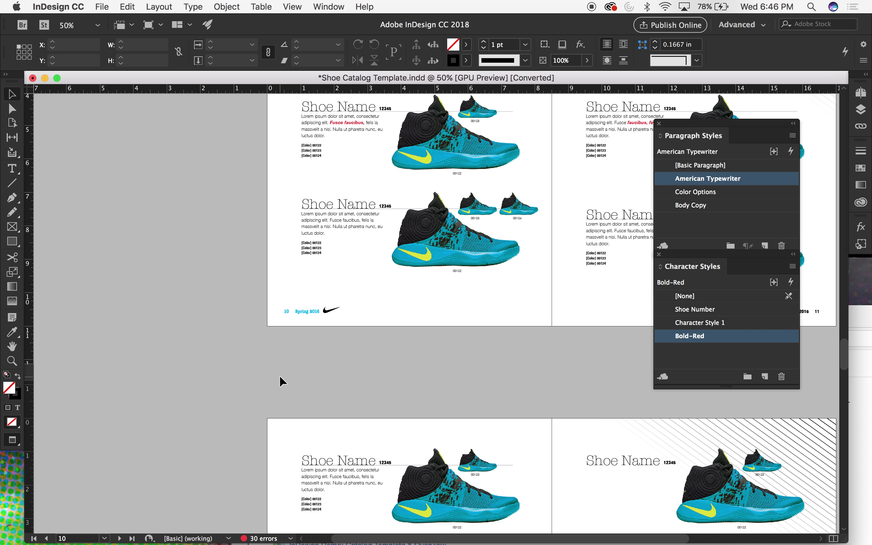
scroll(272, 371, "down", 2)
scroll(273, 371, "right", 2)
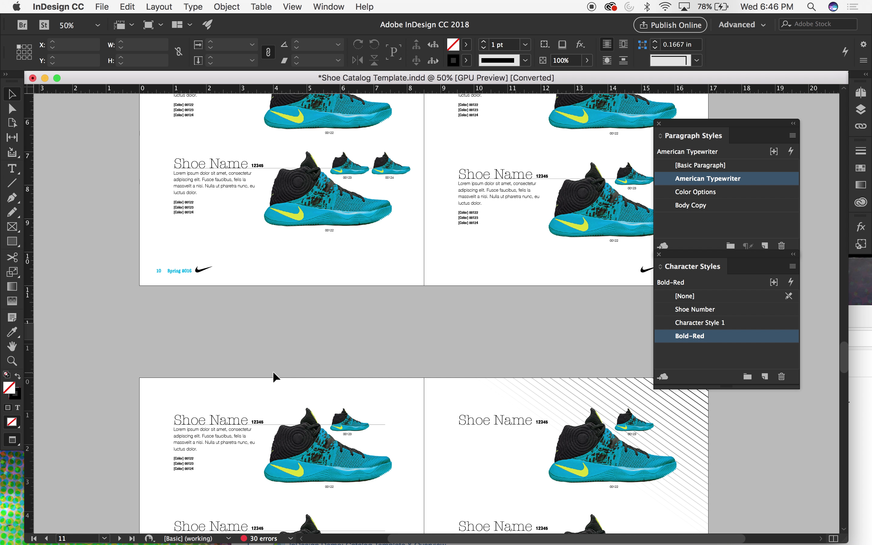
left_click(180, 268)
double_click(178, 267)
scroll(516, 297, "down", 10)
scroll(515, 297, "left", 1)
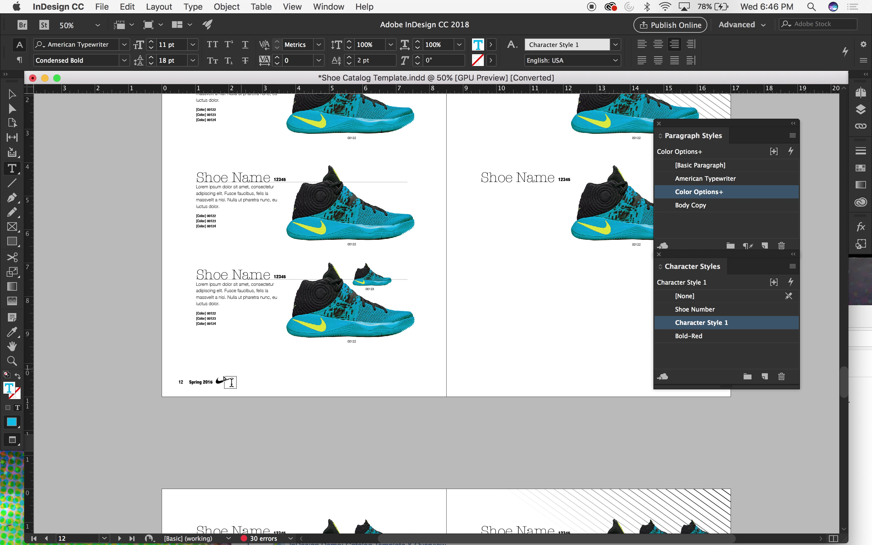
triple_click(198, 382)
left_click(669, 309)
left_click(685, 322)
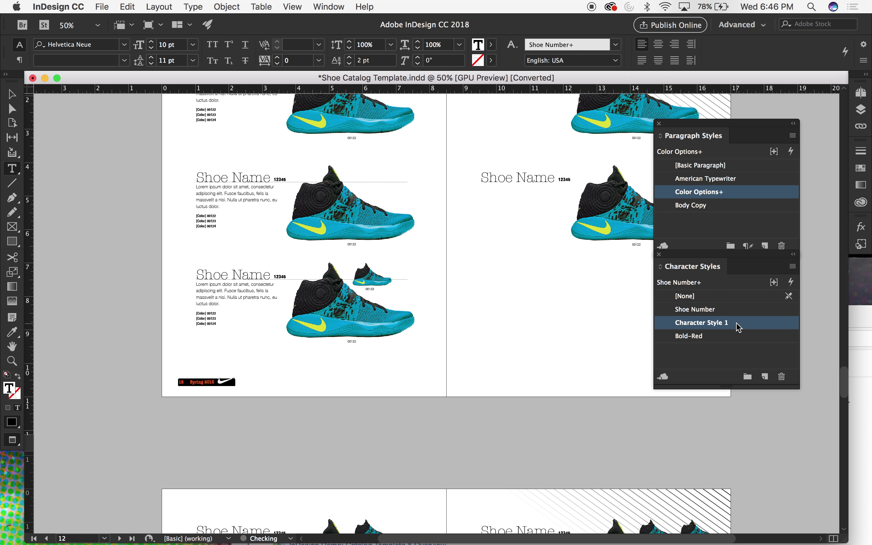
Apply Character Style 1 to the whole "Spring 2016" footer line on page 13 and deselect it
scroll(519, 349, "down", 2)
scroll(519, 348, "right", 2)
triple_click(646, 349)
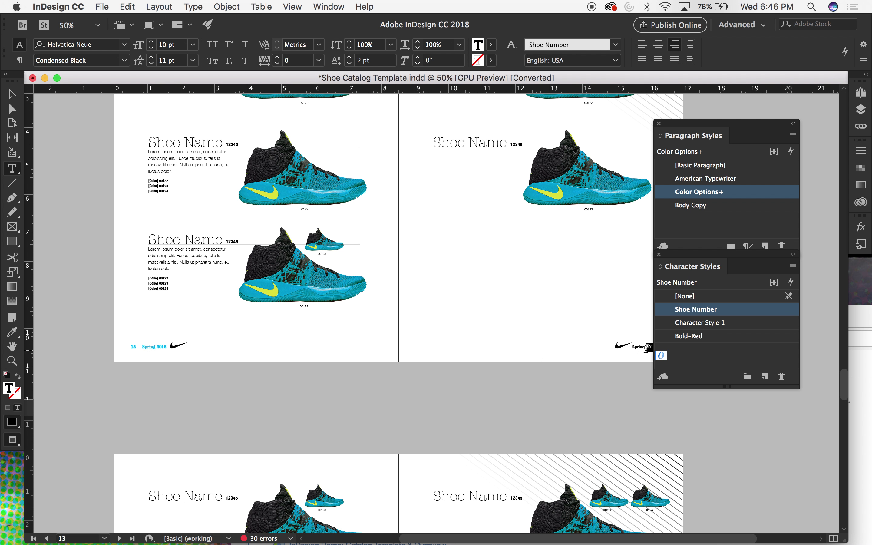
left_click(684, 322)
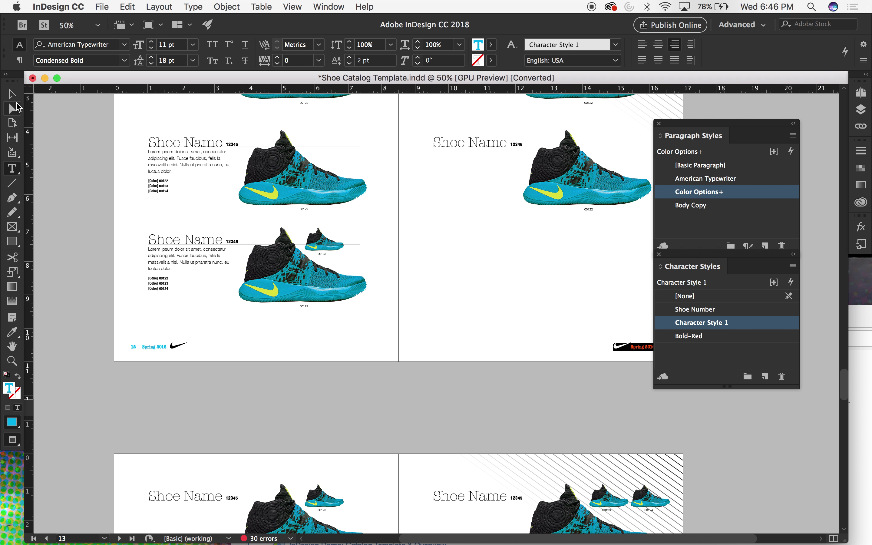
key("Escape")
left_click(80, 159)
Return to the page 10 footer at 150%, show frame edges and hidden characters, and select the anchored swoosh logo
scroll(80, 159, "up", 5)
scroll(80, 159, "left", 1)
scroll(81, 159, "up", 10)
scroll(80, 159, "left", 1)
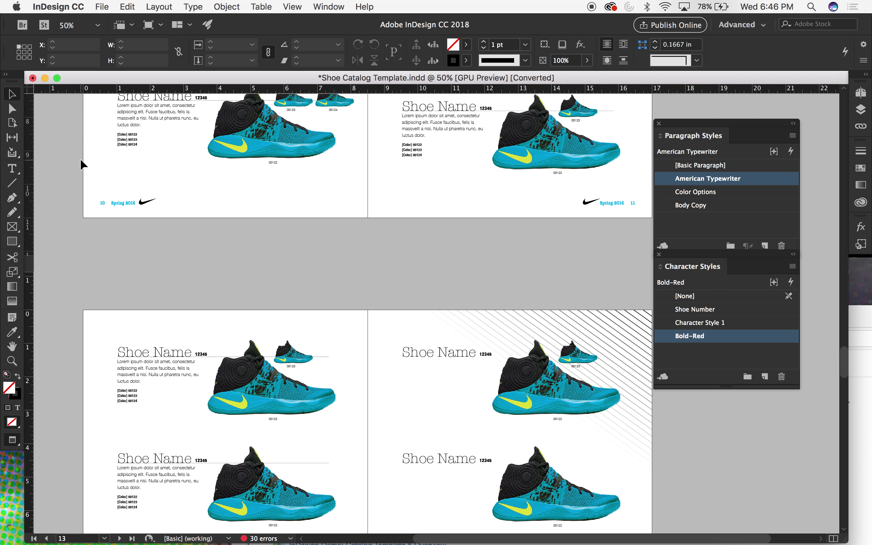
scroll(80, 159, "down", 1)
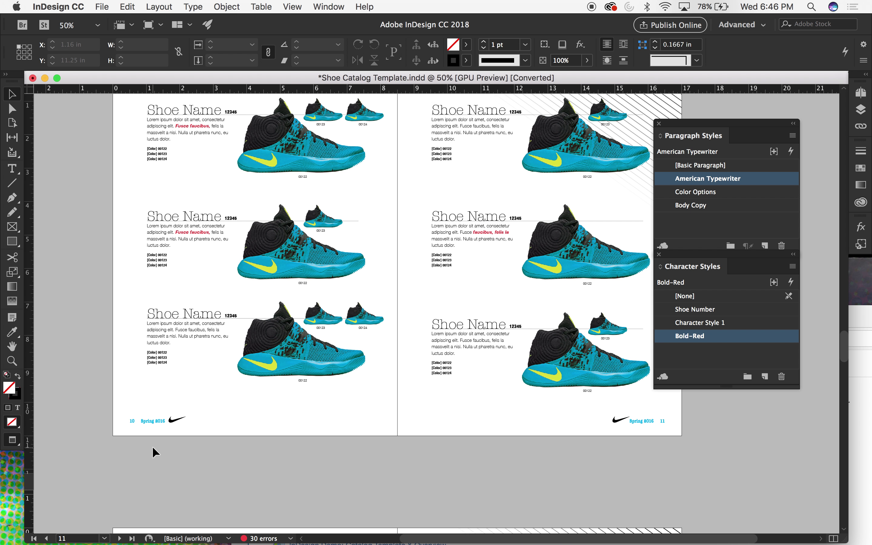
scroll(153, 448, "down", 1)
left_click(176, 416)
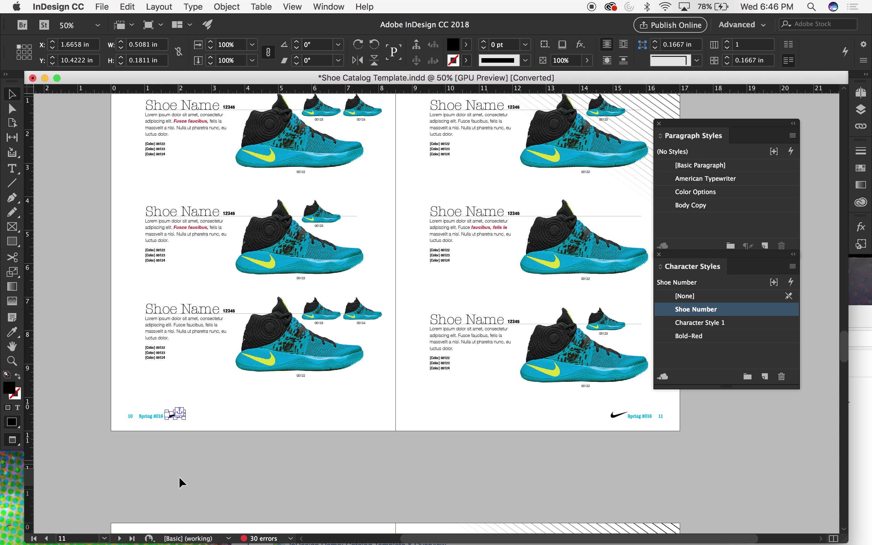
key("super+equal")
key("super+equal")
key("super+equal")
key("super+equal")
key("super+equal")
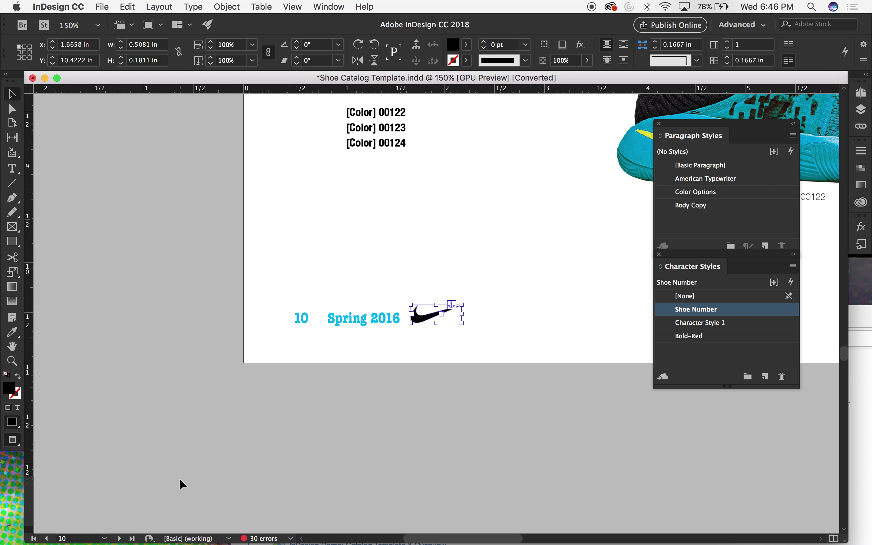
key("w")
left_click(230, 265)
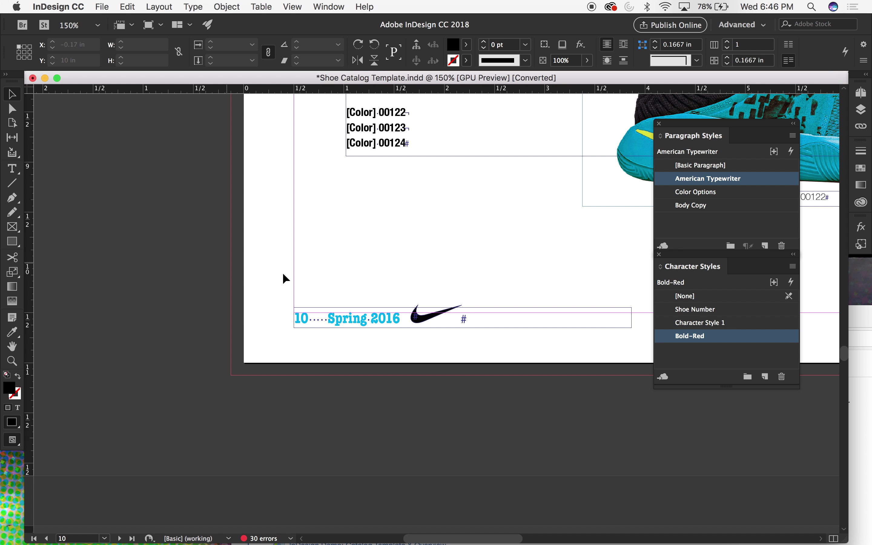
left_click(432, 319)
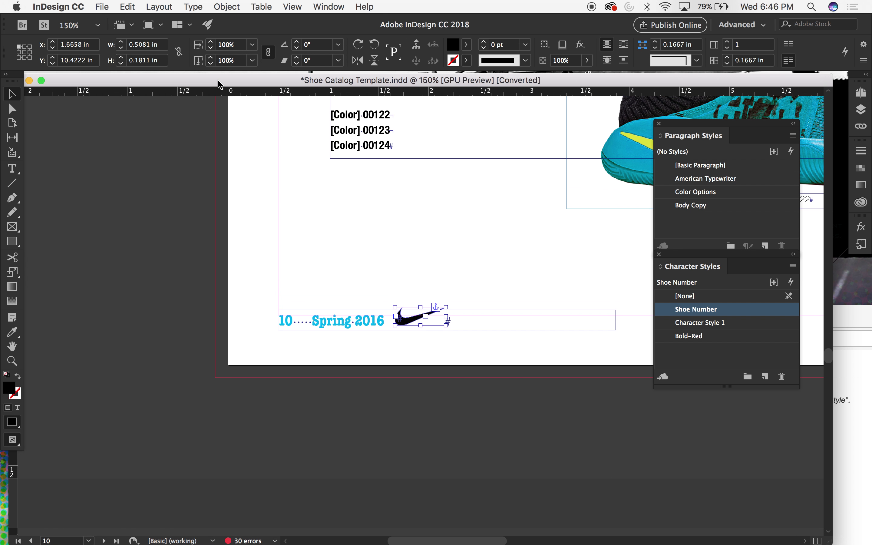
Switch to Chrome to check the catalog assignment requirements on the course page, and return to InDesign
left_click(856, 436)
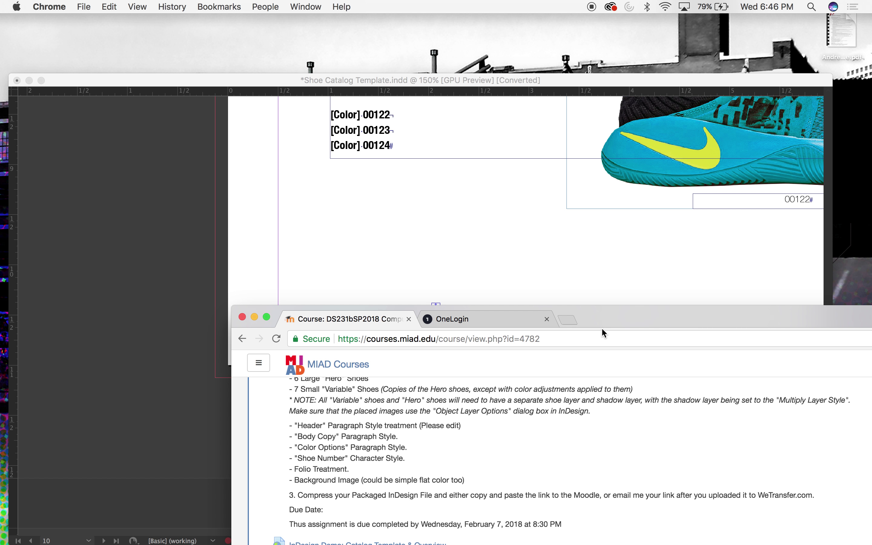
left_click(177, 203)
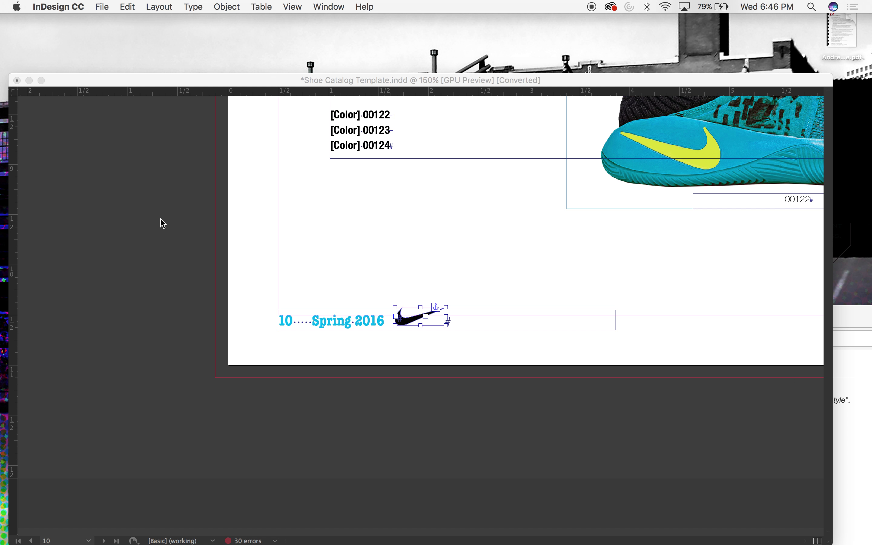
left_click(181, 212)
Draw a circle about 0.61 in wide above the page 10 footer with the Ellipse tool
left_click(16, 244)
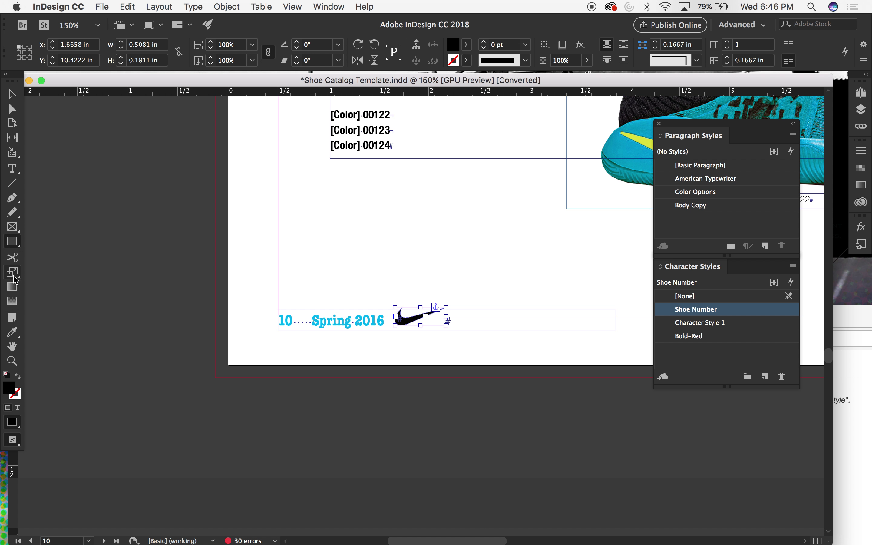
left_click(12, 242)
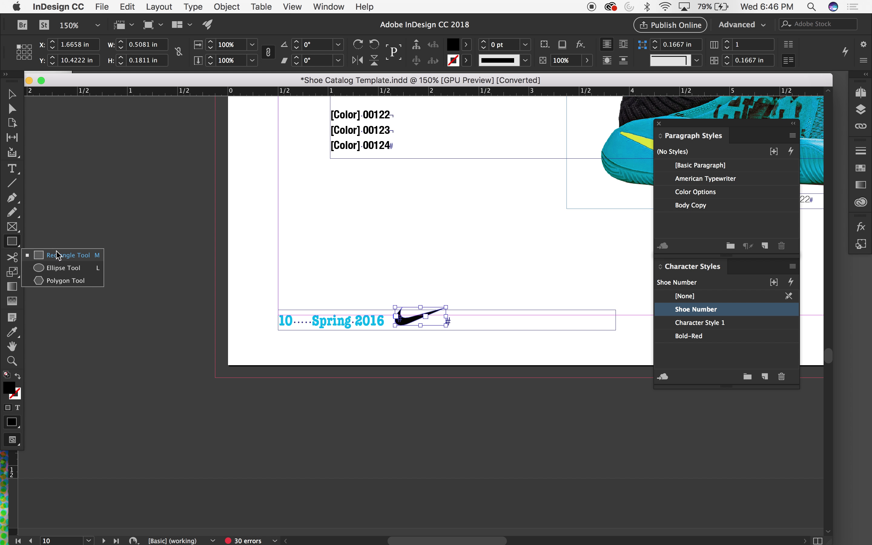
left_click(65, 268)
mouse_move(273, 209)
left_mouse_down()
mouse_move(317, 249)
mouse_move(304, 240)
left_mouse_up()
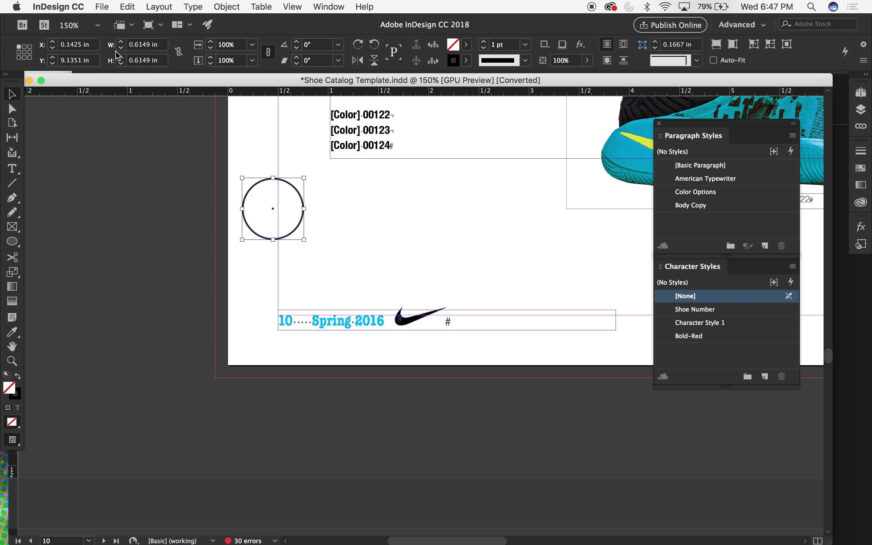
Set the circle's stroke weight to 5 pt
left_click(861, 168)
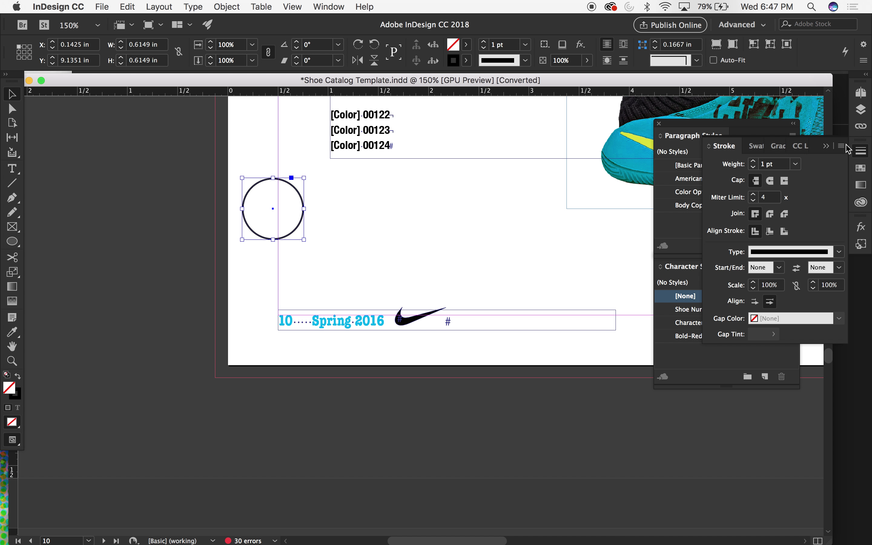
left_click(754, 161)
left_click(754, 161)
left_click(753, 162)
left_click(754, 162)
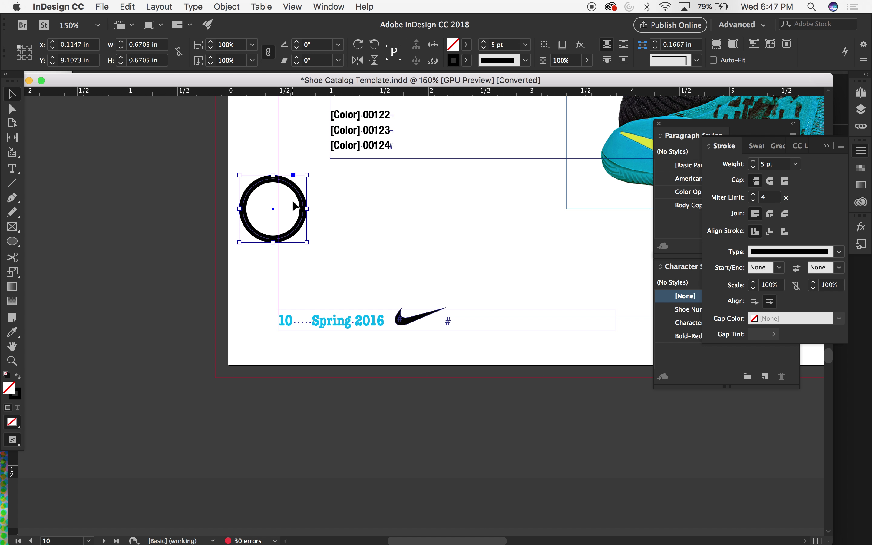
Make a concentric copy of the circle scaled to about 40% around the same center
key("s")
left_click(273, 208)
left_click_drag(308, 165, 286, 189)
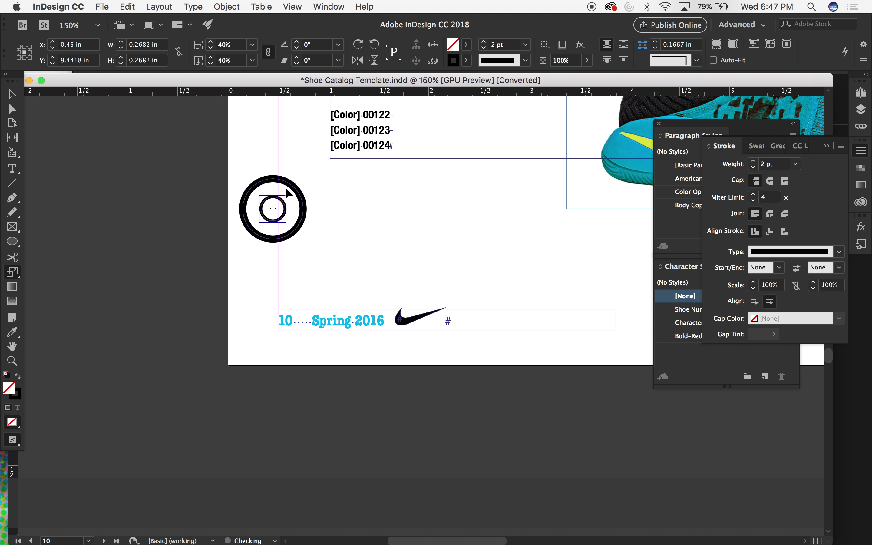
Move both concentric circles to the blank area above "Spring 2016" and group them
key("v")
left_click_drag(352, 185, 228, 249)
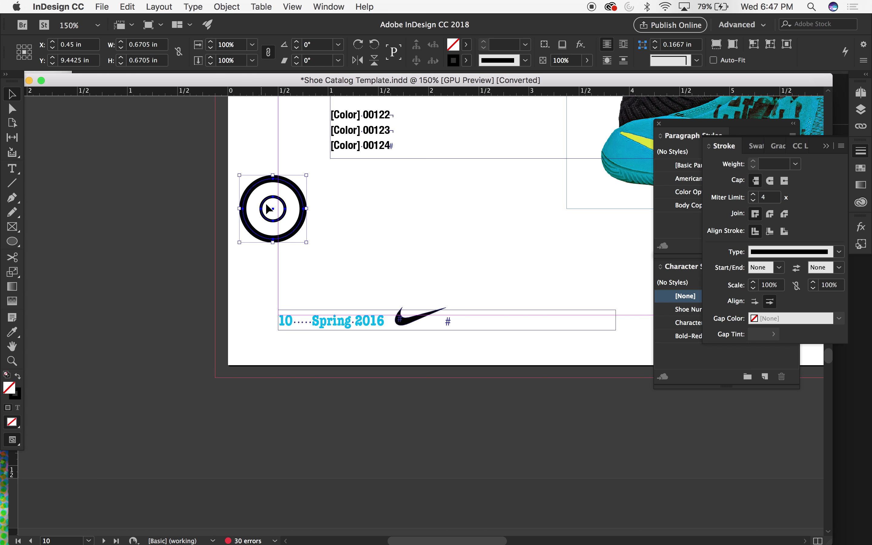
left_click_drag(268, 208, 379, 235)
left_click(463, 218)
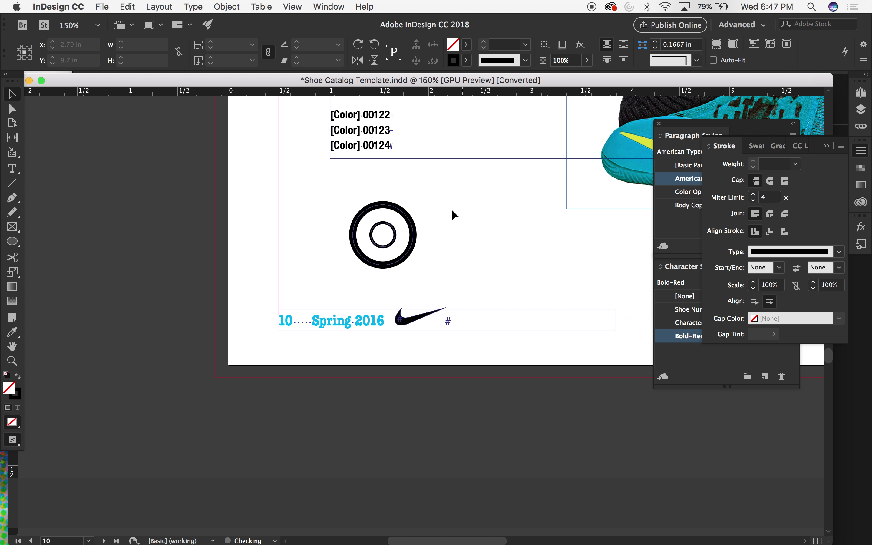
mouse_move(432, 197)
left_mouse_down()
mouse_move(364, 234)
mouse_move(327, 271)
left_mouse_up()
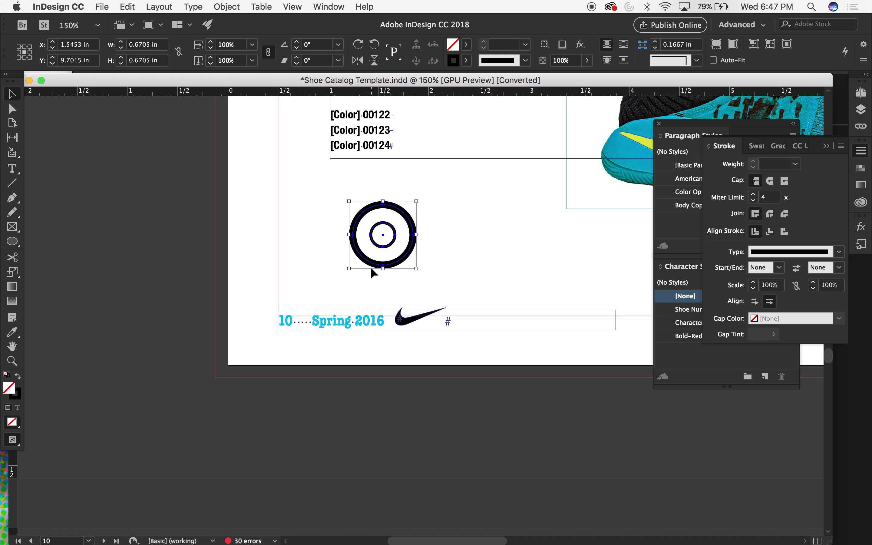
key("super+g")
Scale the grouped circles down proportionally to about 0.38 in wide
key("super+equal")
scroll(485, 189, "down", 4)
scroll(484, 189, "right", 5)
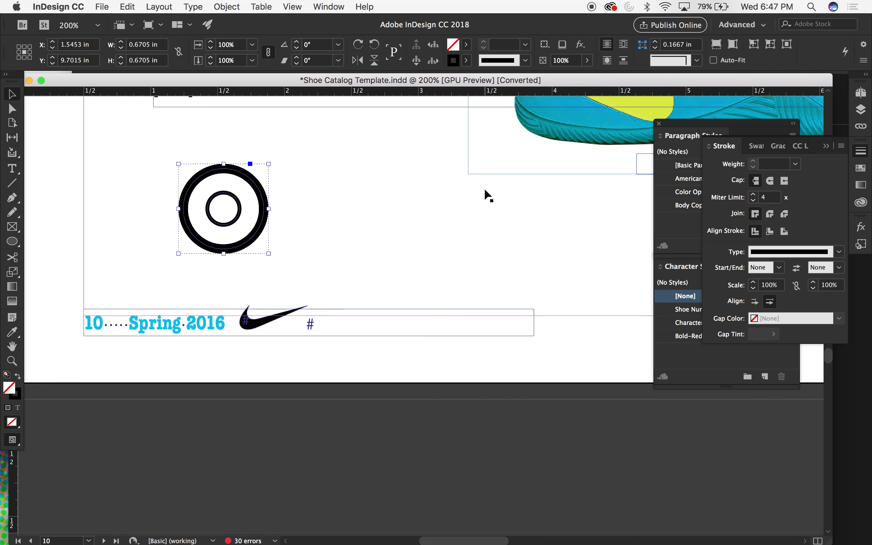
scroll(484, 188, "down", 10)
scroll(484, 188, "up", 8)
scroll(483, 188, "left", 3)
scroll(484, 188, "up", 2)
scroll(484, 188, "right", 1)
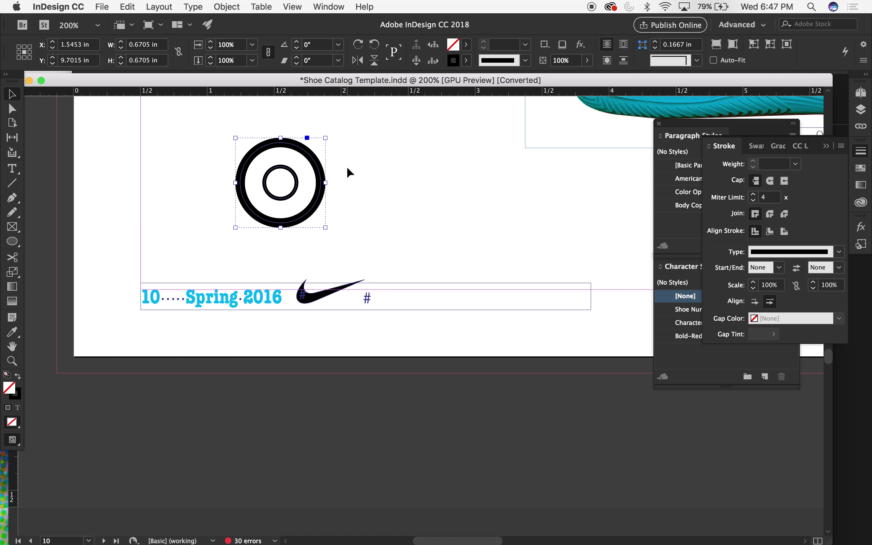
left_click_drag(326, 136, 287, 176)
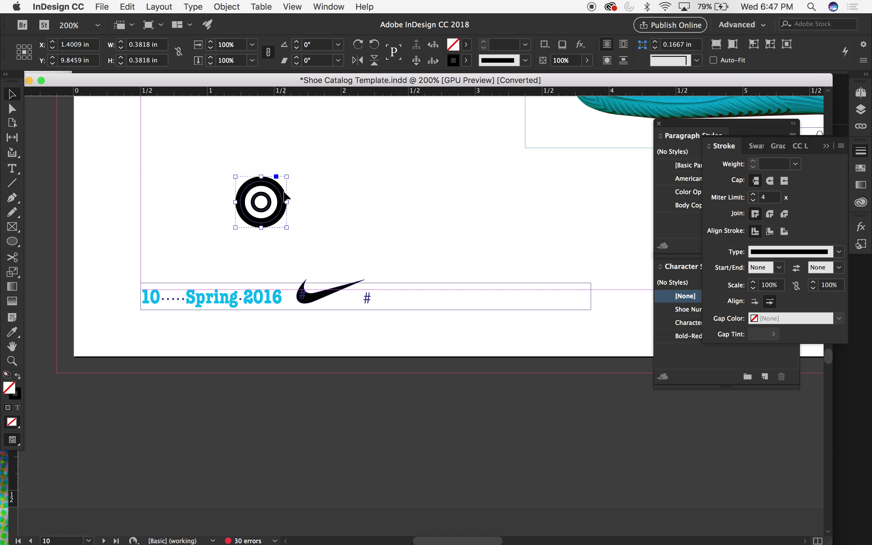
Cut the circle group and delete the swoosh logo from the page 10 footer, keeping "Spring 2016" complete
key("super+x")
left_click(250, 296)
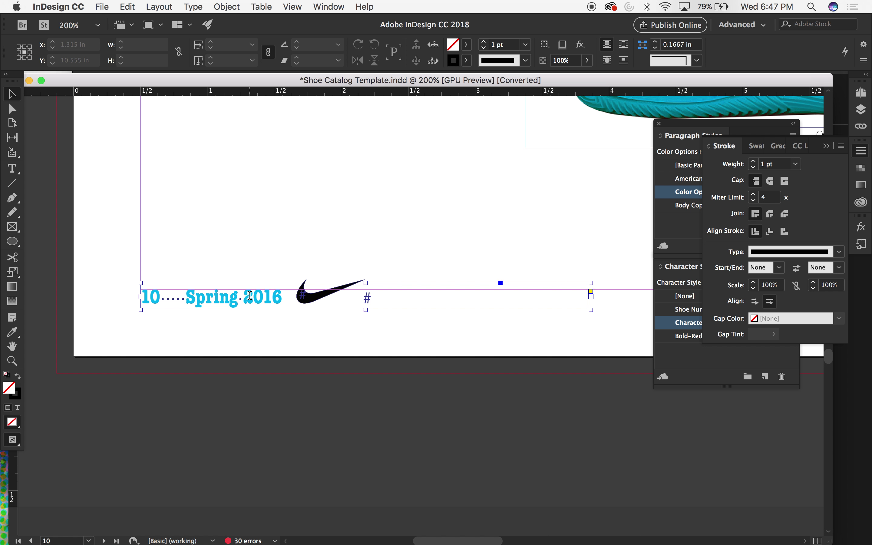
triple_click(250, 296)
left_click(187, 289)
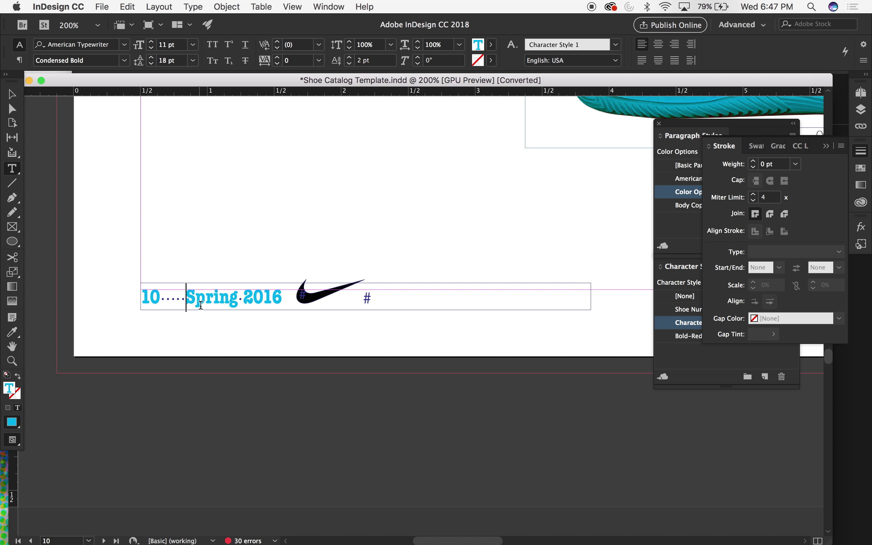
left_click_drag(282, 289, 393, 290)
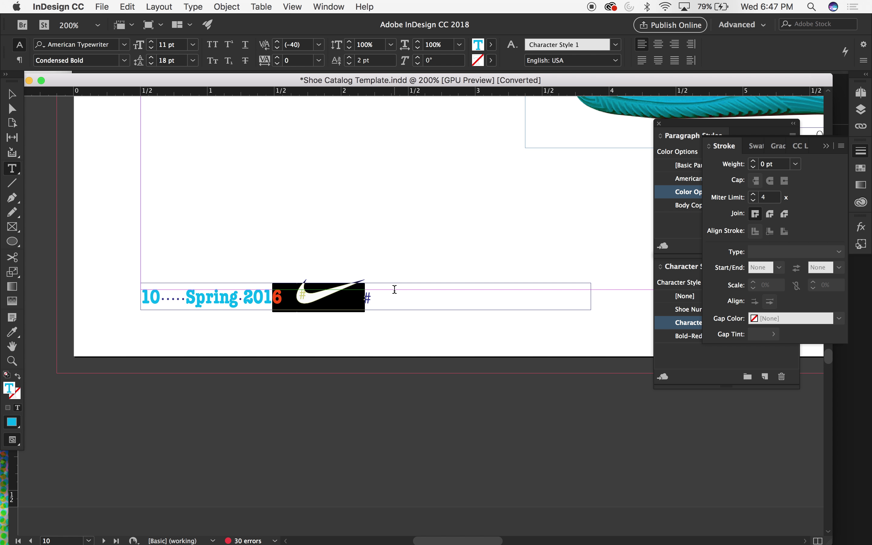
left_click(370, 316)
left_click_drag(280, 294, 353, 295)
left_click(302, 316)
key("BackSpace")
type("6")
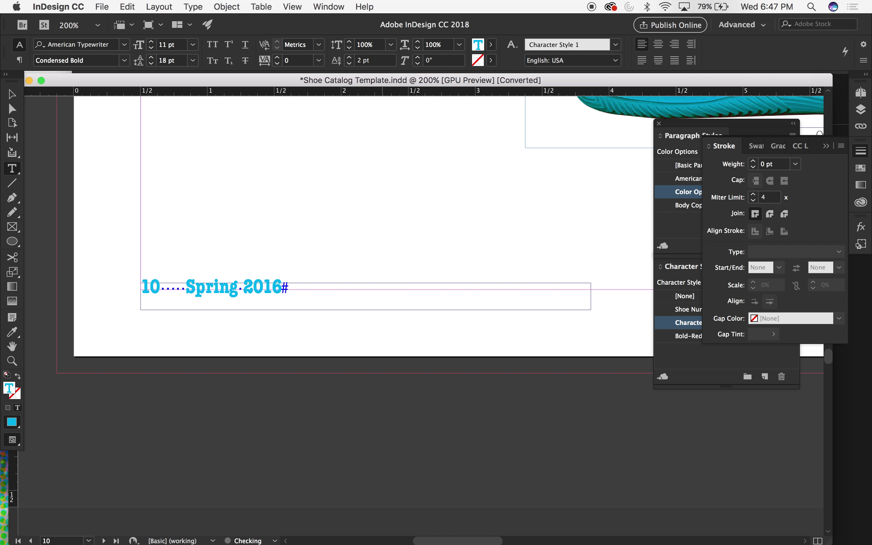
Paste the circle group inline after "Spring 2016" and extend the footer's text frame upward to about 0.52 in high
key("super+v")
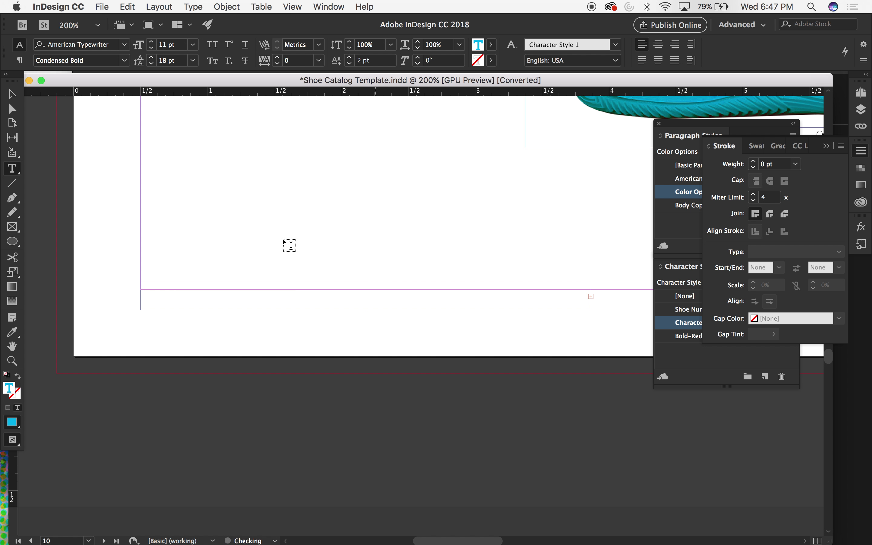
left_click(12, 95)
left_click_drag(365, 284, 365, 241)
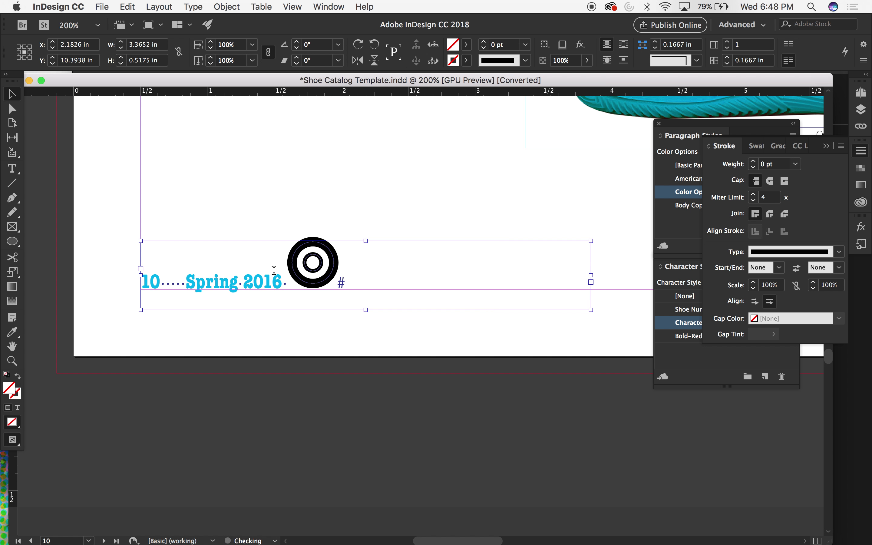
Try moving the inline circle logo upward and deleting it from the page 10 footer, and undo the changes
double_click(274, 273)
mouse_move(283, 269)
left_mouse_down()
mouse_move(303, 269)
mouse_move(283, 270)
left_mouse_up()
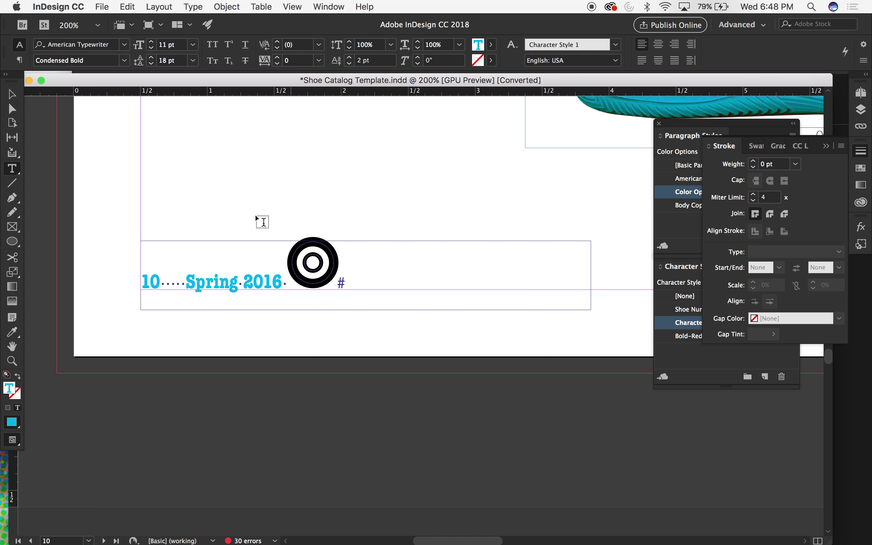
left_click(12, 95)
left_click(315, 257)
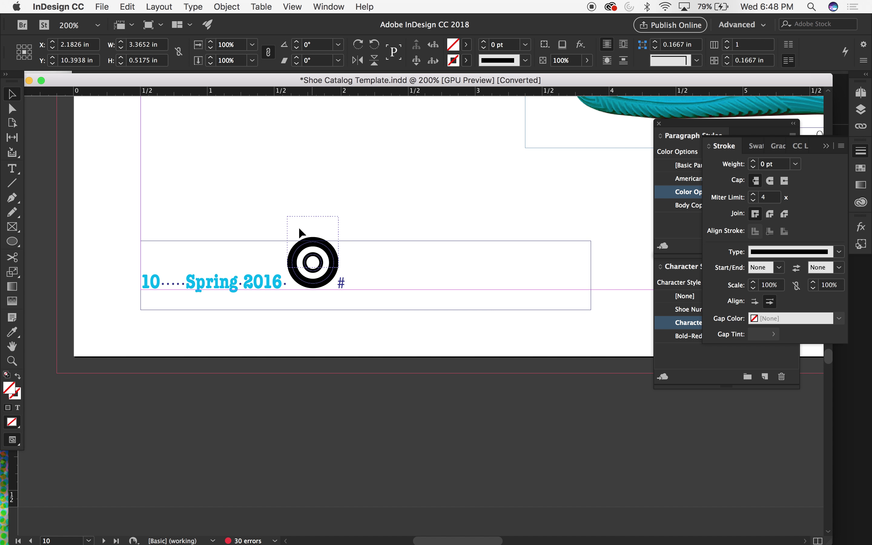
key("BackSpace")
key("super+z")
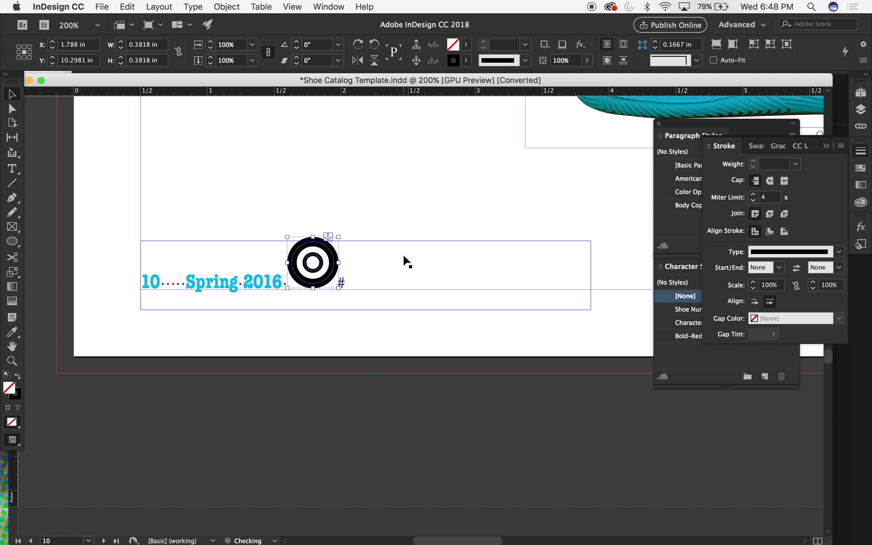
Try moving the page 10 footer frame up and to the right with its inline logo, and undo the move
left_click_drag(401, 243, 432, 215)
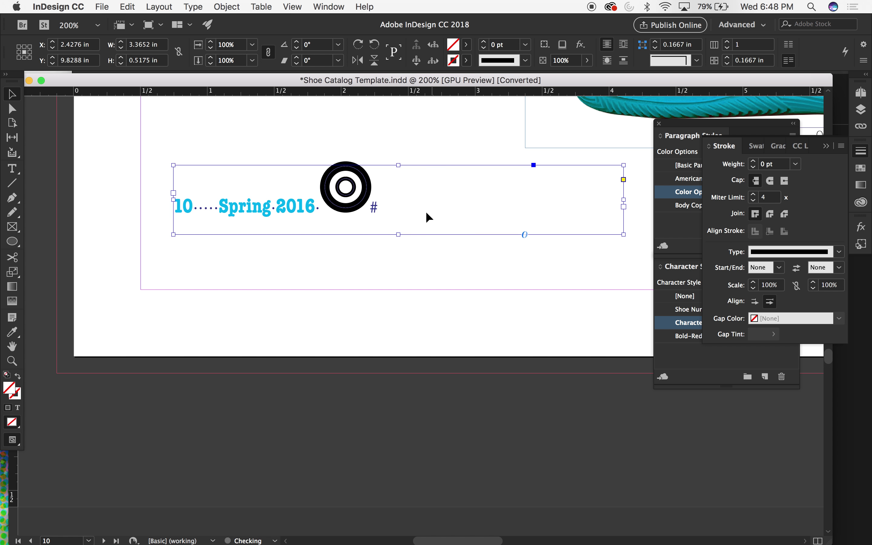
key("super+z")
left_click(376, 157)
Try a tab between "Spring 2016" and the inline circle logo, and remove the added spacing
key("super+minus")
key("super+minus")
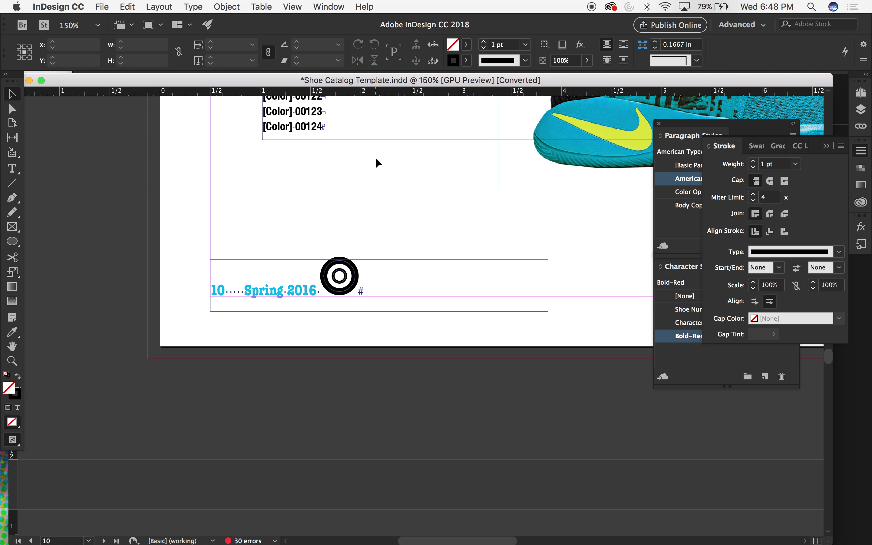
key("super+minus")
key("super+minus")
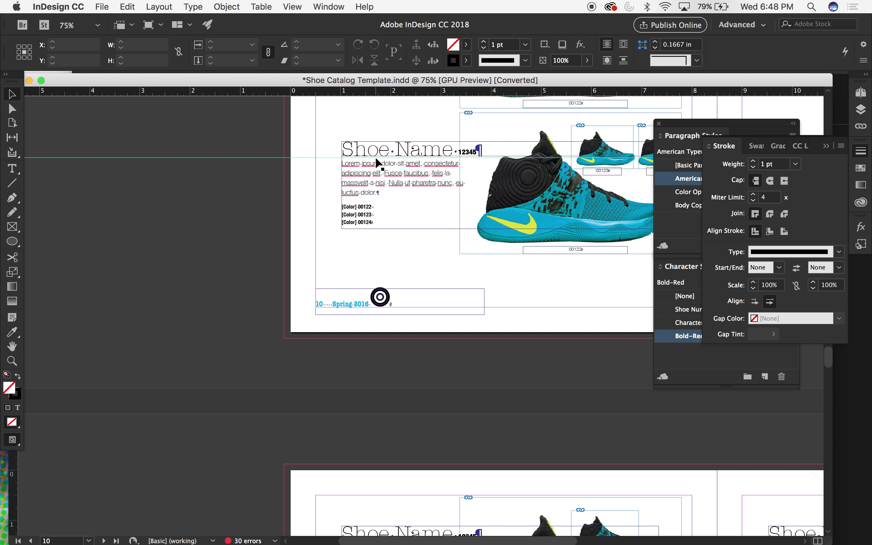
scroll(267, 211, "up", 3)
scroll(267, 210, "right", 2)
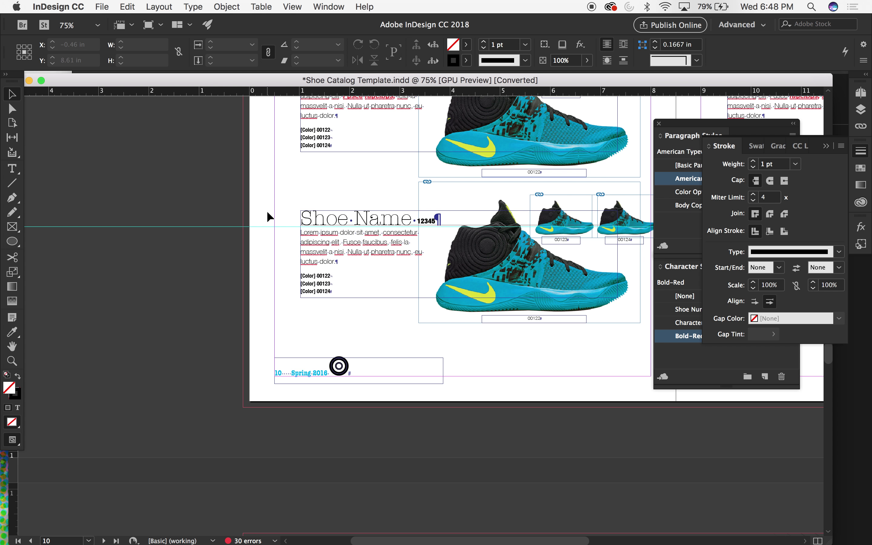
key("super+equal")
key("super+equal")
scroll(267, 210, "down", 5)
scroll(267, 216, "up", 2)
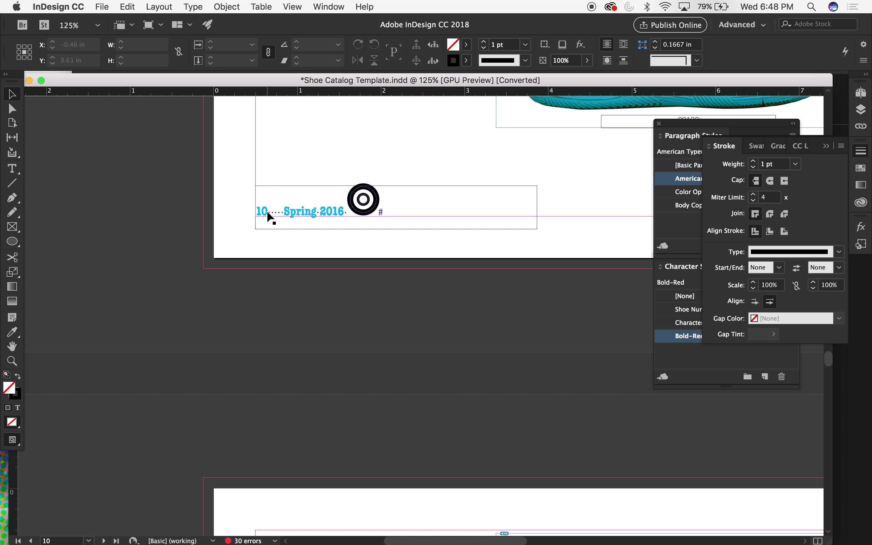
double_click(346, 205)
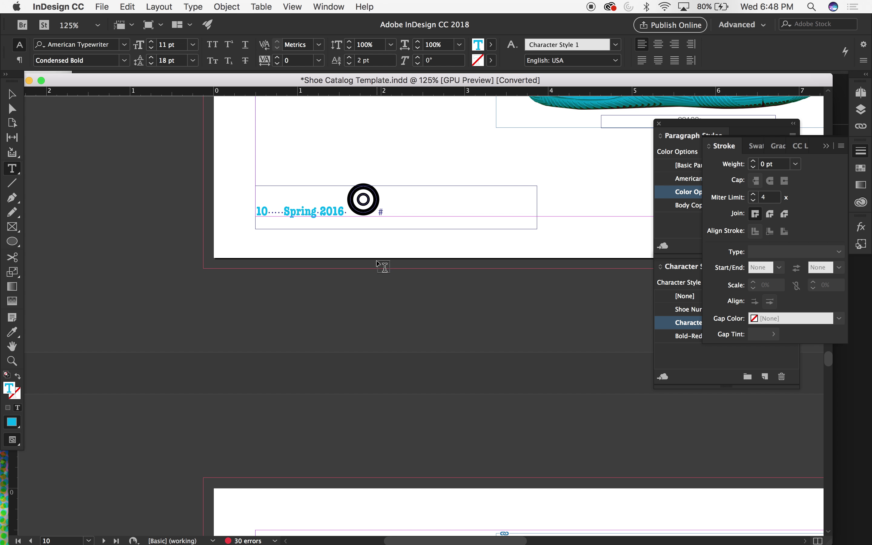
key("Tab")
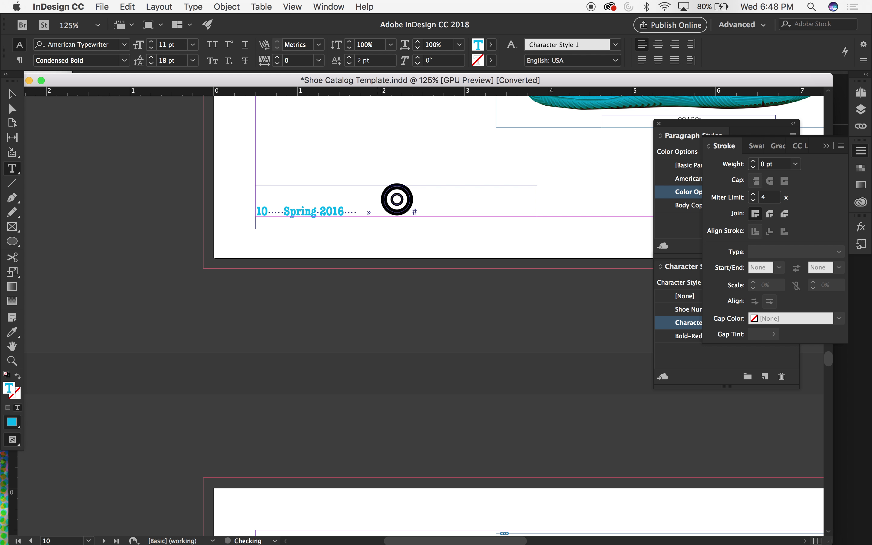
key("BackSpace")
key("BackSpace")
key("BackSpace")
key("BackSpace")
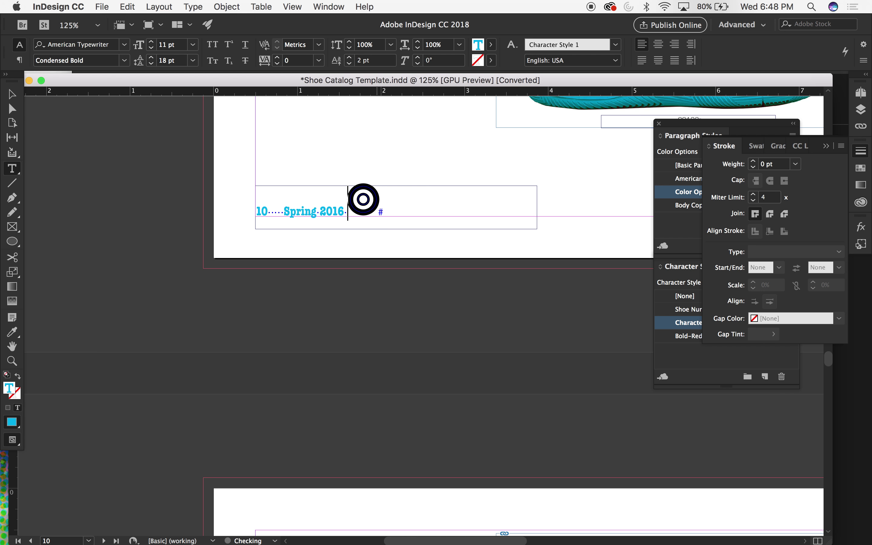
Lower the inline circle logo in the page 10 footer by setting its baseline shift to -18 pt
left_click_drag(346, 201, 387, 199)
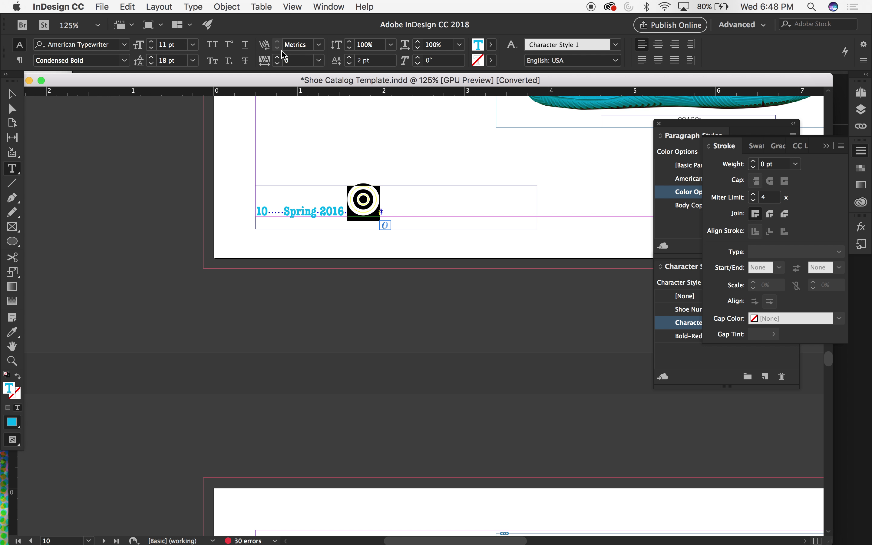
left_click(20, 61)
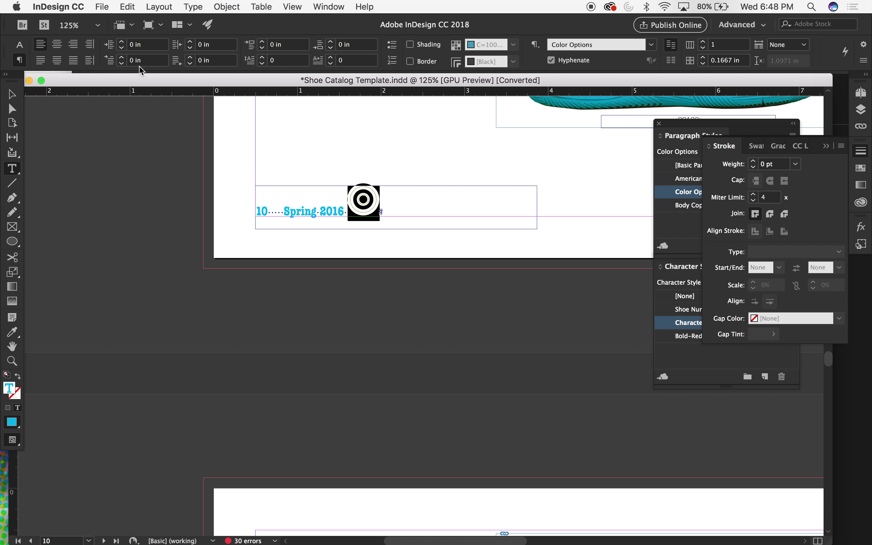
left_click(19, 44)
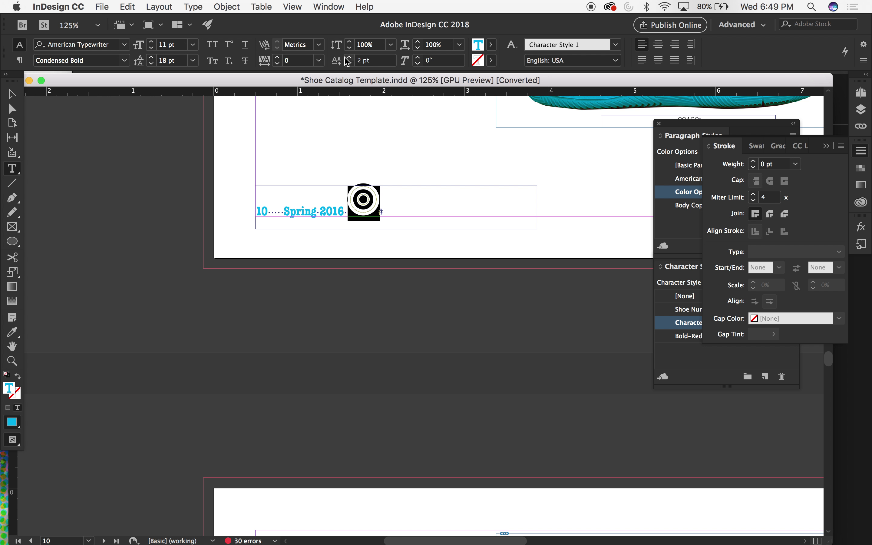
left_click(375, 62)
key("shift+Down")
key("shift+Down")
key("shift+Down")
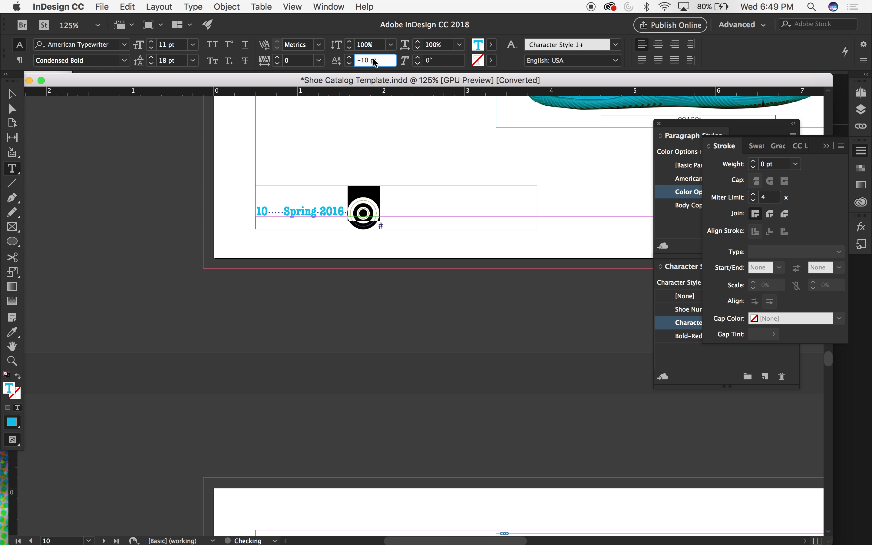
key("shift+Up")
key("Down")
key("Down")
key("Down")
key("Down")
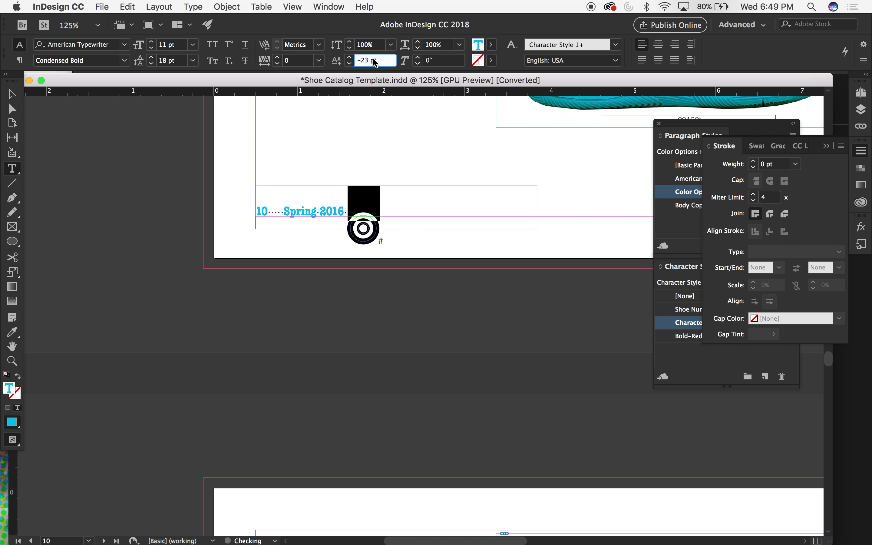
key("Up")
key("Up")
key("Up")
key("Up")
key("Up")
key("Up")
key("Up")
key("Up")
key("Down")
key("Down")
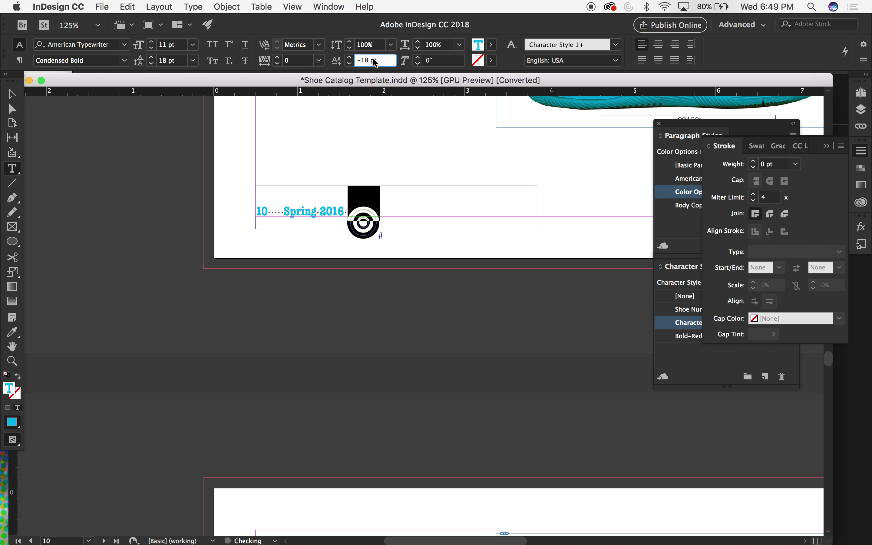
left_click(12, 95)
left_click(102, 170)
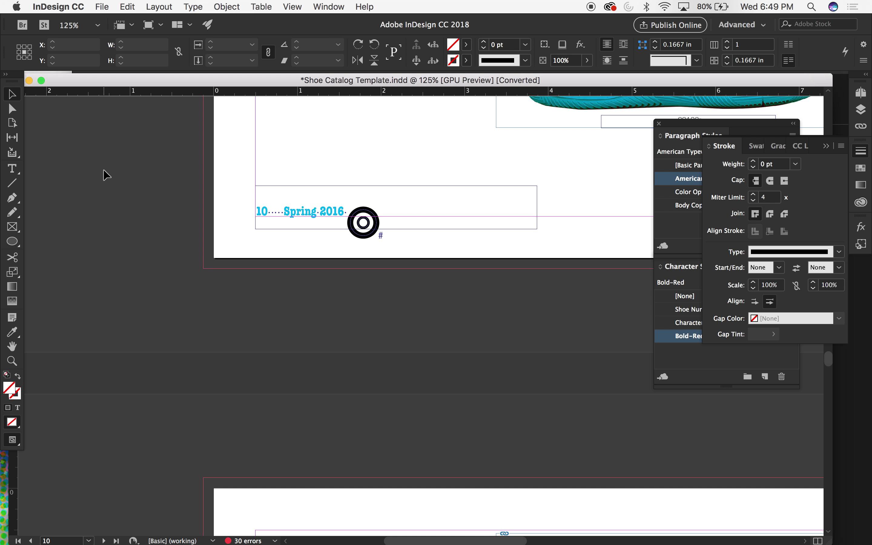
Copy the complete page 10 footer text with its inline circle logo, keeping the page 10 footer in place
key("super+minus")
scroll(252, 252, "up", 2)
scroll(324, 284, "up", 2)
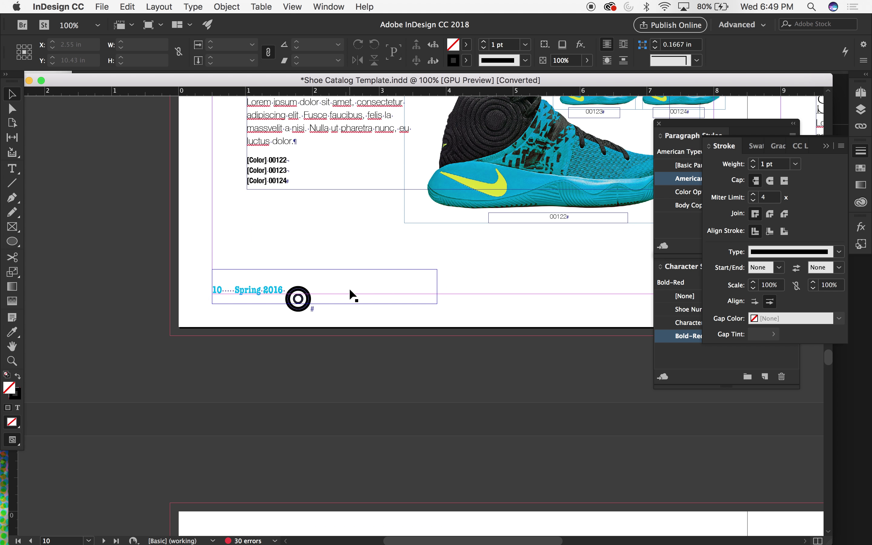
key("t")
left_click(350, 290)
key("super+a")
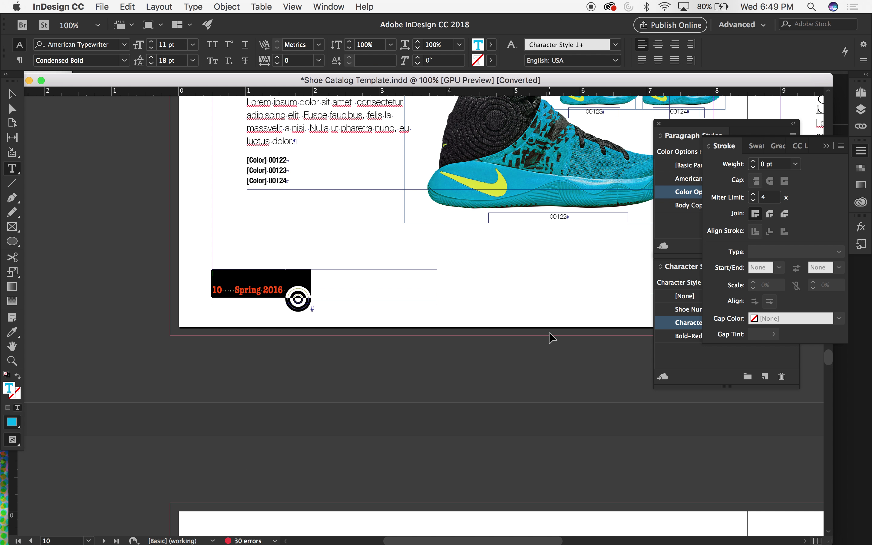
scroll(549, 333, "right", 10)
scroll(549, 332, "right", 5)
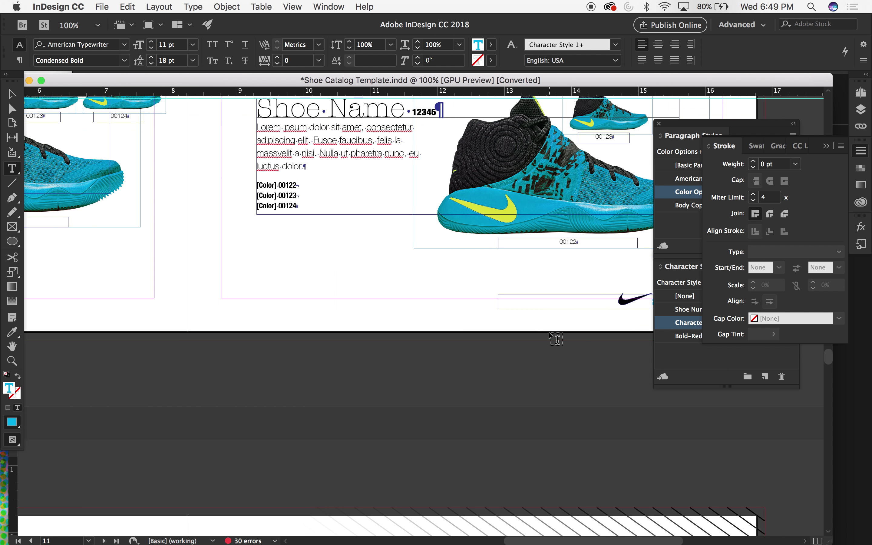
scroll(549, 332, "down", 5)
scroll(549, 332, "left", 3)
key("super+minus")
scroll(557, 339, "up", 10)
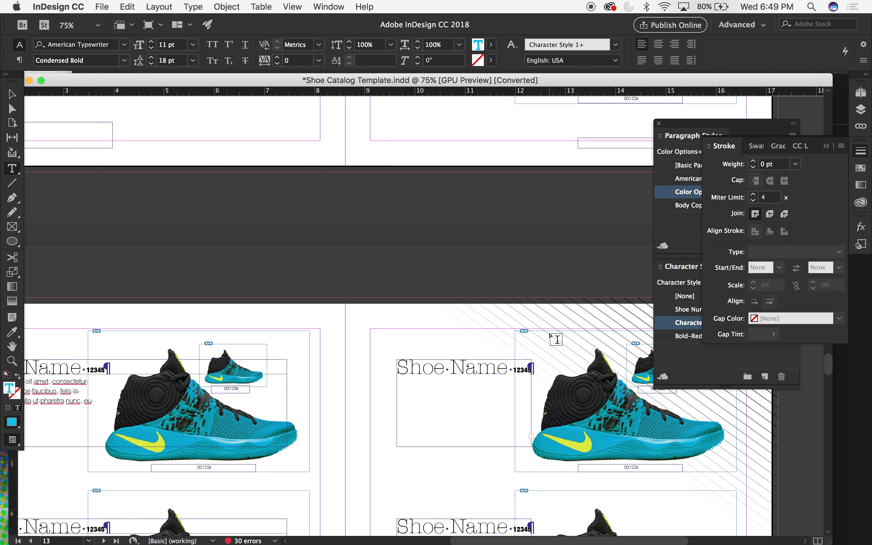
scroll(552, 346, "left", 5)
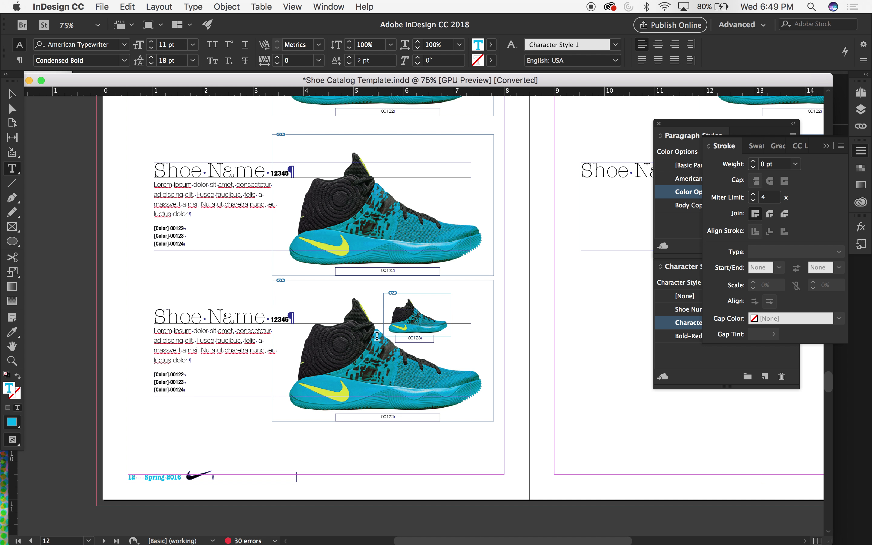
key("super+minus")
scroll(377, 336, "up", 5)
scroll(377, 336, "up", 3)
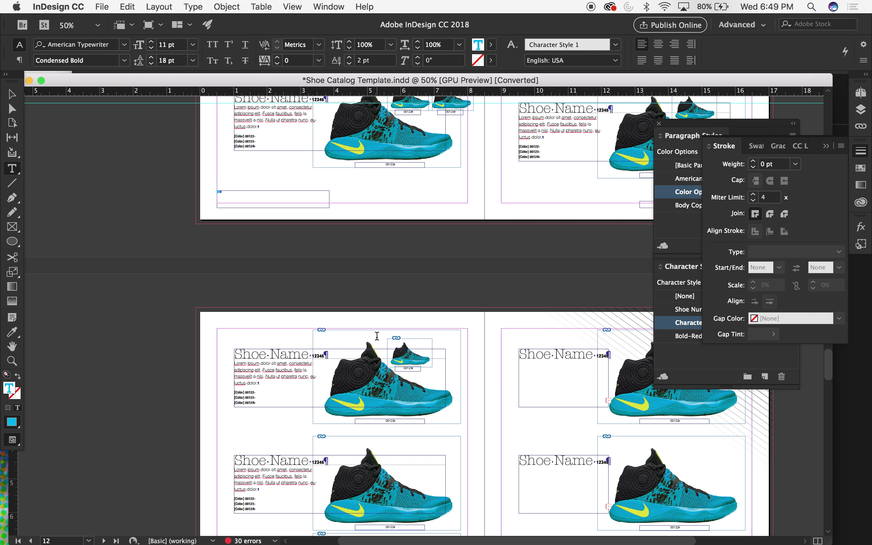
left_click(11, 95)
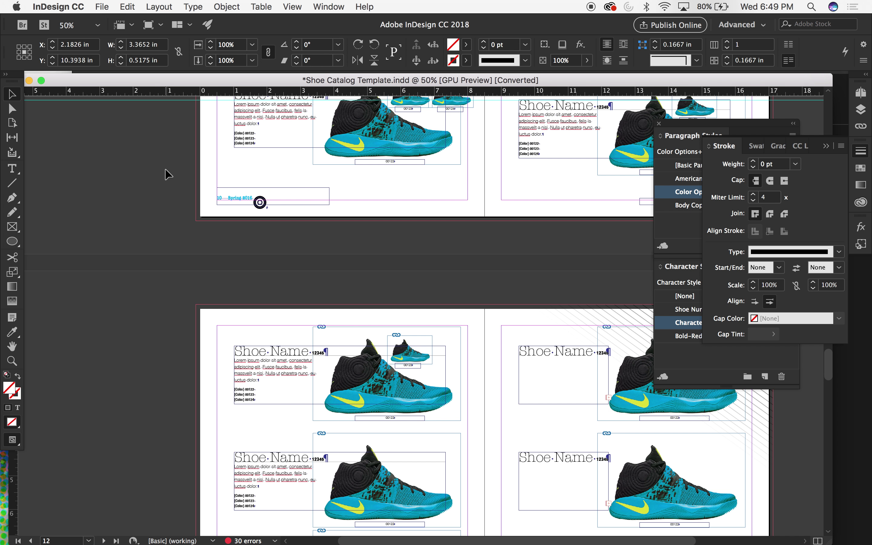
left_click(165, 168)
In preview mode, paste the copied footer over the page 12 footer and extend its frame upward until the logo shows
key("w")
scroll(165, 179, "down", 12)
left_click(252, 376)
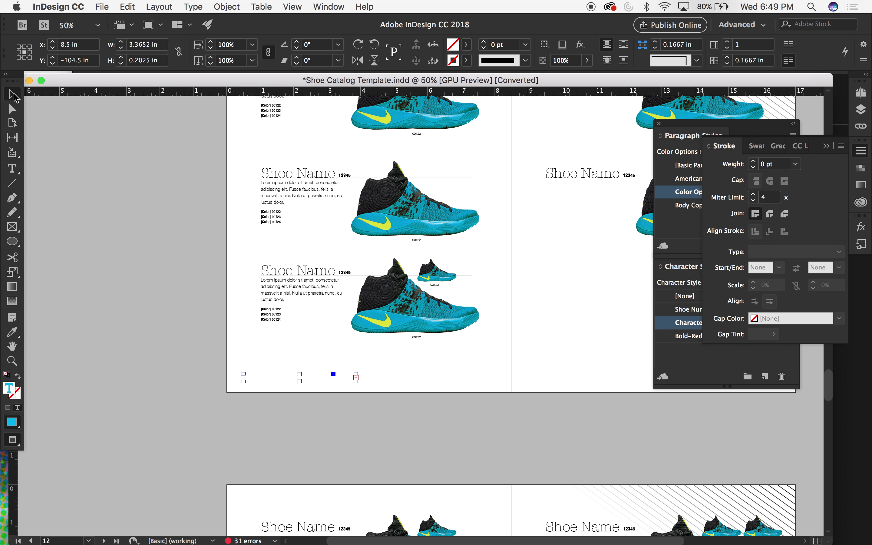
left_click_drag(299, 374, 299, 360)
left_click(169, 357)
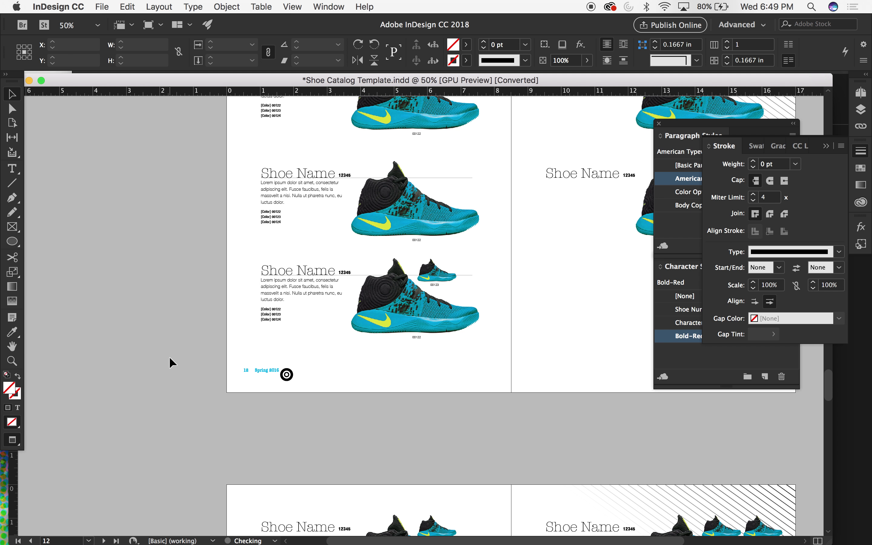
Compare the footers on pages 10 and 12, checking the page numbers and the inline circle logo's placement
scroll(189, 250, "down", 10)
scroll(189, 250, "up", 2)
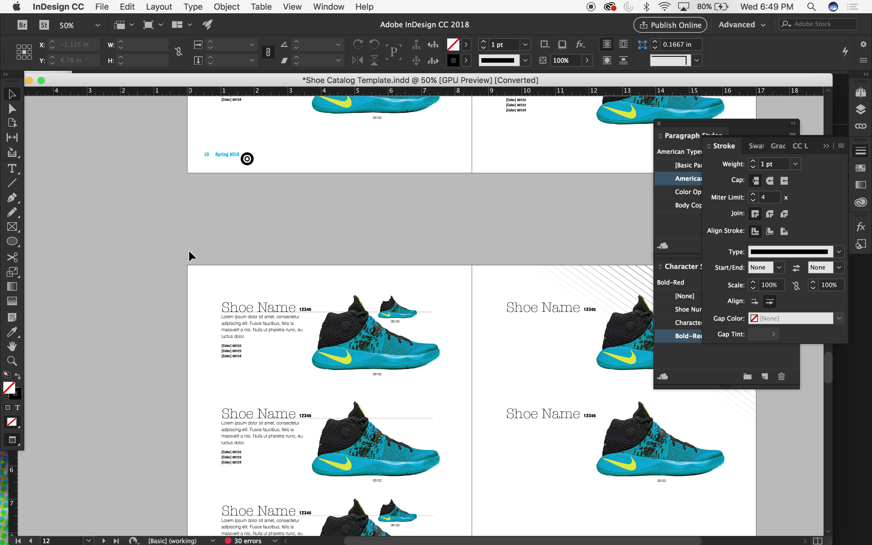
left_click(239, 155)
scroll(200, 289, "down", 10)
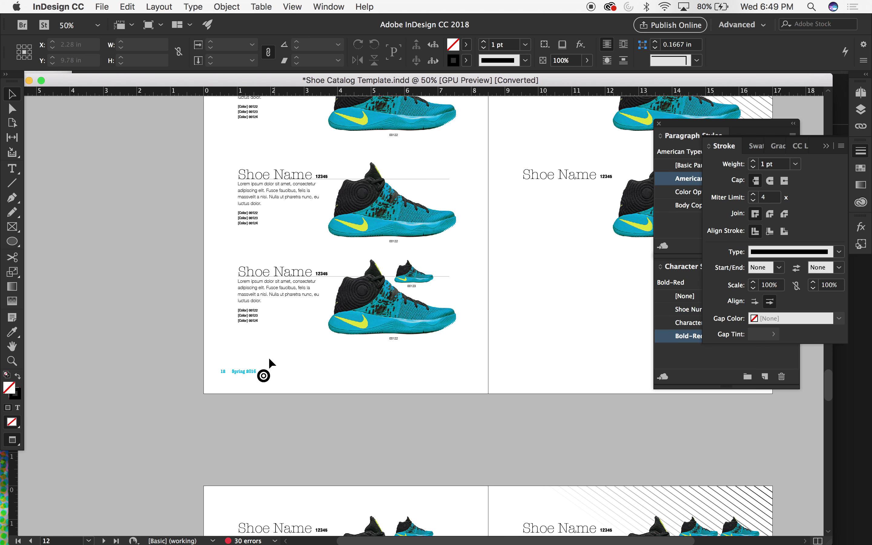
left_click(265, 377)
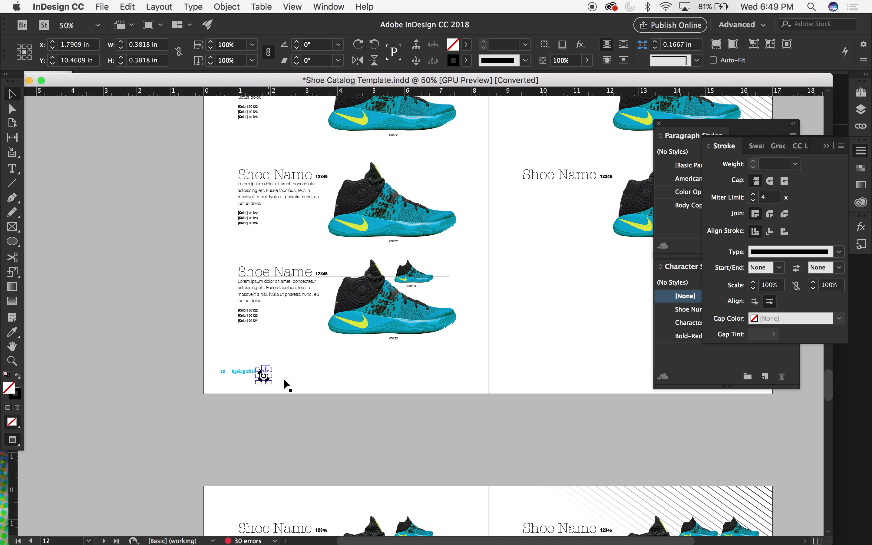
scroll(153, 262, "down", 10)
scroll(153, 261, "up", 5)
scroll(152, 261, "right", 1)
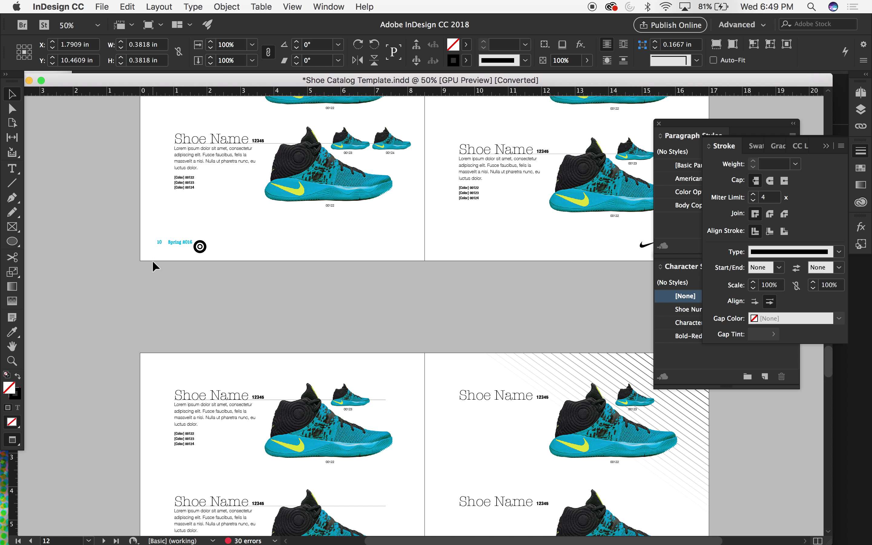
key("super+minus")
key("super+1")
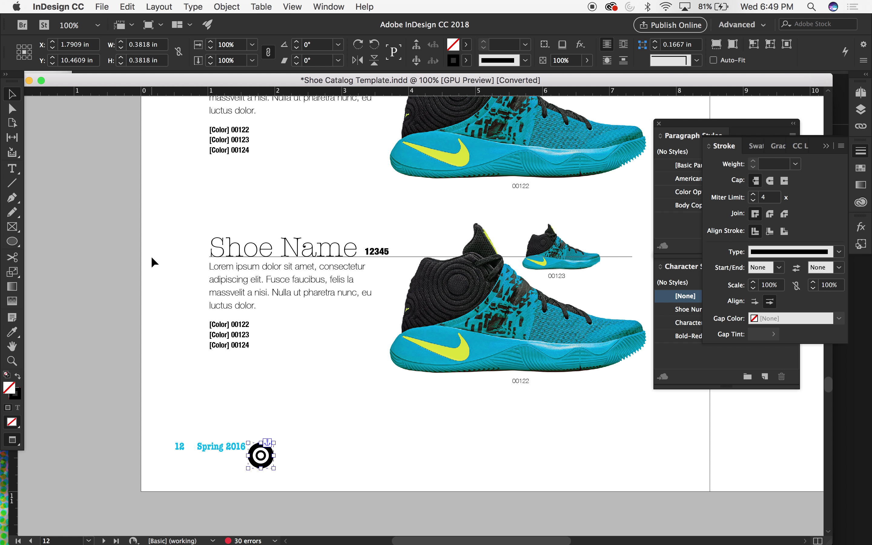
Select the text frame of the bottom shoe entry on page 12
scroll(152, 256, "up", 5)
scroll(151, 257, "right", 3)
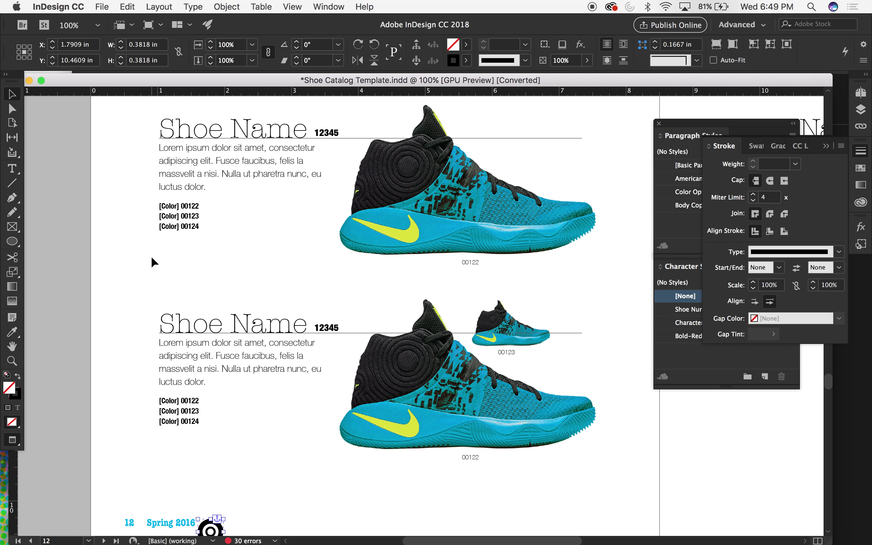
left_click(197, 390)
double_click(198, 390)
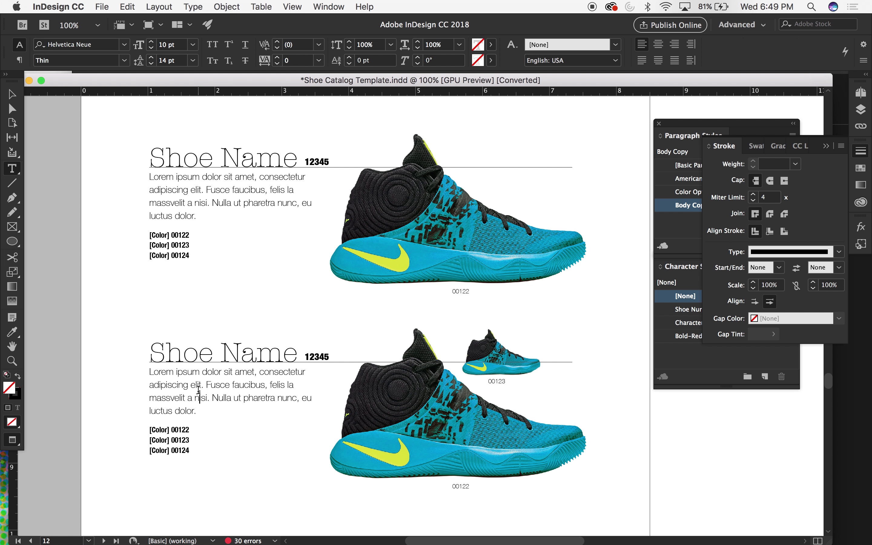
key("Escape")
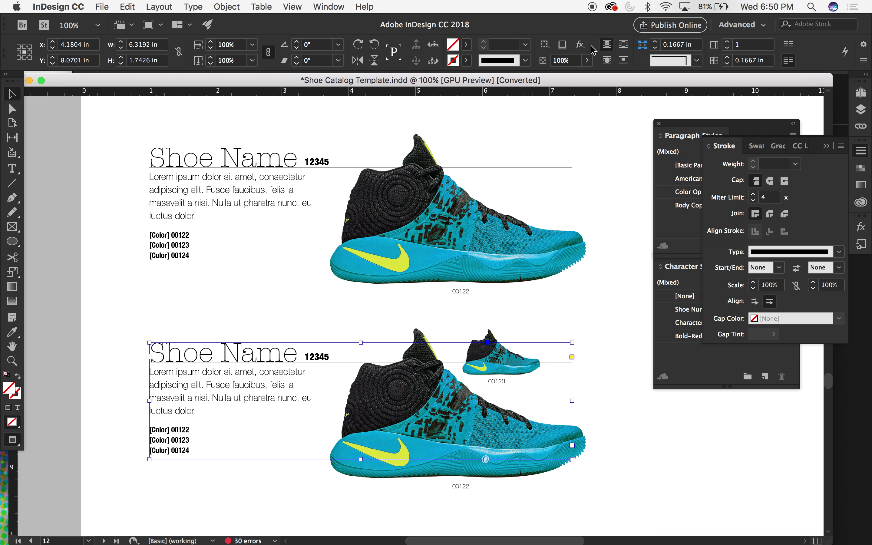